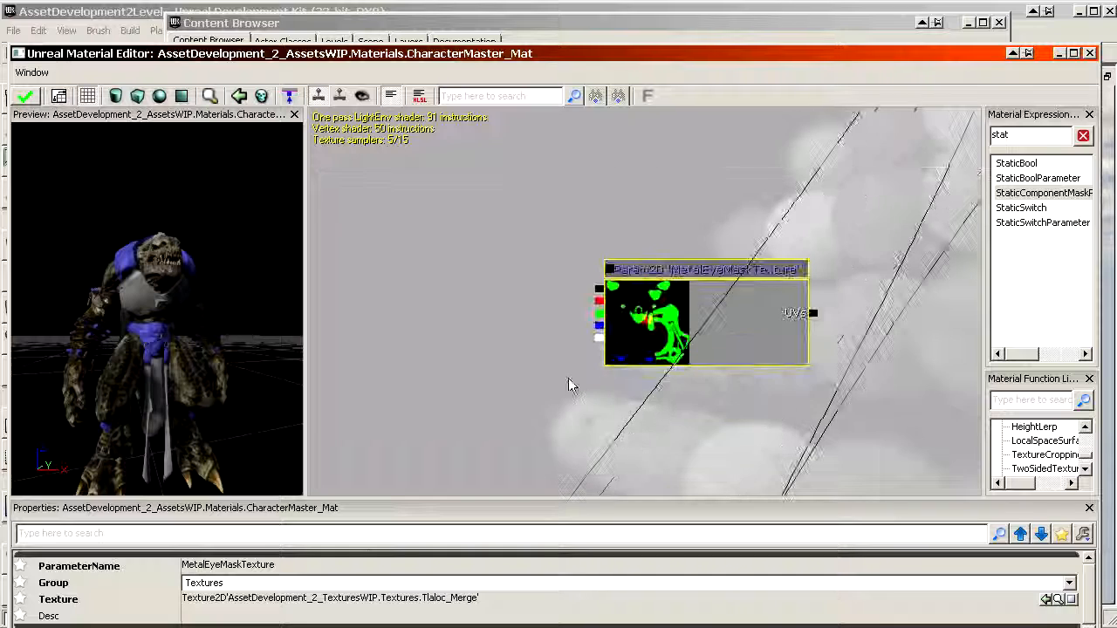
Uncover the Content Browser and select the FixedCropping_func material function in the AssetDevelopment_2_Assets package
{"action": "left_click_drag", "start_coordinate": [650, 304], "coordinate": [687, 323], "text": "ctrl"}
{"action": "mouse_move", "coordinate": [576, 52]}
{"action": "left_mouse_down"}
{"action": "mouse_move", "coordinate": [525, 168]}
{"action": "mouse_move", "coordinate": [385, 254]}
{"action": "mouse_move", "coordinate": [478, 123]}
{"action": "mouse_move", "coordinate": [565, 45]}
{"action": "left_mouse_up"}
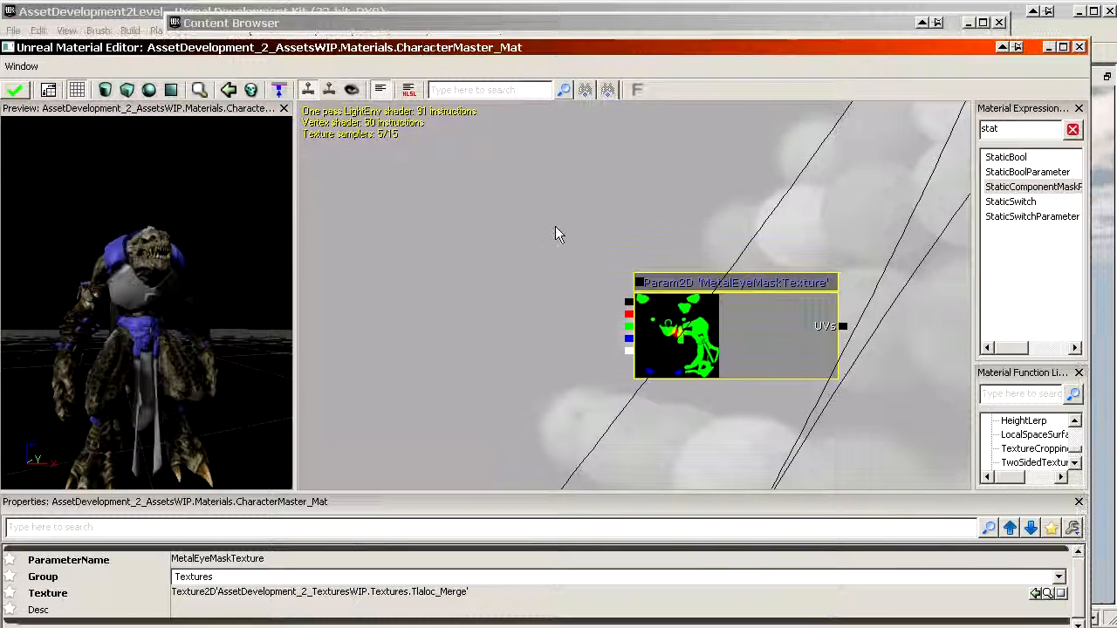
{"action": "left_click_drag", "start_coordinate": [658, 47], "coordinate": [154, 134]}
{"action": "left_click", "coordinate": [785, 306]}
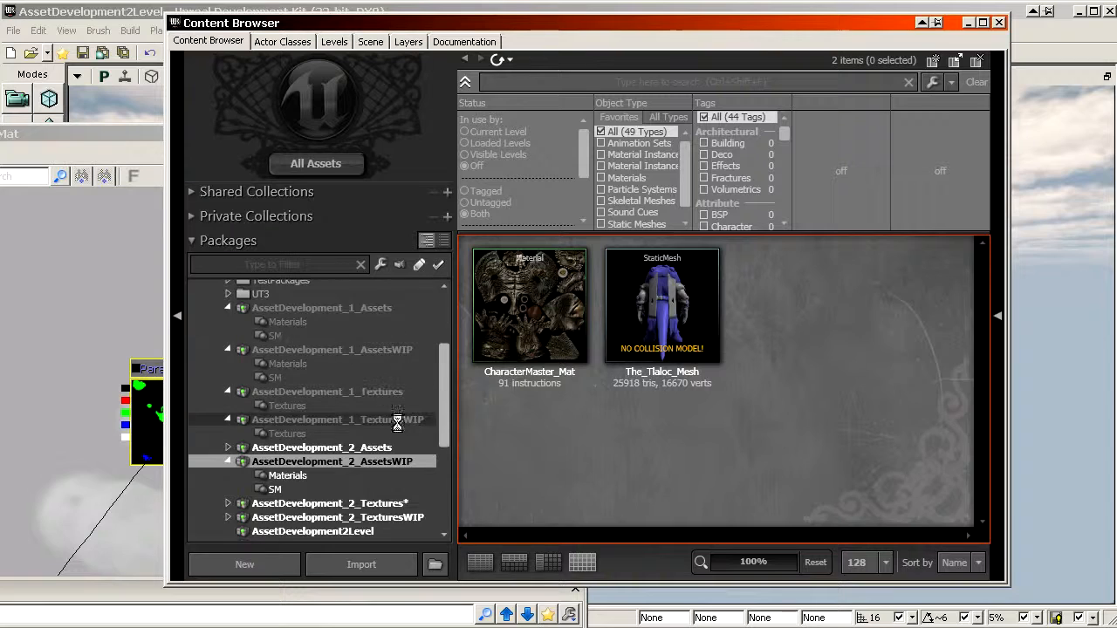
{"action": "left_click", "coordinate": [375, 447]}
{"action": "left_click", "coordinate": [549, 344]}
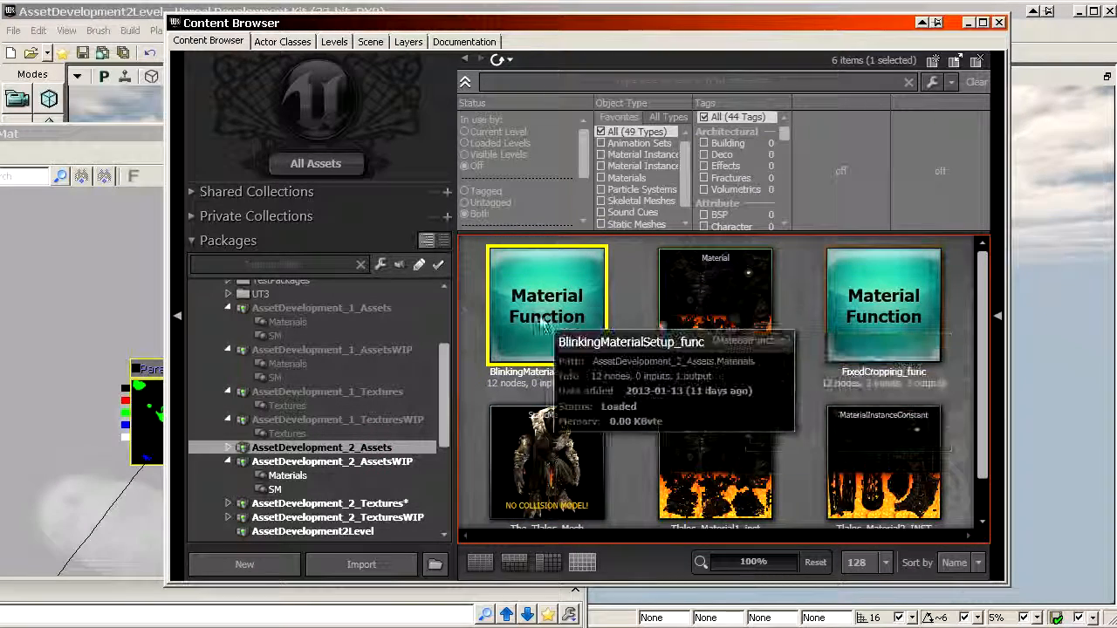
{"action": "left_click", "coordinate": [903, 336]}
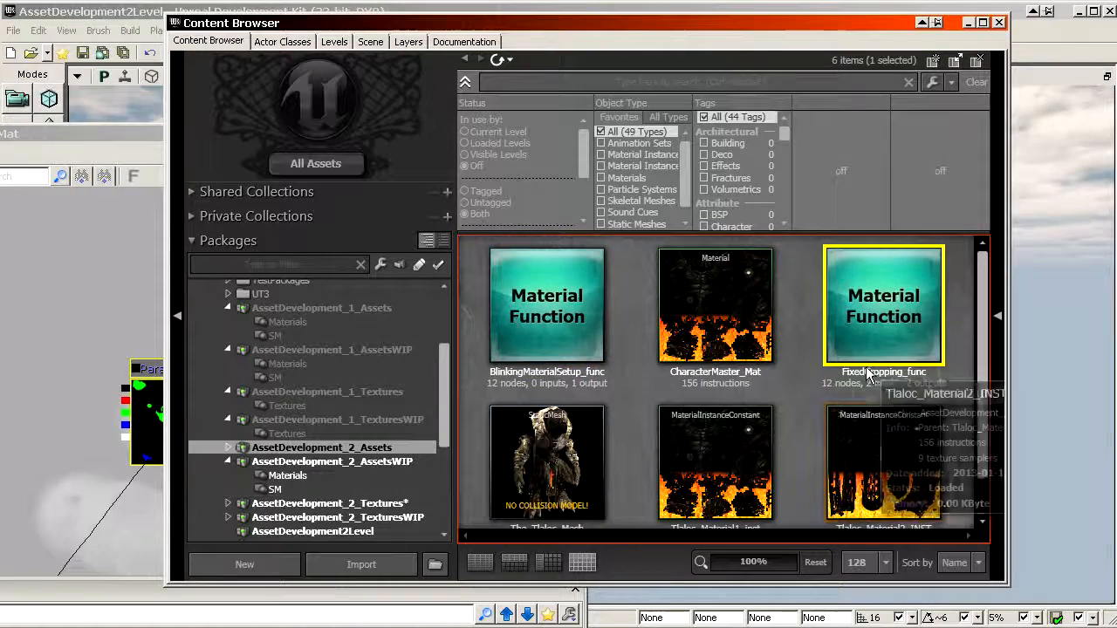
Add the selected FixedCropping_func function to the CharacterMaster_Mat graph and bring the material editor back in front
{"action": "left_click_drag", "start_coordinate": [76, 136], "coordinate": [281, 42]}
{"action": "left_click_drag", "start_coordinate": [891, 351], "coordinate": [106, 183]}
{"action": "left_click", "coordinate": [196, 57]}
{"action": "left_click_drag", "start_coordinate": [197, 58], "coordinate": [453, 33]}
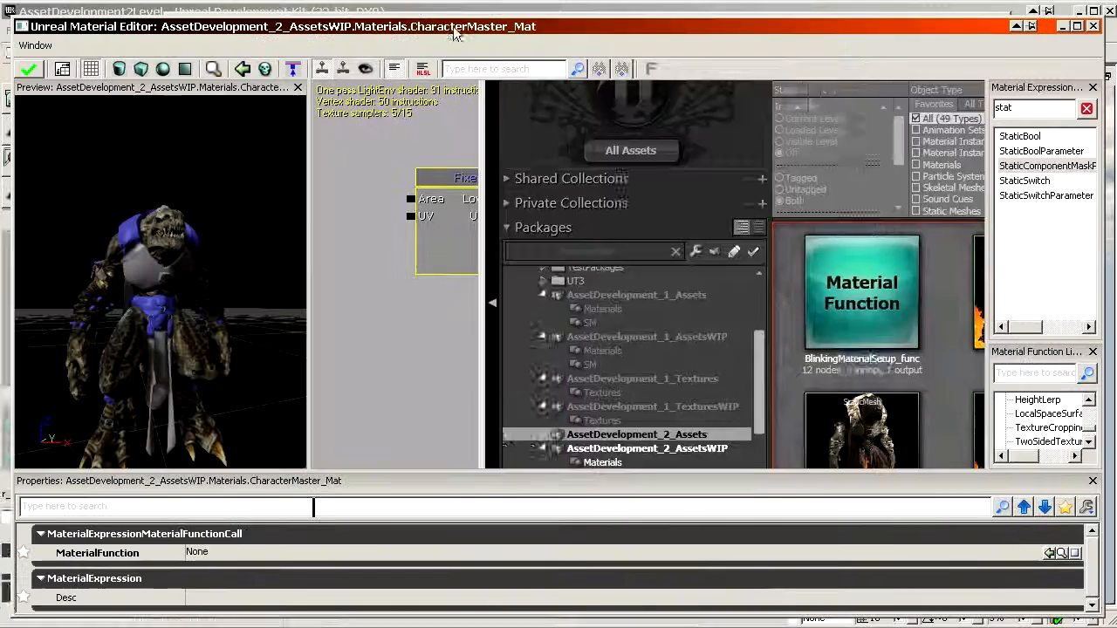
{"action": "scroll", "coordinate": [536, 240], "scroll_direction": "down", "scroll_amount": 3}
Place FixedCropping_func beside the MetalEyeMaskTexture node and connect its UV output to the texture's UVs input
{"action": "left_click_drag", "start_coordinate": [613, 221], "coordinate": [857, 366], "text": "ctrl"}
{"action": "left_click_drag", "start_coordinate": [658, 396], "coordinate": [583, 267]}
{"action": "scroll", "coordinate": [733, 296], "scroll_direction": "up", "scroll_amount": 3}
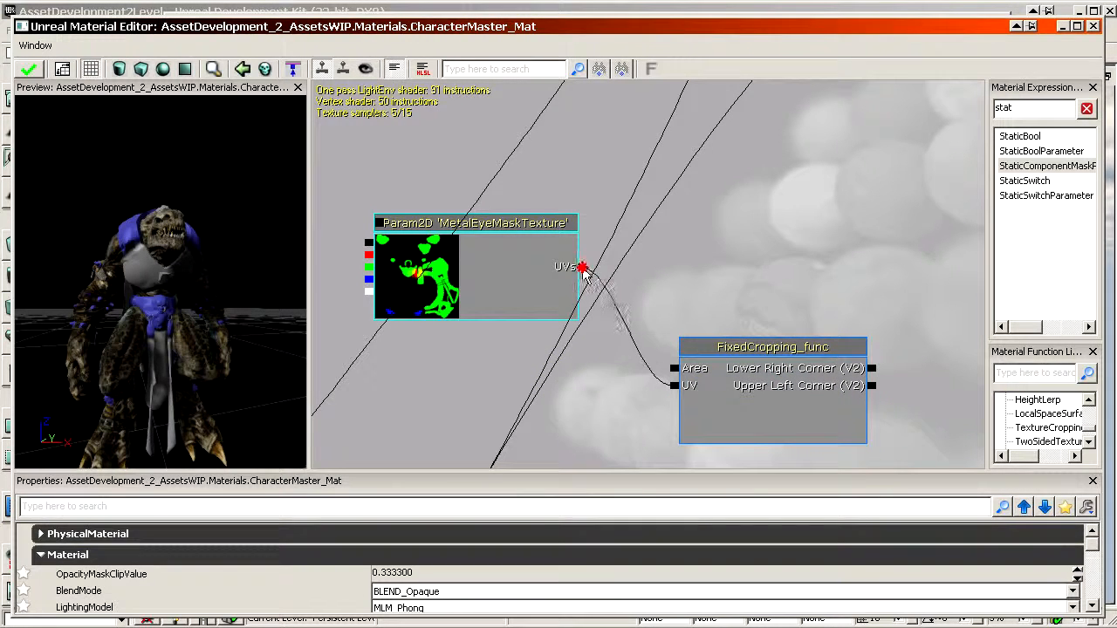
{"action": "left_click_drag", "start_coordinate": [735, 397], "coordinate": [788, 419], "text": "ctrl"}
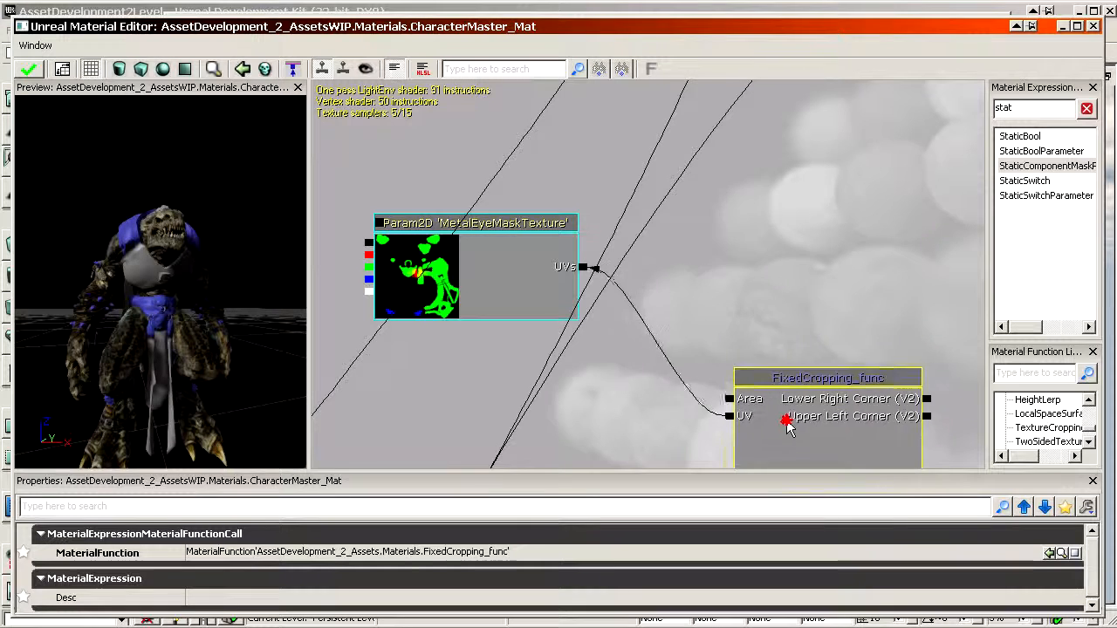
{"action": "left_click_drag", "start_coordinate": [390, 448], "coordinate": [473, 369]}
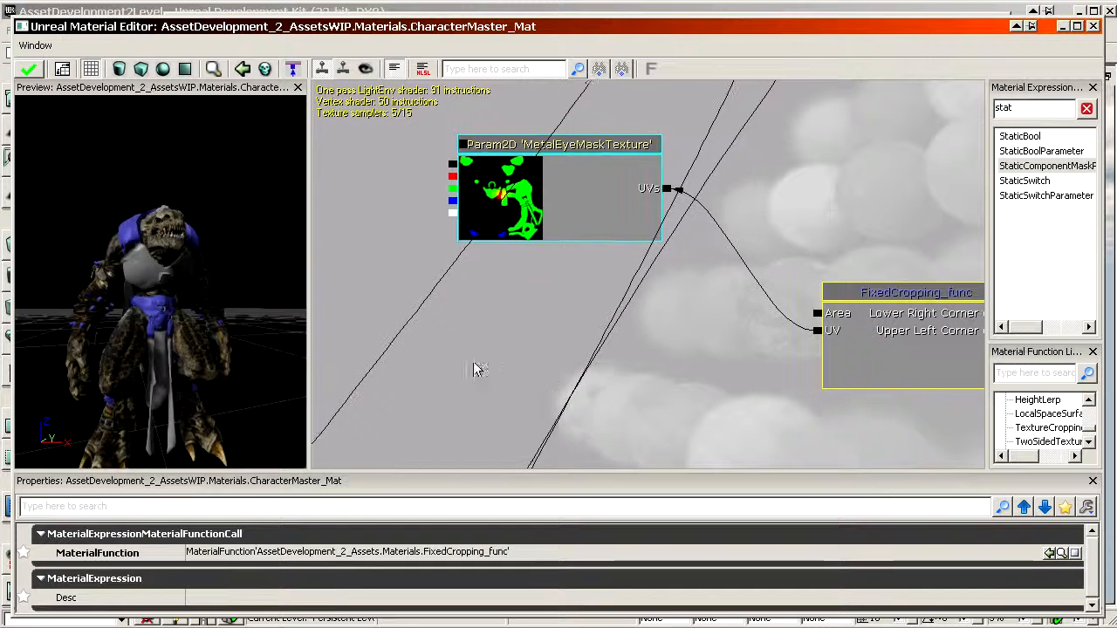
Add a Multiply node, feeding the MetalEyeMaskTexture main output into A and the FixedCropping_func Area output into B
{"action": "key", "text": "m"}
{"action": "left_click", "coordinate": [528, 305]}
{"action": "left_click_drag", "start_coordinate": [578, 369], "coordinate": [336, 225], "text": "ctrl"}
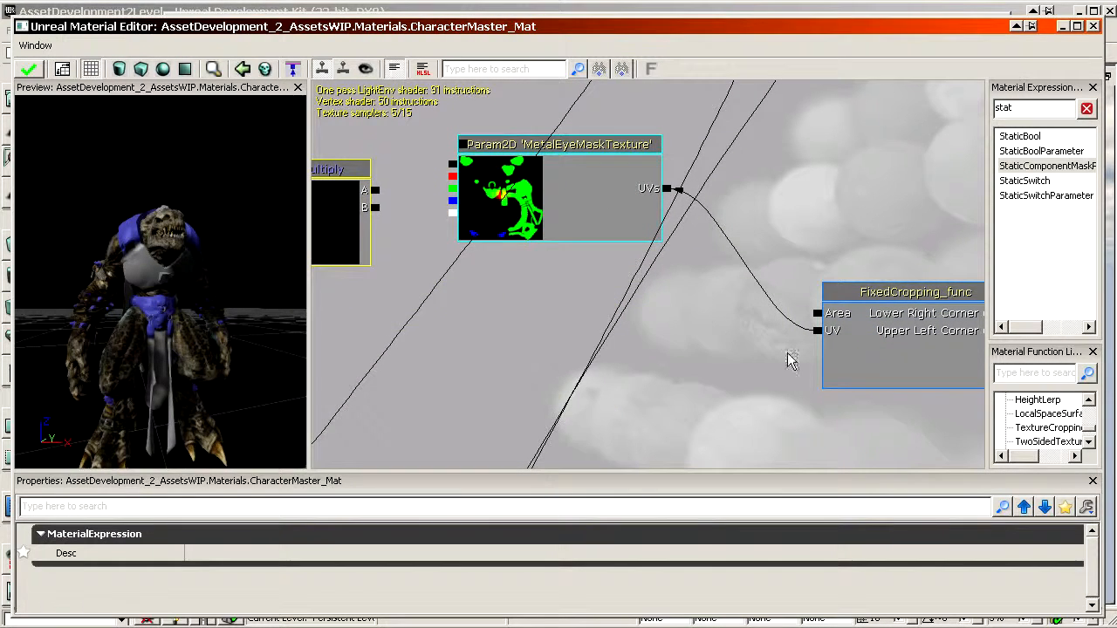
{"action": "left_click_drag", "start_coordinate": [816, 314], "coordinate": [376, 207]}
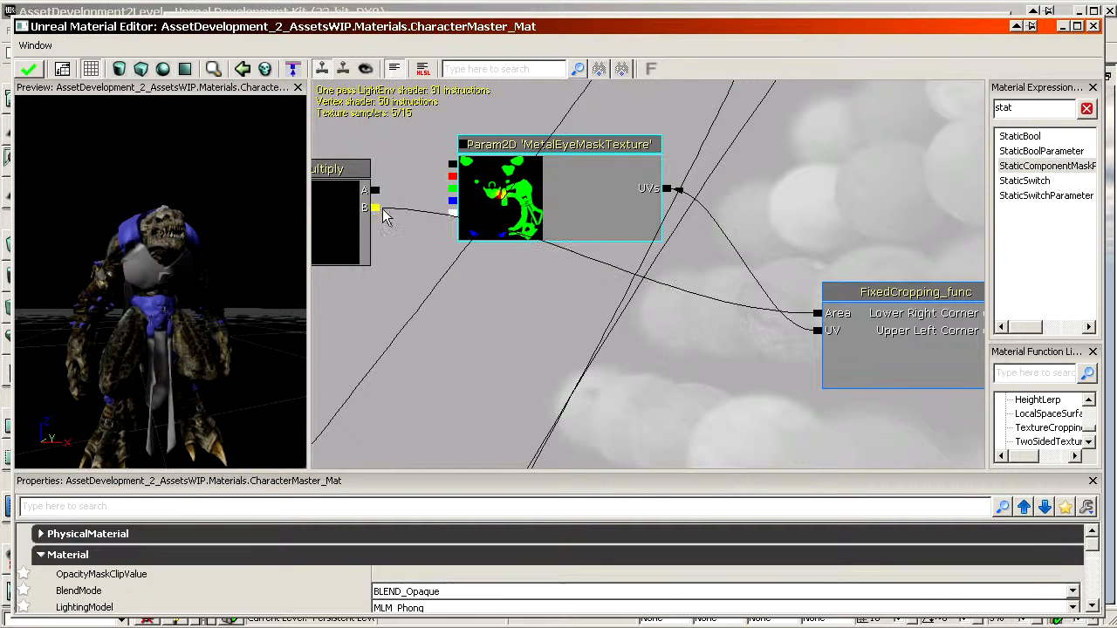
{"action": "left_click_drag", "start_coordinate": [452, 164], "coordinate": [376, 189]}
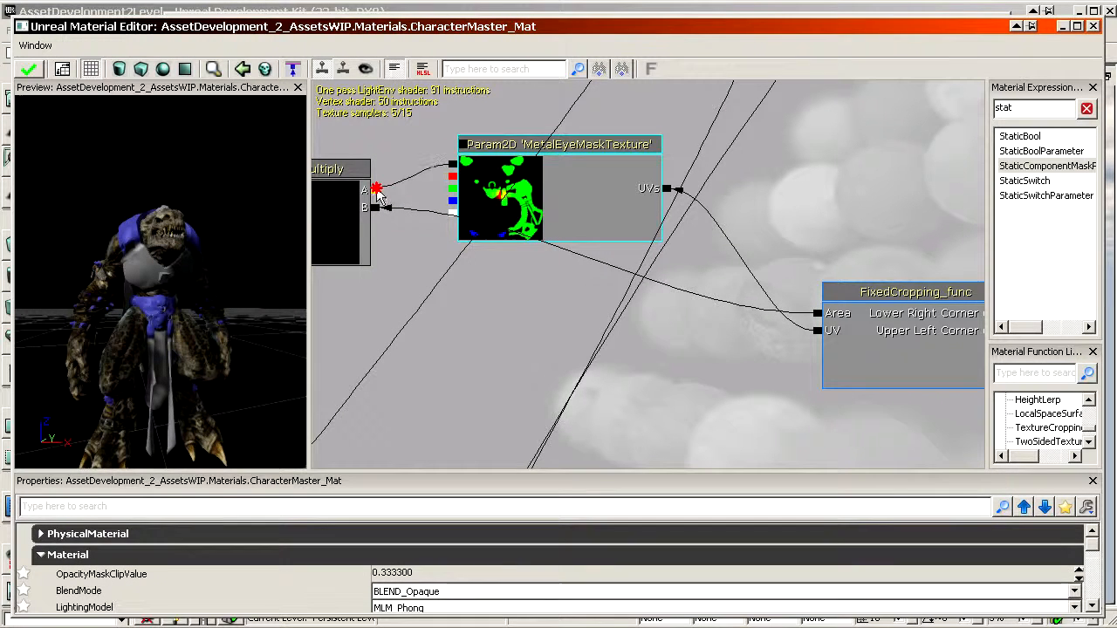
{"action": "left_click_drag", "start_coordinate": [350, 234], "coordinate": [344, 276], "text": "ctrl"}
{"action": "left_click_drag", "start_coordinate": [567, 356], "coordinate": [649, 389]}
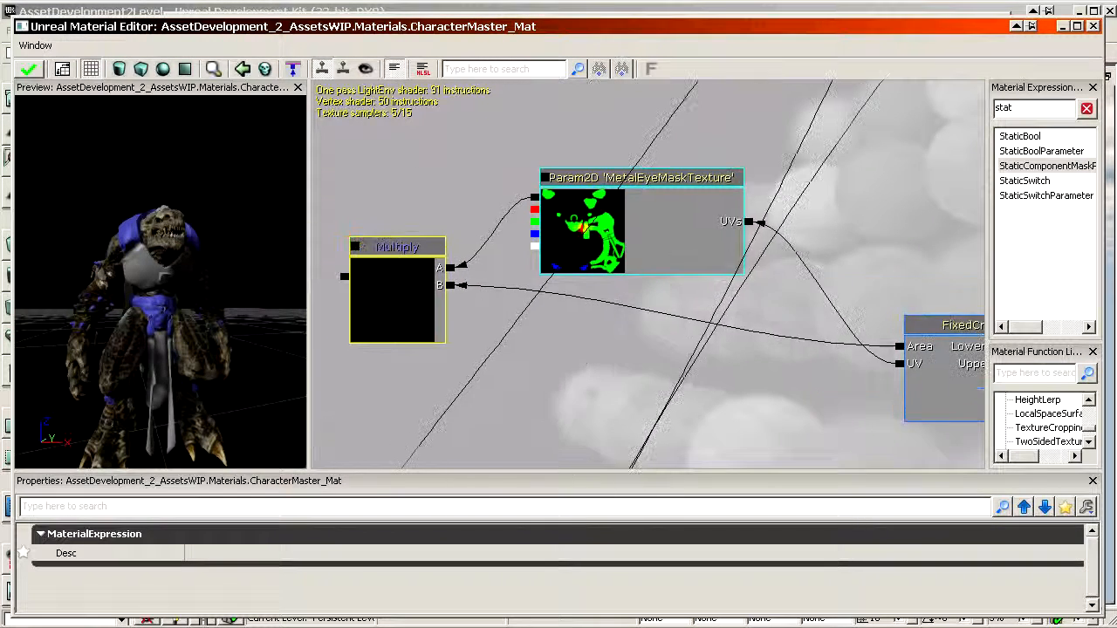
Move the FixedCropping_func node closer to the MetalEyeMaskTexture node, leaving room beside its corner inputs
{"action": "left_click_drag", "start_coordinate": [841, 398], "coordinate": [705, 393]}
{"action": "left_click_drag", "start_coordinate": [829, 369], "coordinate": [708, 328], "text": "ctrl"}
{"action": "left_click_drag", "start_coordinate": [708, 328], "coordinate": [526, 339]}
{"action": "left_click_drag", "start_coordinate": [787, 296], "coordinate": [748, 275]}
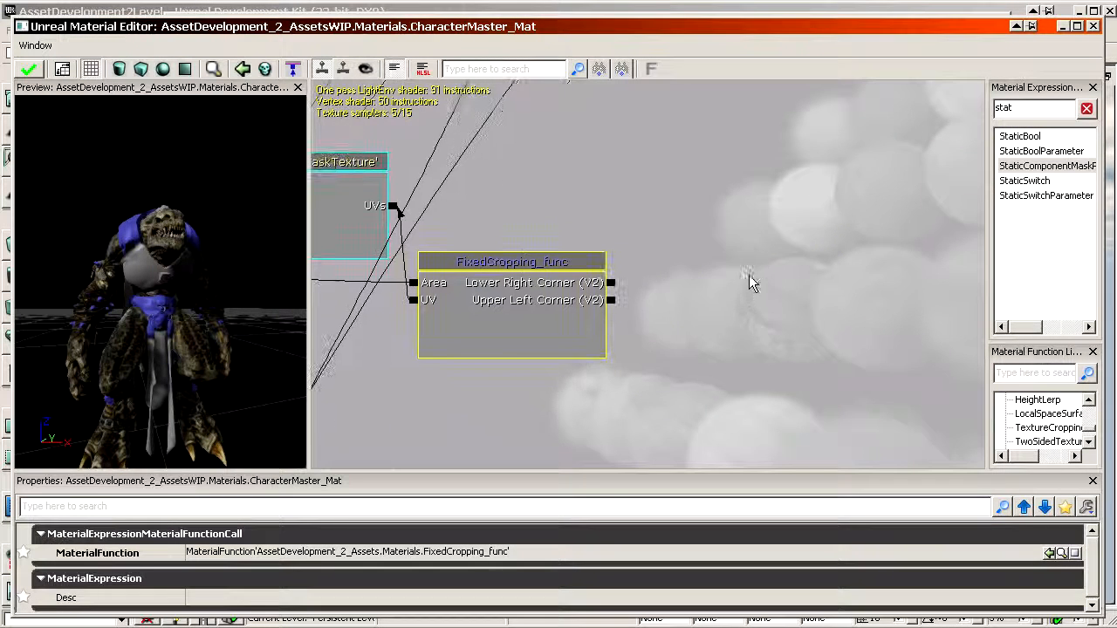
{"action": "left_click", "coordinate": [715, 209]}
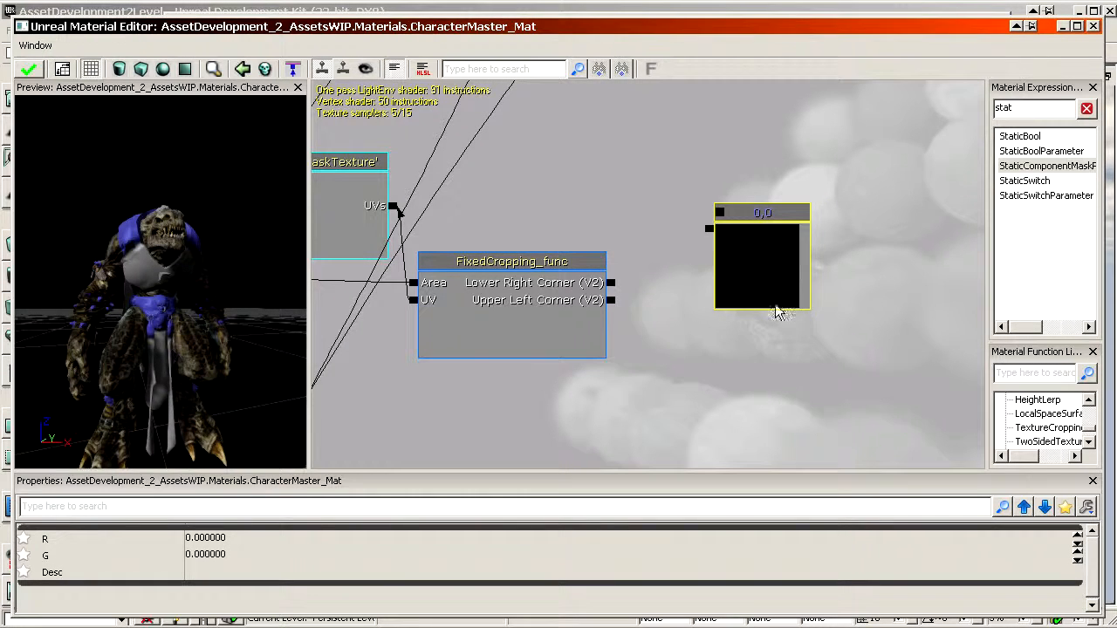
{"action": "left_click_drag", "start_coordinate": [777, 312], "coordinate": [809, 255], "text": "ctrl"}
{"action": "left_click", "coordinate": [789, 327]}
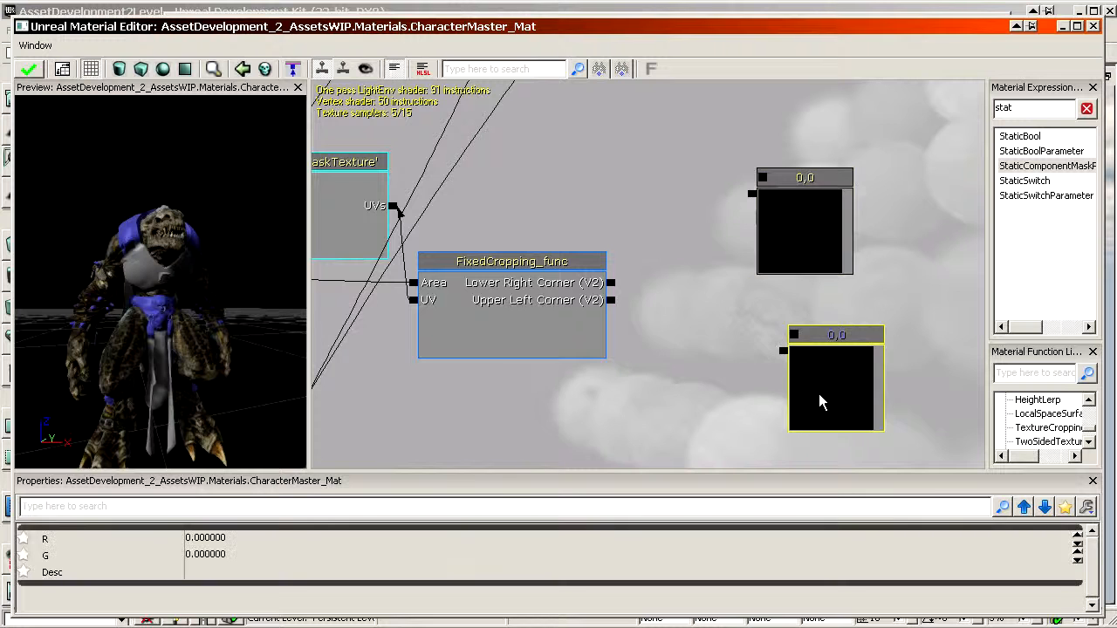
{"action": "left_click_drag", "start_coordinate": [822, 392], "coordinate": [815, 388], "text": "ctrl"}
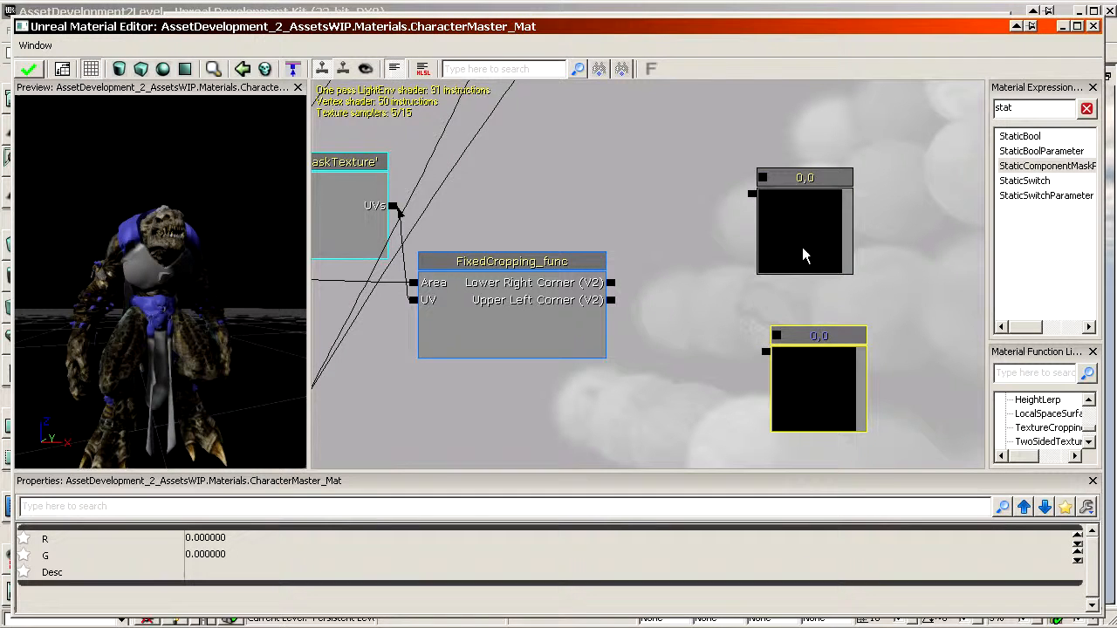
{"action": "key", "text": "Delete"}
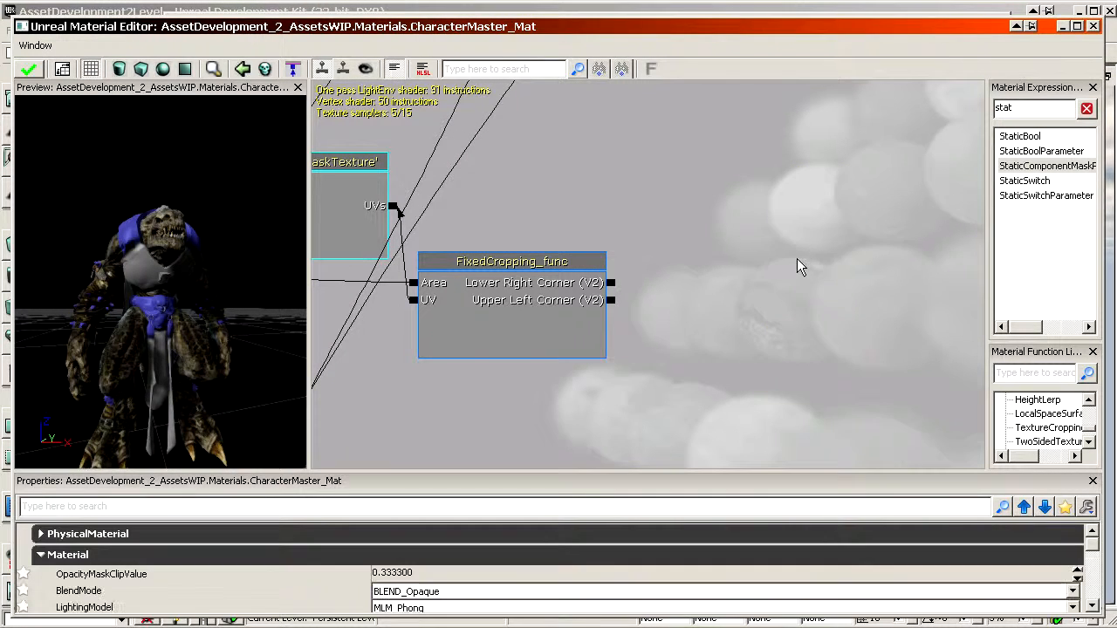
Add a three-component constant vector beside FixedCropping_func and convert it to a parameter
{"action": "left_click", "coordinate": [780, 239]}
{"action": "right_click", "coordinate": [800, 259]}
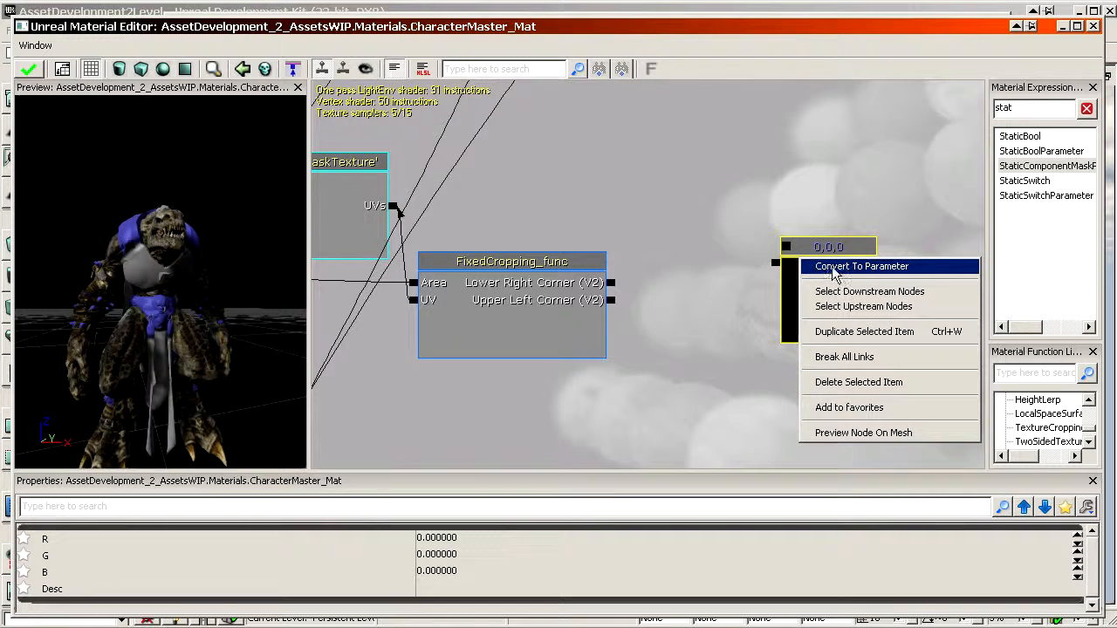
{"action": "left_click", "coordinate": [855, 267]}
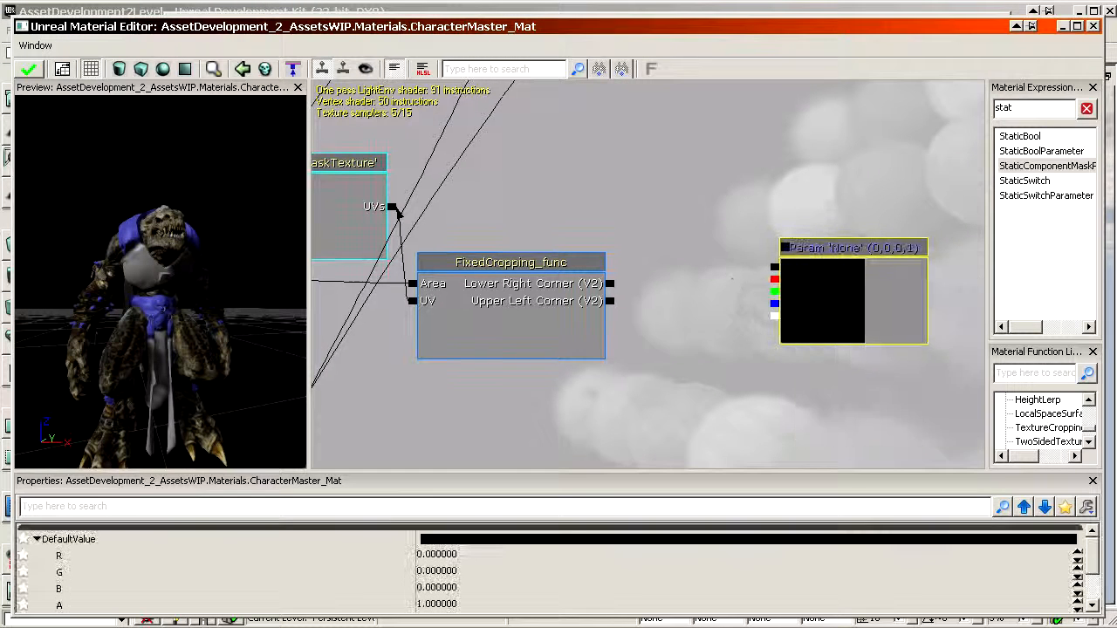
{"action": "left_click", "coordinate": [702, 349]}
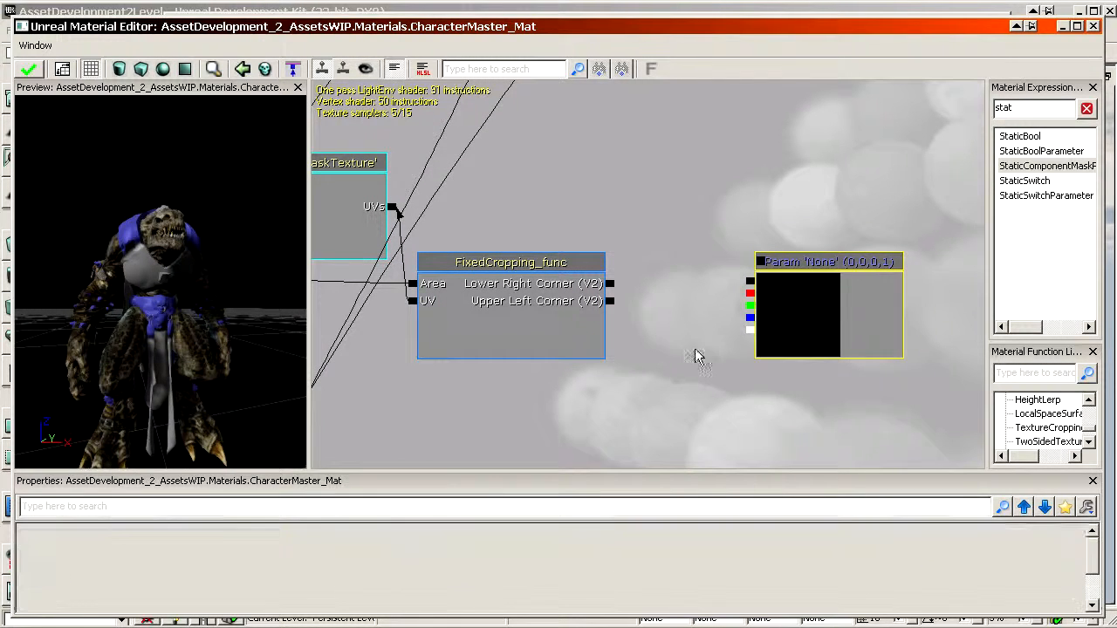
{"action": "left_click", "coordinate": [670, 251]}
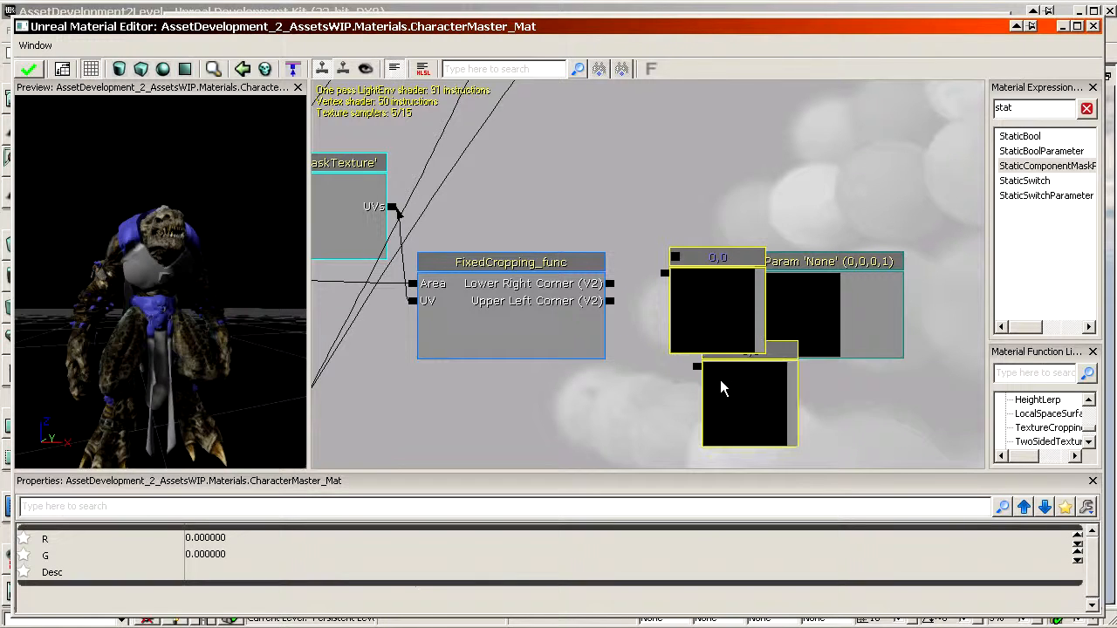
{"action": "key", "text": "Delete"}
{"action": "left_click", "coordinate": [801, 305]}
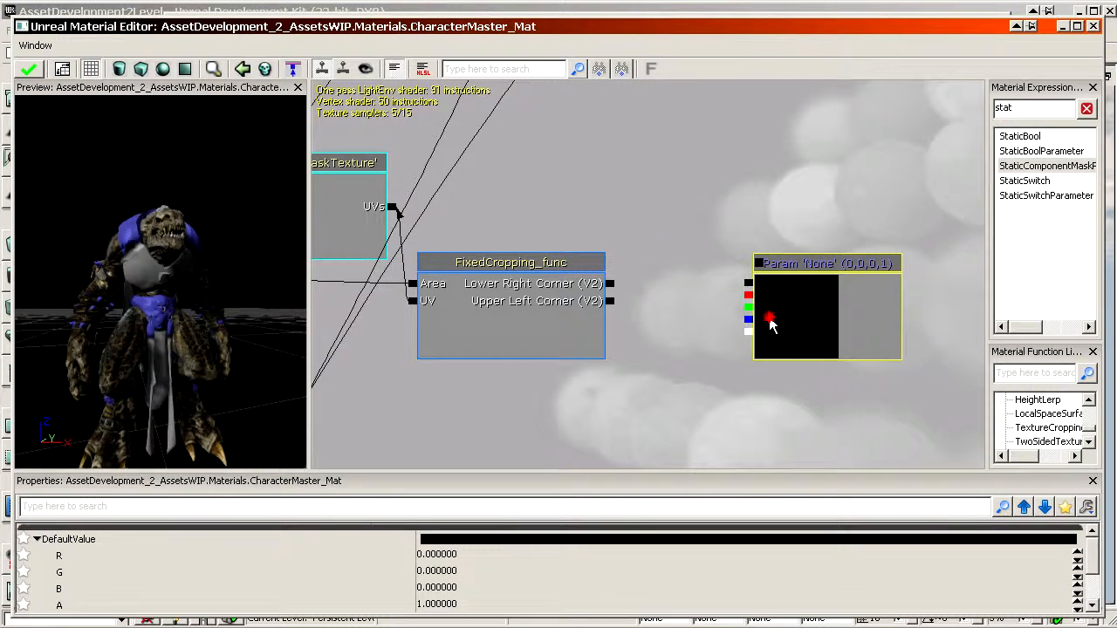
{"action": "left_click_drag", "start_coordinate": [769, 322], "coordinate": [833, 321]}
{"action": "type", "text": "compo"}
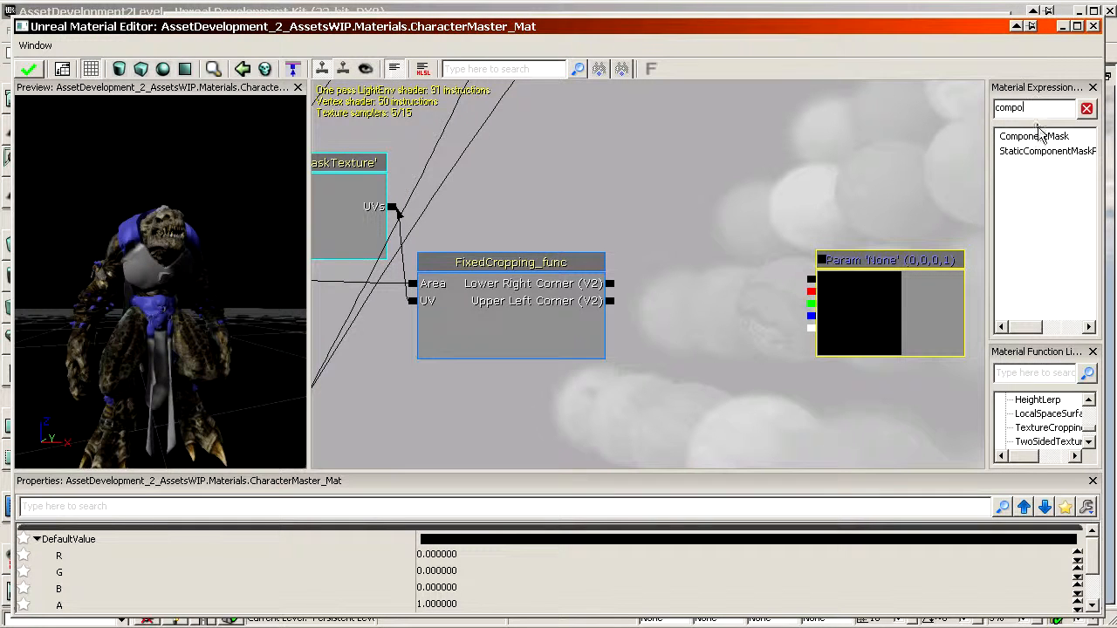
{"action": "left_click_drag", "start_coordinate": [1038, 132], "coordinate": [743, 296]}
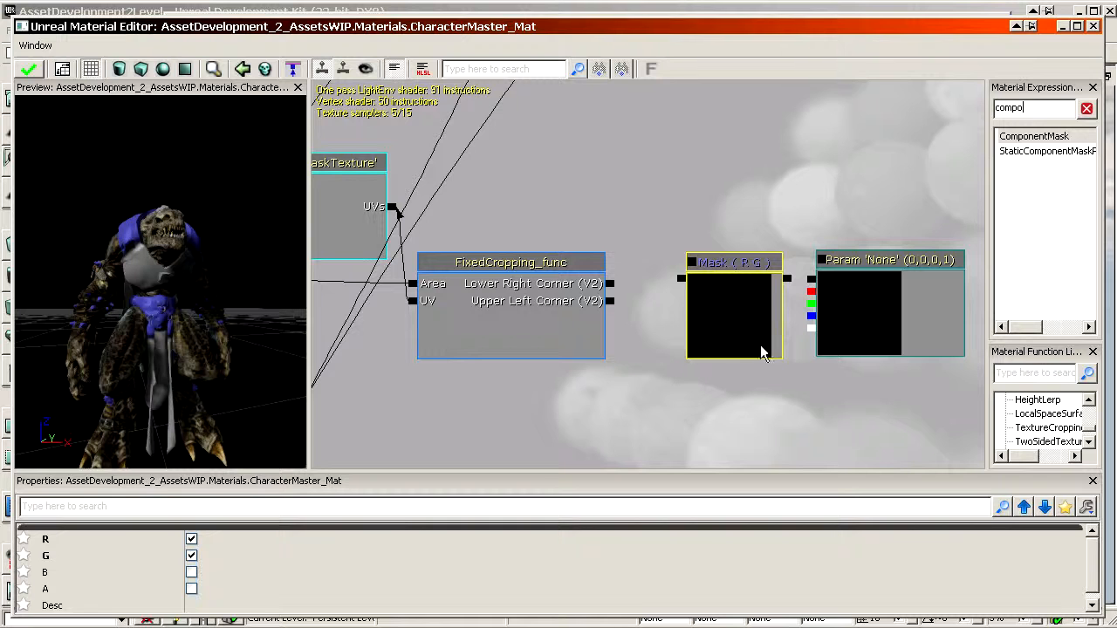
{"action": "key", "text": "ctrl+w"}
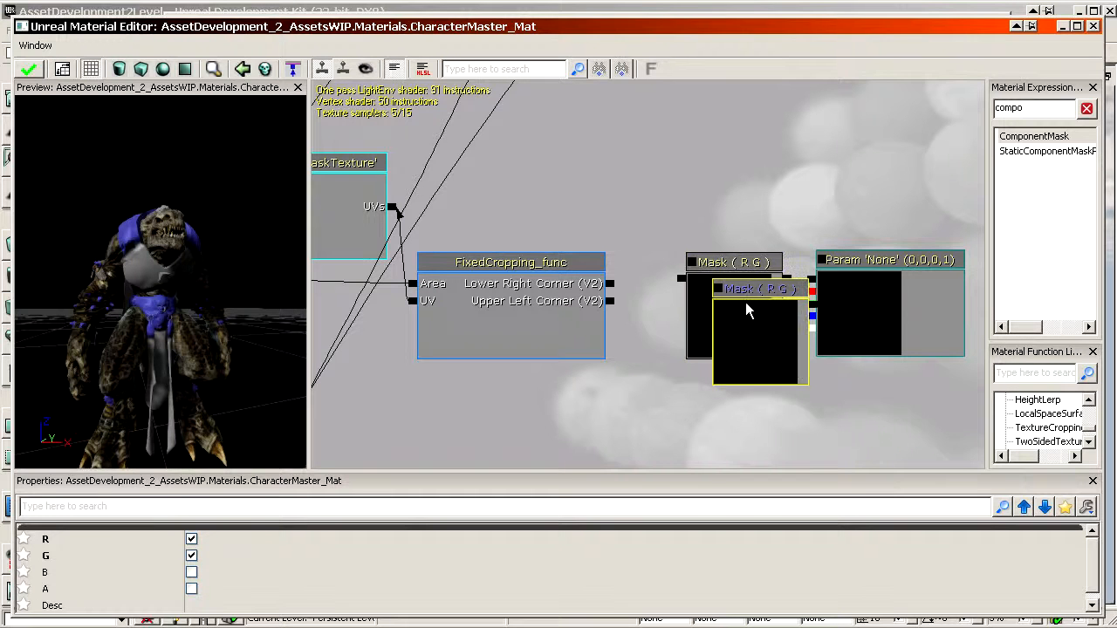
{"action": "left_click_drag", "start_coordinate": [745, 304], "coordinate": [637, 326], "text": "ctrl"}
{"action": "left_click", "coordinate": [788, 222]}
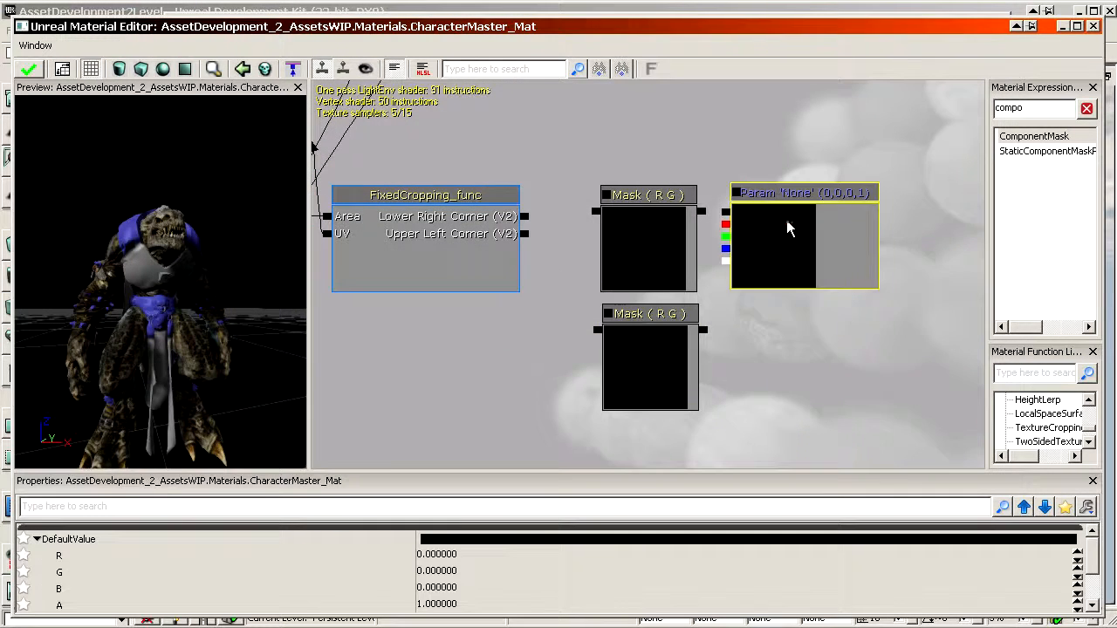
{"action": "left_click_drag", "start_coordinate": [788, 222], "coordinate": [890, 247], "text": "ctrl"}
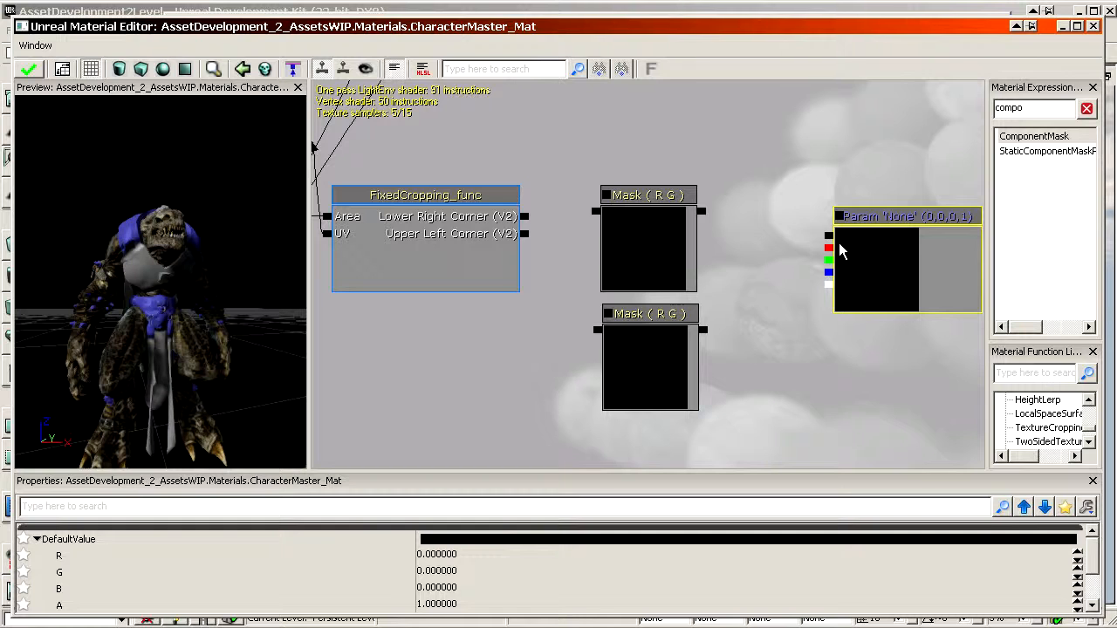
{"action": "left_click_drag", "start_coordinate": [828, 236], "coordinate": [701, 211]}
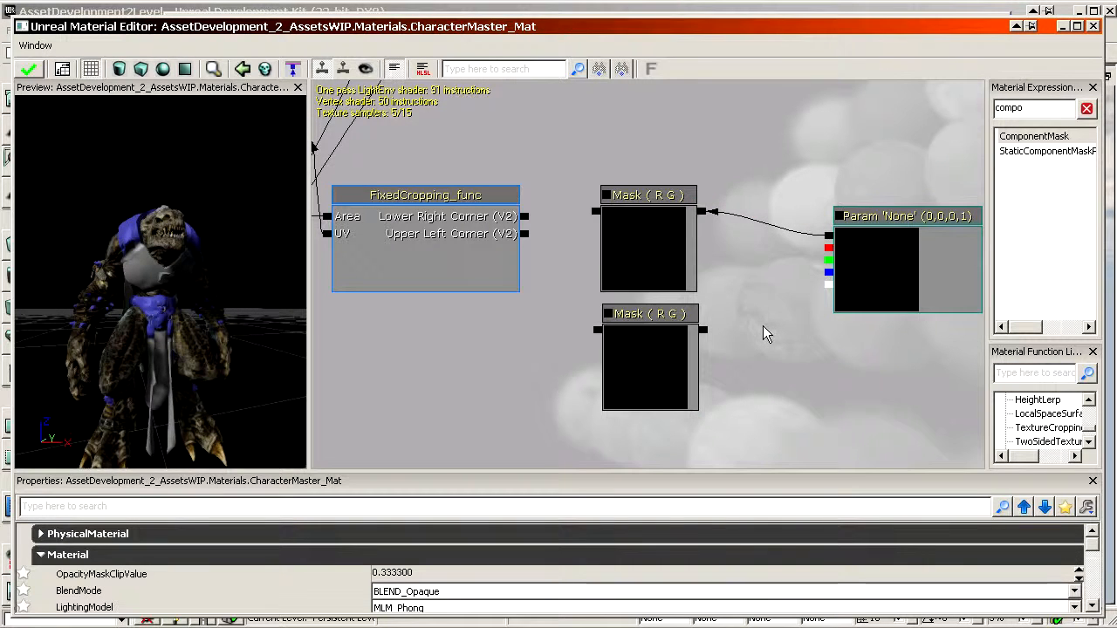
{"action": "left_click", "coordinate": [649, 314]}
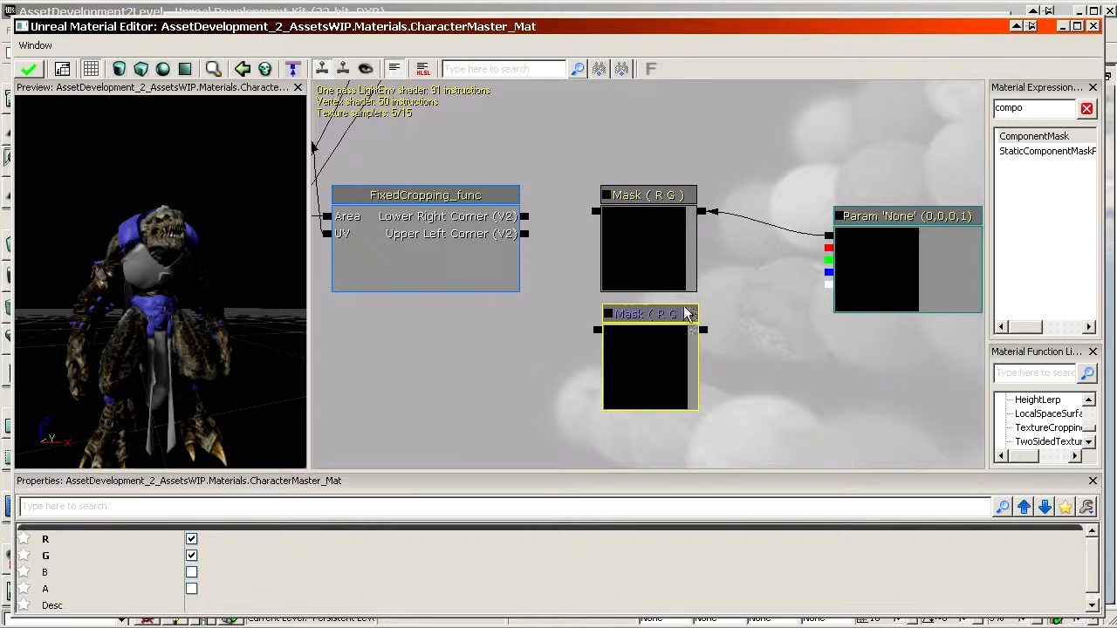
{"action": "left_click", "coordinate": [670, 251]}
{"action": "left_click", "coordinate": [668, 373], "text": "ctrl"}
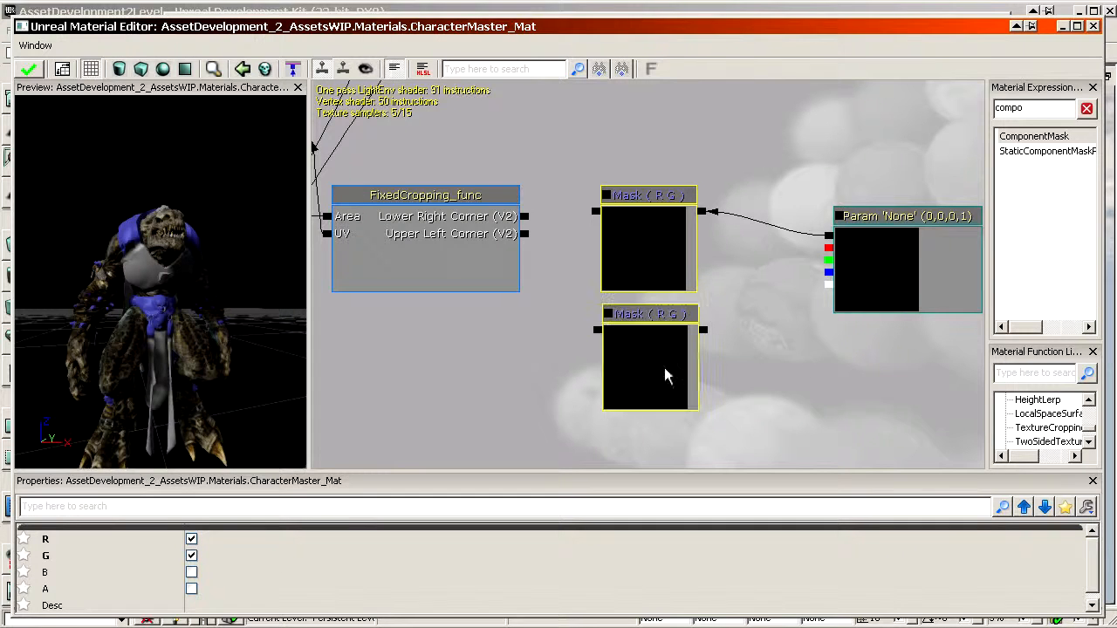
{"action": "key", "text": "Delete"}
Add an AppendVector node between FixedCropping_func and the vector parameter, connecting the parameter's red and green outputs to A and B
{"action": "type", "text": "append"}
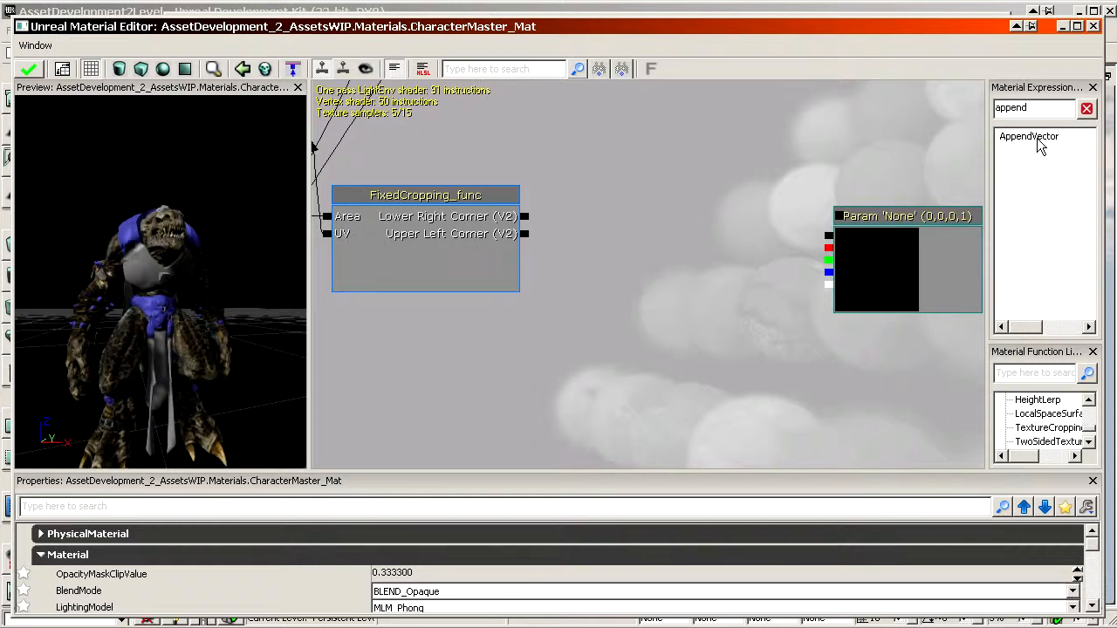
{"action": "left_click_drag", "start_coordinate": [1038, 140], "coordinate": [661, 185]}
{"action": "mouse_move", "coordinate": [829, 237]}
{"action": "left_mouse_down"}
{"action": "mouse_move", "coordinate": [731, 215]}
{"action": "mouse_move", "coordinate": [823, 260]}
{"action": "mouse_move", "coordinate": [828, 244]}
{"action": "mouse_move", "coordinate": [779, 203]}
{"action": "mouse_move", "coordinate": [740, 199]}
{"action": "mouse_move", "coordinate": [738, 214]}
{"action": "mouse_move", "coordinate": [835, 236]}
{"action": "left_mouse_up"}
{"action": "left_click", "coordinate": [826, 241], "text": "alt"}
Duplicate the Append node below the first and connect the vector parameter's blue and alpha outputs to its A and B
{"action": "left_click", "coordinate": [694, 242]}
{"action": "key", "text": "ctrl+w"}
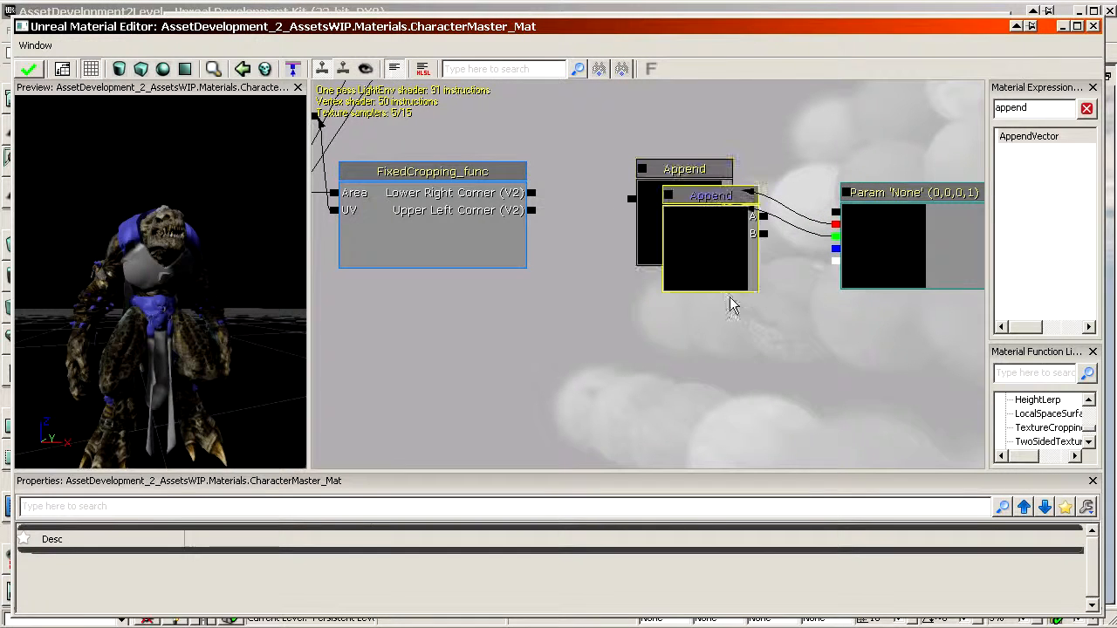
{"action": "left_click_drag", "start_coordinate": [723, 244], "coordinate": [698, 349]}
{"action": "left_click_drag", "start_coordinate": [836, 249], "coordinate": [876, 265]}
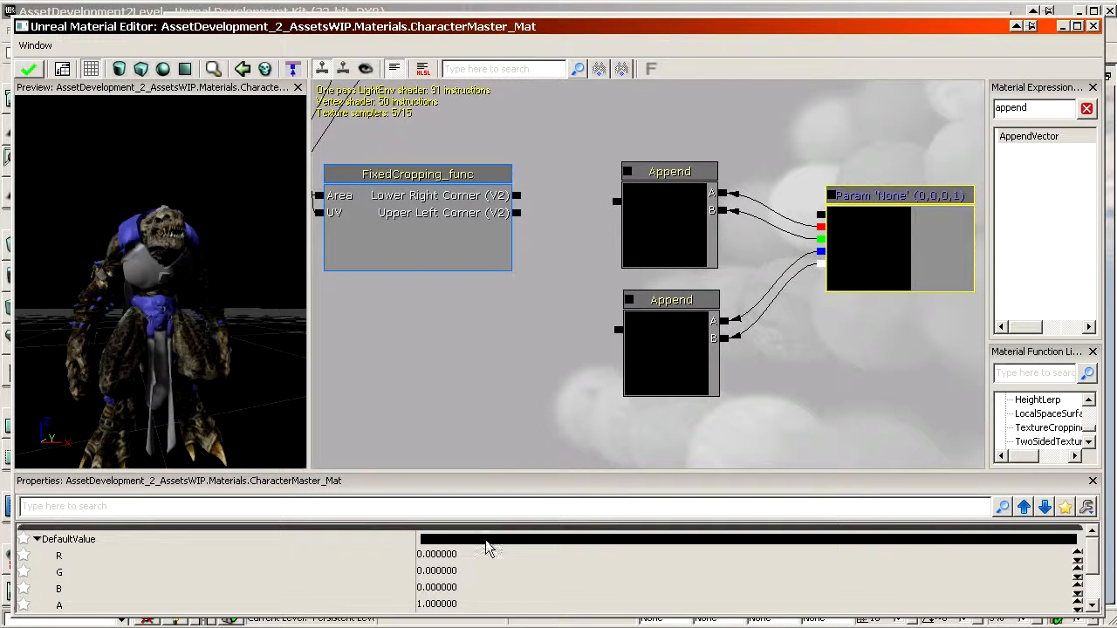
Add a two-component constant vector node below FixedCropping_func
{"action": "left_click", "coordinate": [485, 554]}
{"action": "scroll", "coordinate": [463, 576], "scroll_direction": "down", "scroll_amount": 1}
{"action": "scroll", "coordinate": [463, 576], "scroll_direction": "up", "scroll_amount": 1}
{"action": "left_click_drag", "start_coordinate": [640, 381], "coordinate": [731, 325]}
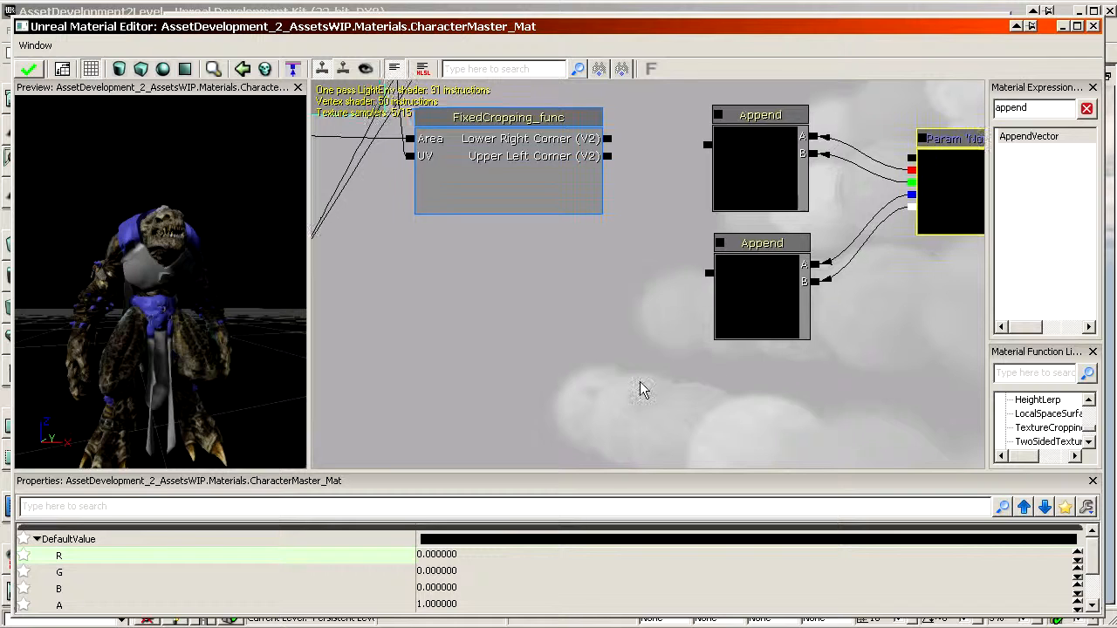
{"action": "left_click", "coordinate": [560, 289]}
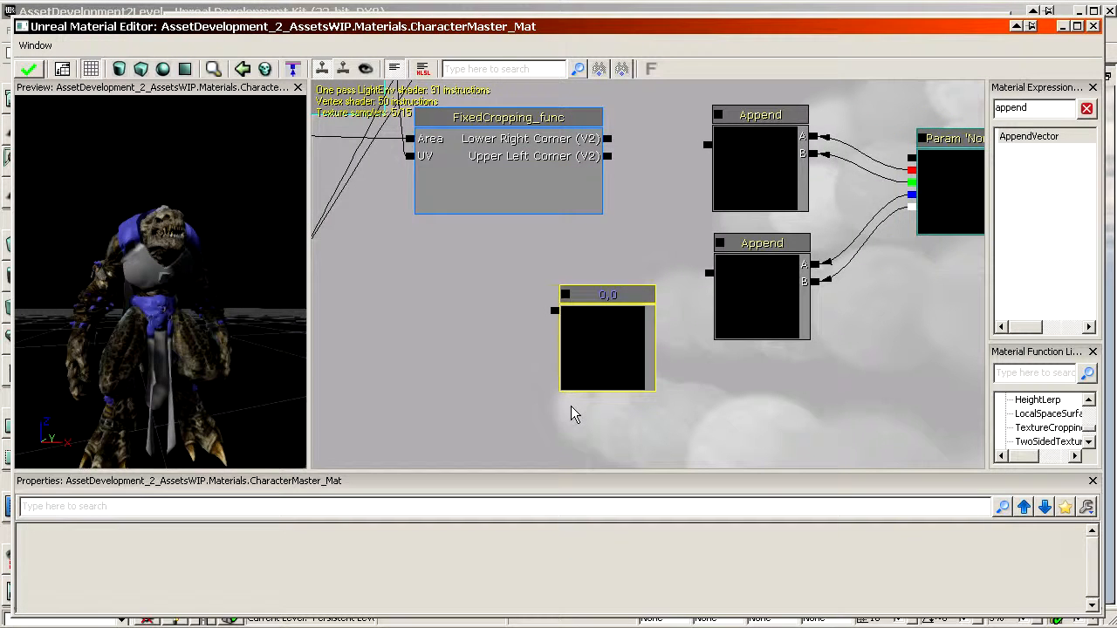
Place a second two-component constant vector below the first and delete both constants
{"action": "left_click", "coordinate": [571, 406]}
{"action": "left_click_drag", "start_coordinate": [497, 369], "coordinate": [491, 329]}
{"action": "left_click", "coordinate": [533, 373]}
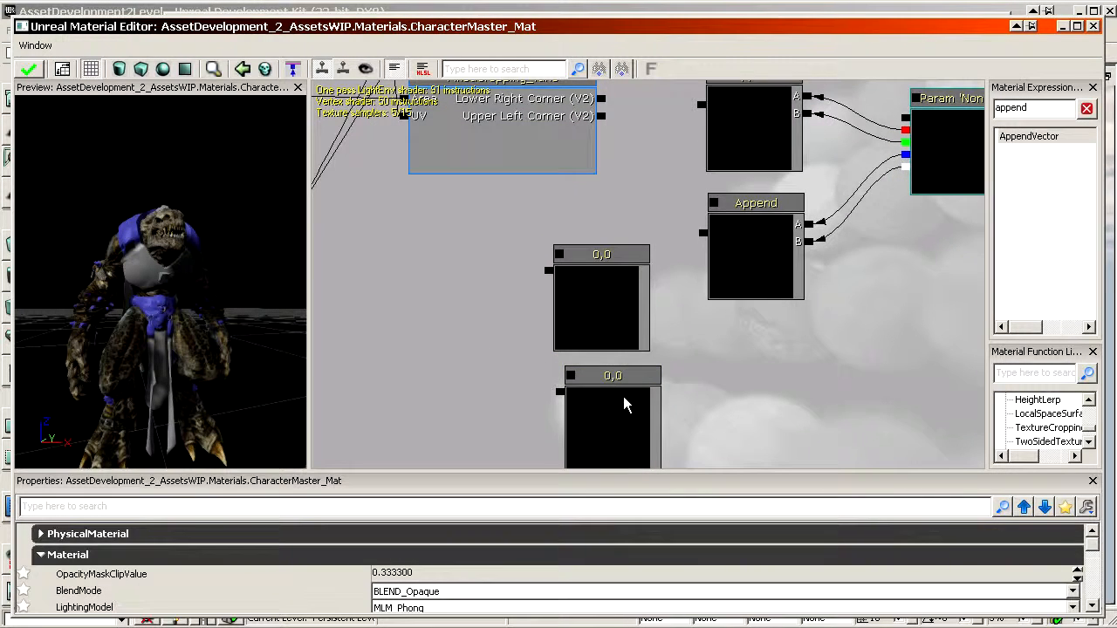
{"action": "left_click", "coordinate": [611, 407]}
{"action": "left_click", "coordinate": [602, 316], "text": "ctrl"}
{"action": "left_click_drag", "start_coordinate": [949, 251], "coordinate": [740, 383]}
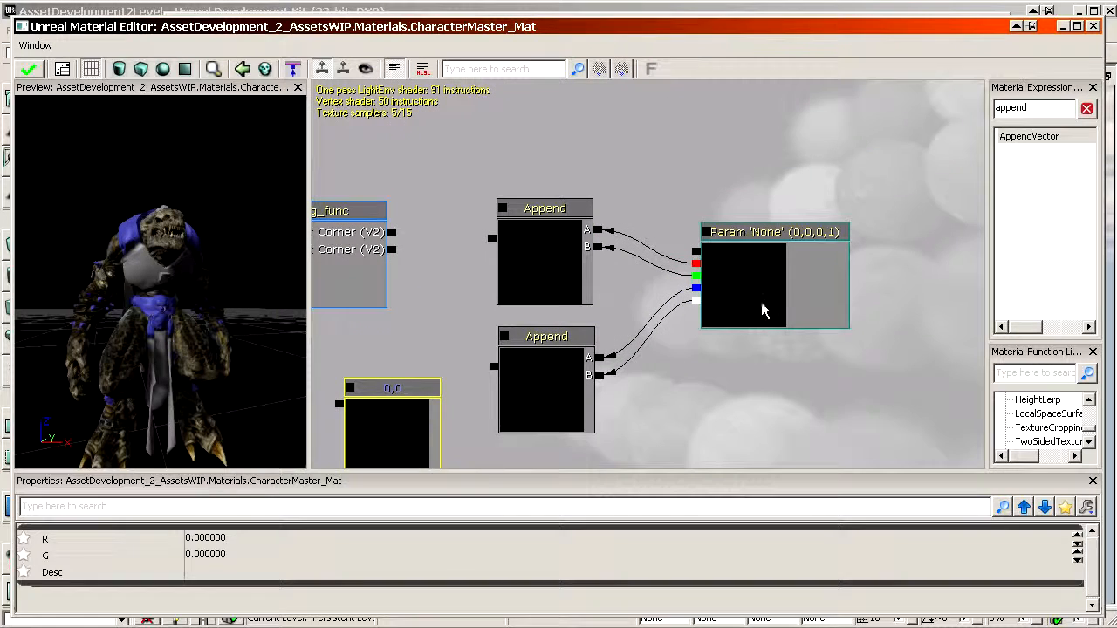
Name the vector parameter EmissiveCroppedPosition and assign it to the Emissive group
{"action": "left_click", "coordinate": [761, 309]}
{"action": "left_click", "coordinate": [508, 571]}
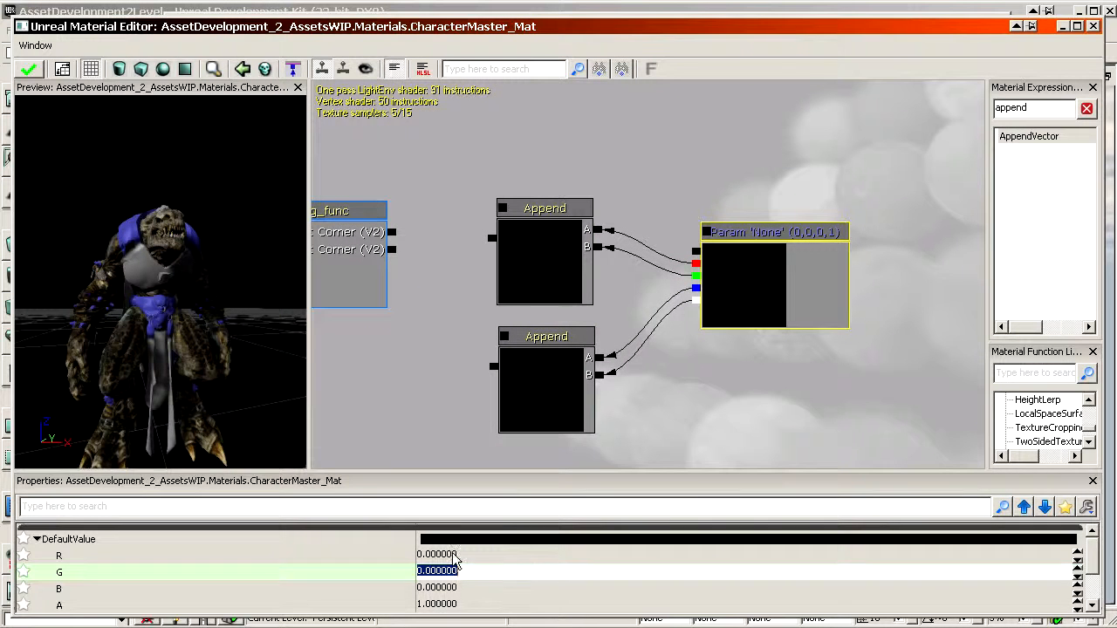
{"action": "scroll", "coordinate": [456, 563], "scroll_direction": "down", "scroll_amount": 1}
{"action": "left_click", "coordinate": [464, 569]}
{"action": "left_click", "coordinate": [471, 585]}
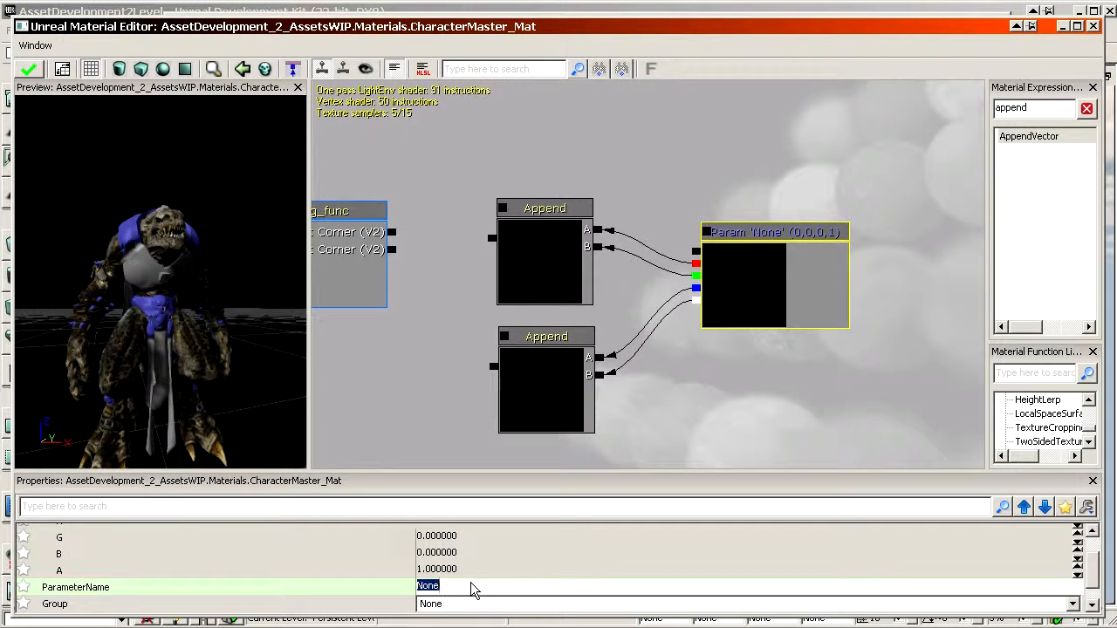
{"action": "type", "text": "EmissiveCroppedPositi"}
{"action": "key", "text": "Return"}
{"action": "left_click", "coordinate": [477, 602]}
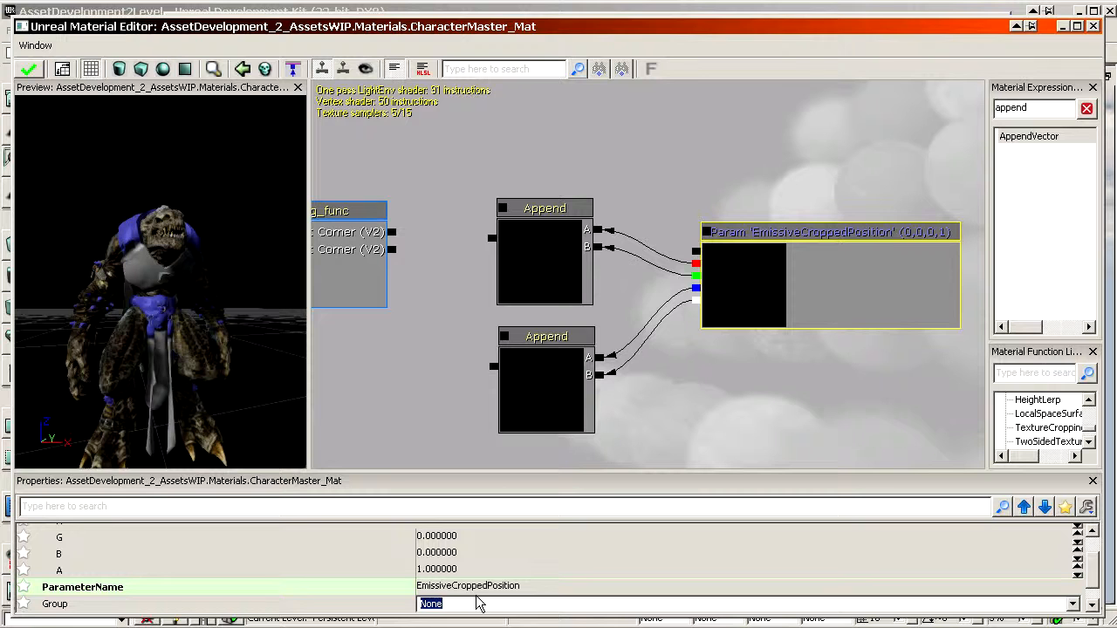
{"action": "key", "text": "Return"}
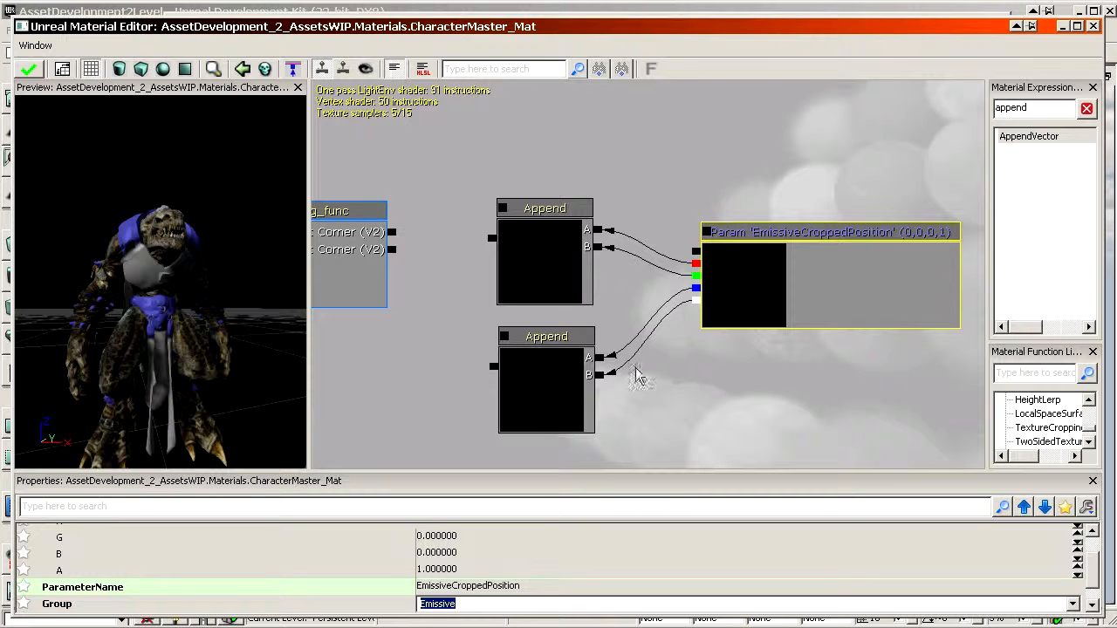
Connect the upper Append node to Lower Right Corner and the lower Append node to Upper Left Corner of FixedCropping_func
{"action": "left_click_drag", "start_coordinate": [491, 239], "coordinate": [587, 399]}
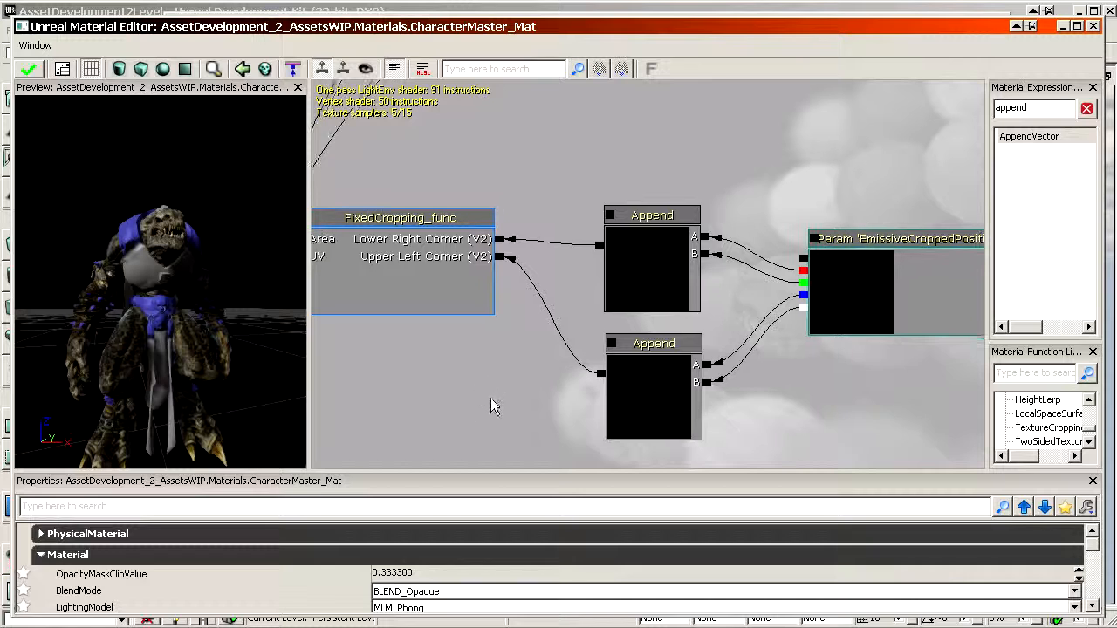
{"action": "left_click_drag", "start_coordinate": [491, 399], "coordinate": [434, 399]}
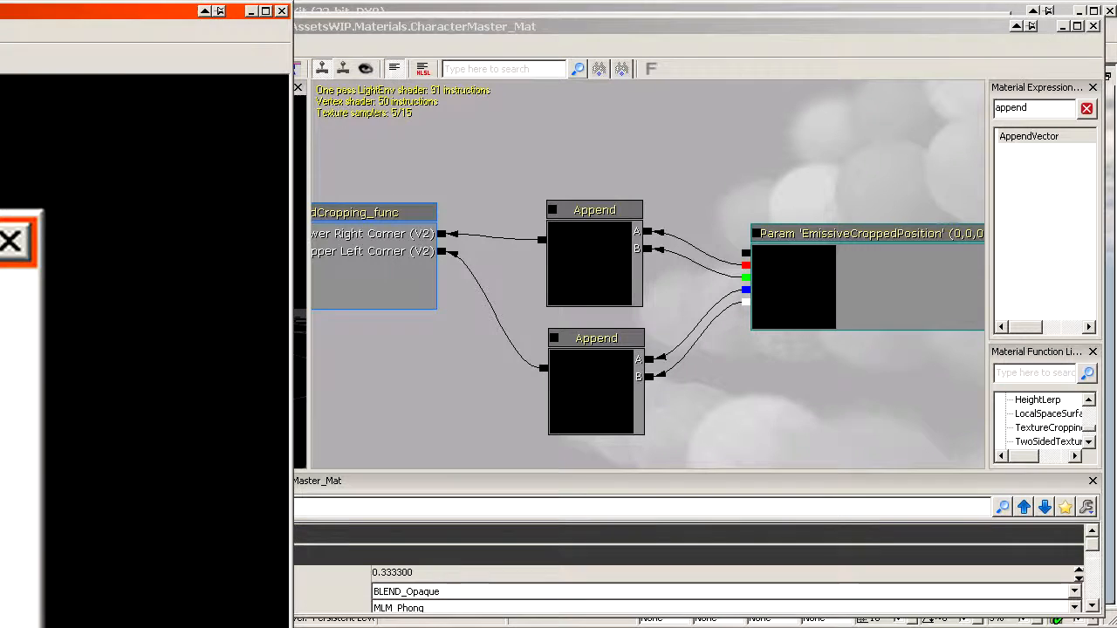
Switch to tempcropsizes.jpg in IrfanView, enlarge it, and read the upper left and lower right corner values
{"action": "left_click", "coordinate": [439, 224]}
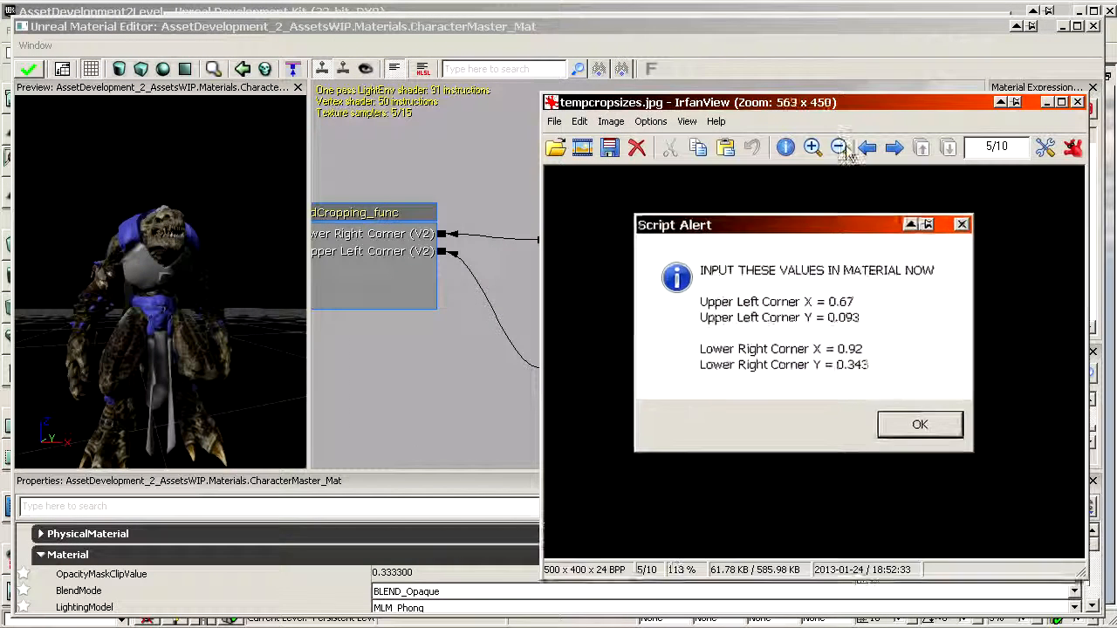
{"action": "key", "text": "plus"}
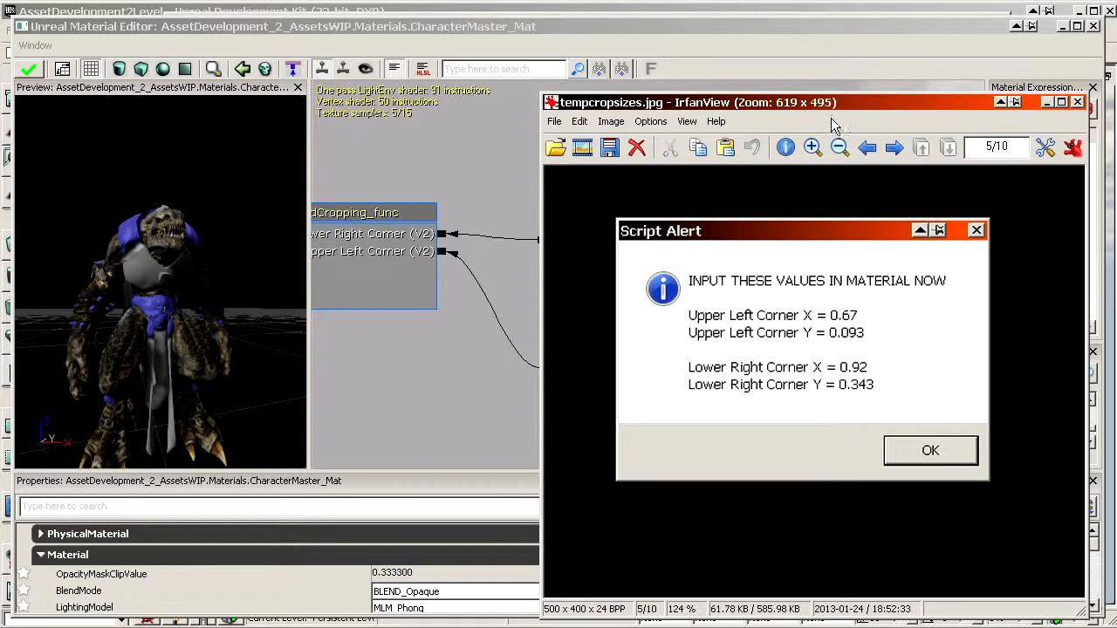
{"action": "key", "text": "Return"}
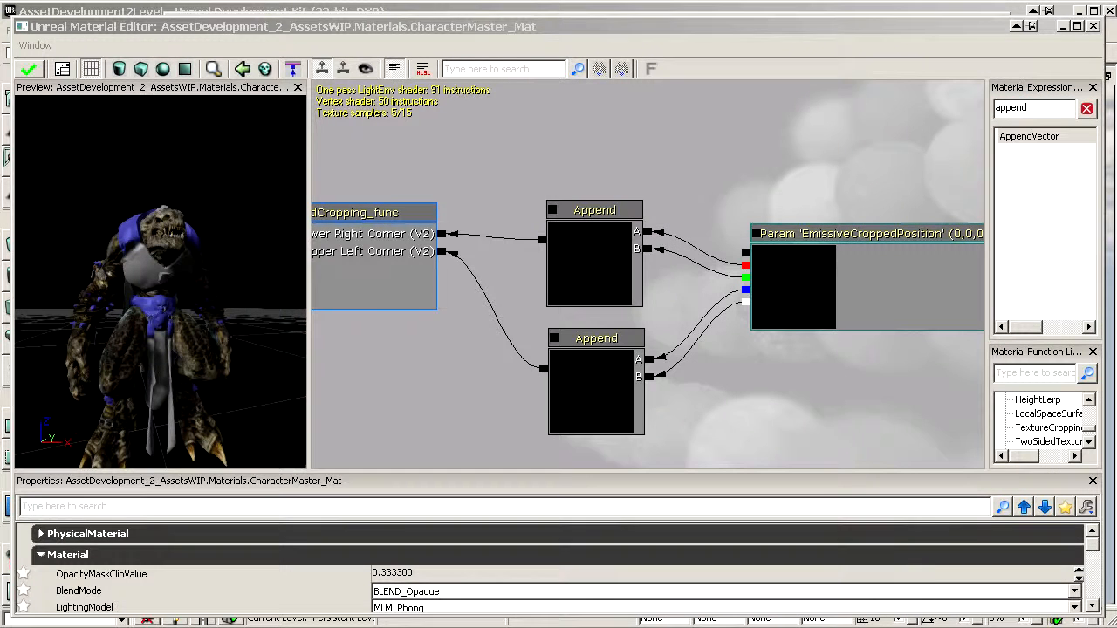
In the material editor, set EmissiveCroppedPosition's default B to 0.67 and A to 0.093 for the upper left corner
{"action": "left_click", "coordinate": [783, 304]}
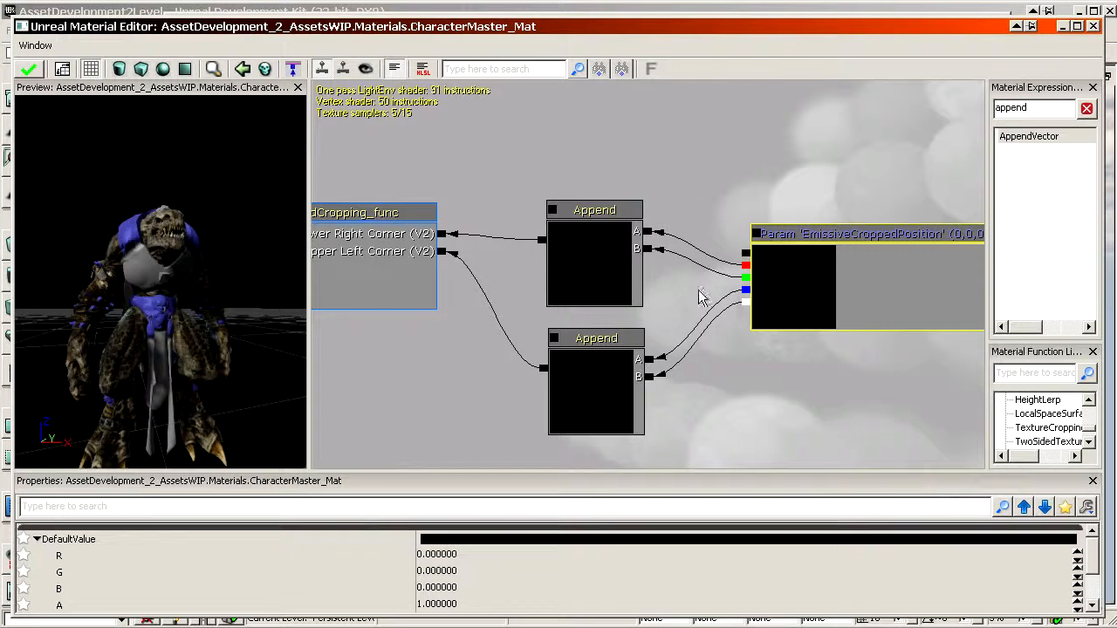
{"action": "left_click_drag", "start_coordinate": [698, 296], "coordinate": [746, 309]}
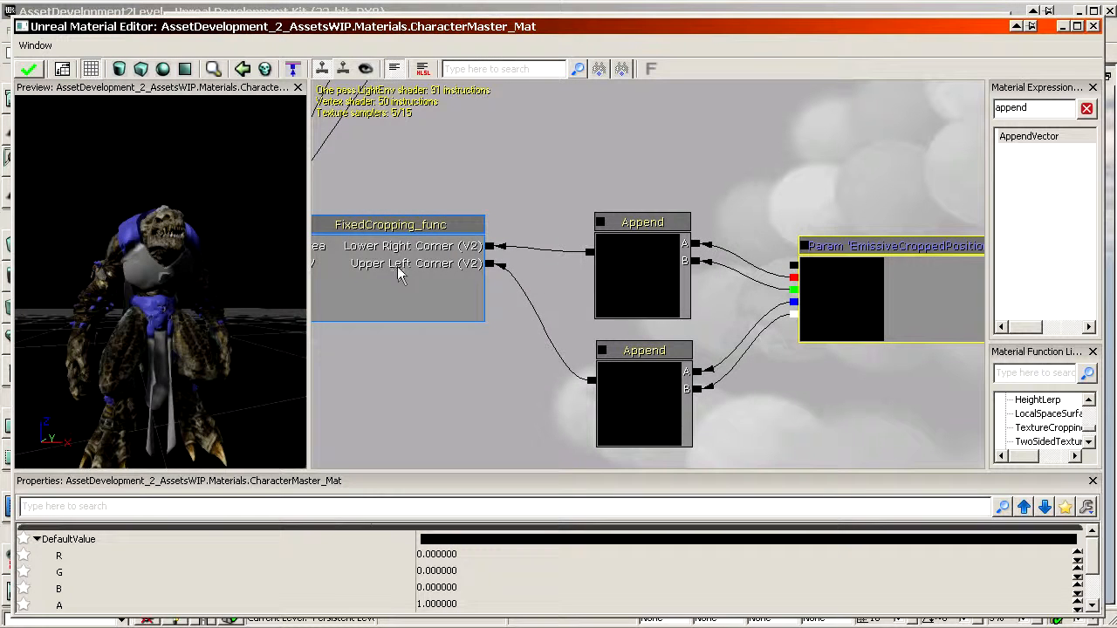
{"action": "left_click_drag", "start_coordinate": [590, 379], "coordinate": [524, 383]}
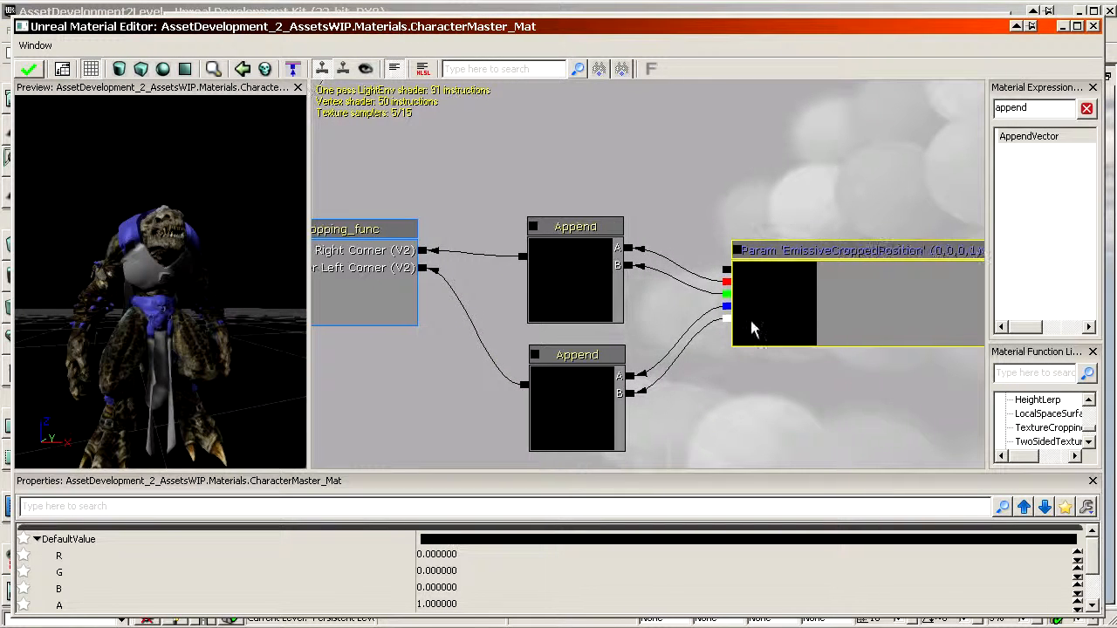
{"action": "left_click", "coordinate": [466, 572]}
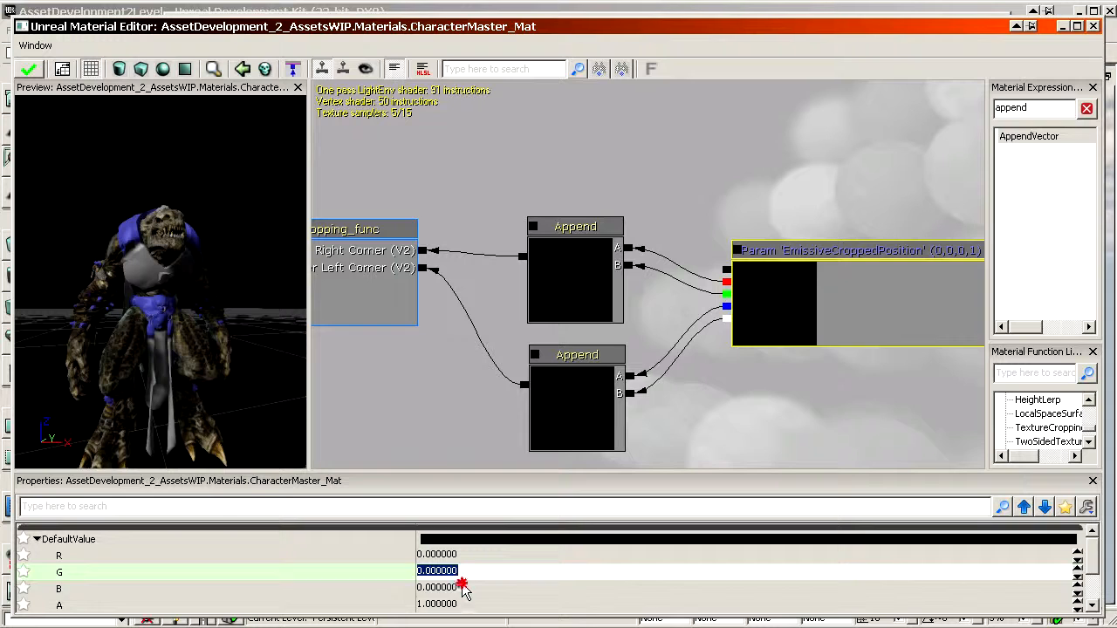
{"action": "left_click", "coordinate": [464, 588]}
{"action": "type", "text": "0.67"}
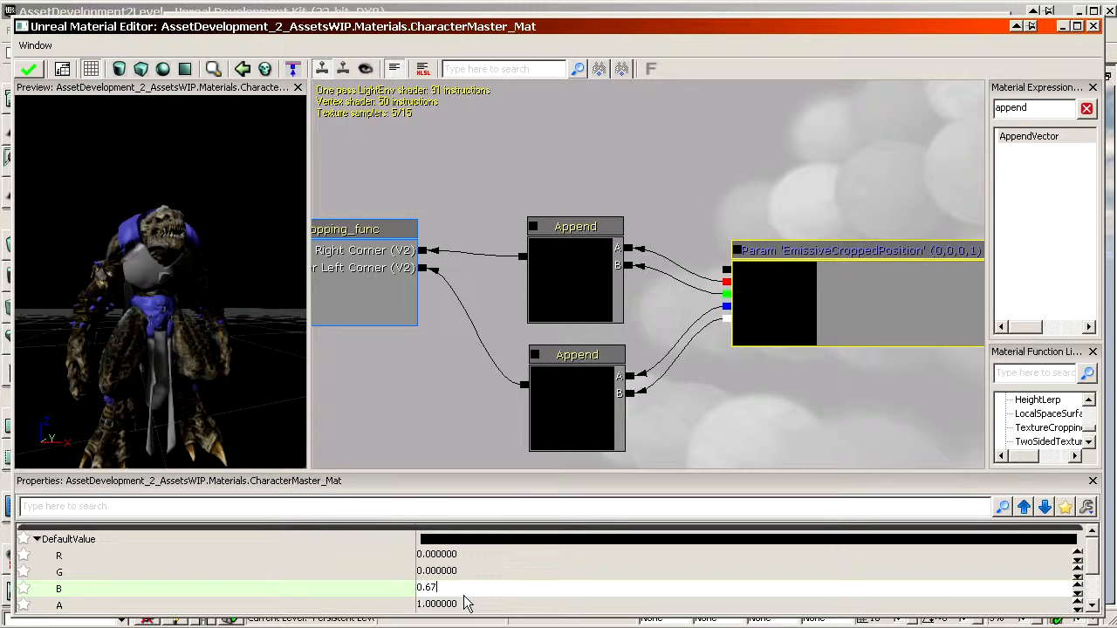
{"action": "left_click", "coordinate": [463, 604]}
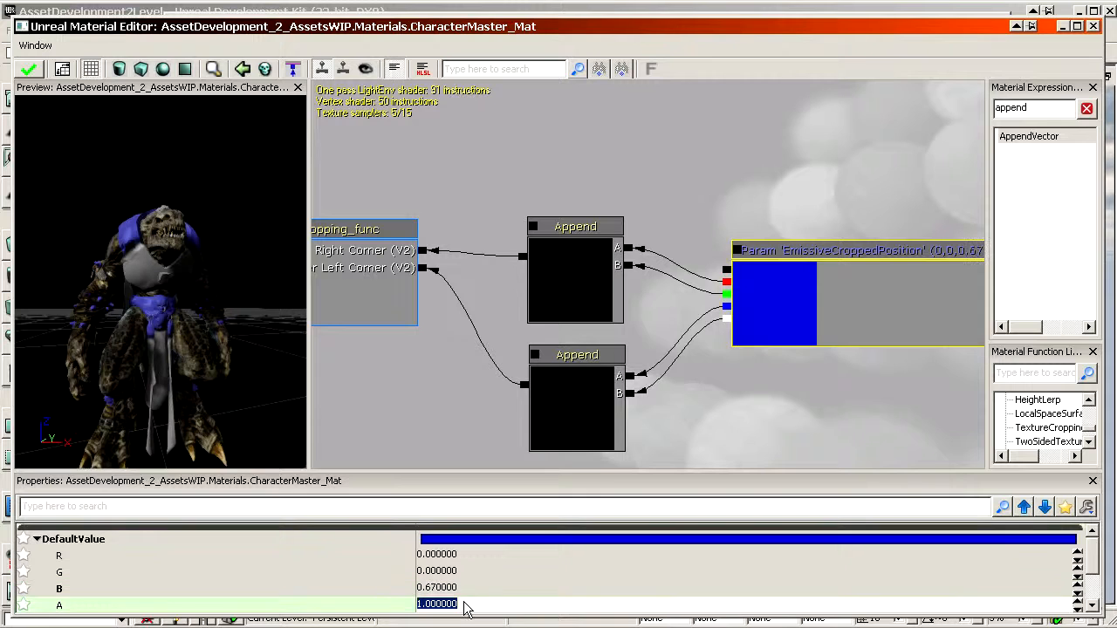
{"action": "type", "text": "0.093"}
Set EmissiveCroppedPosition's default R to 0.92 and G to 0.343 for the lower right corner
{"action": "left_click", "coordinate": [454, 573]}
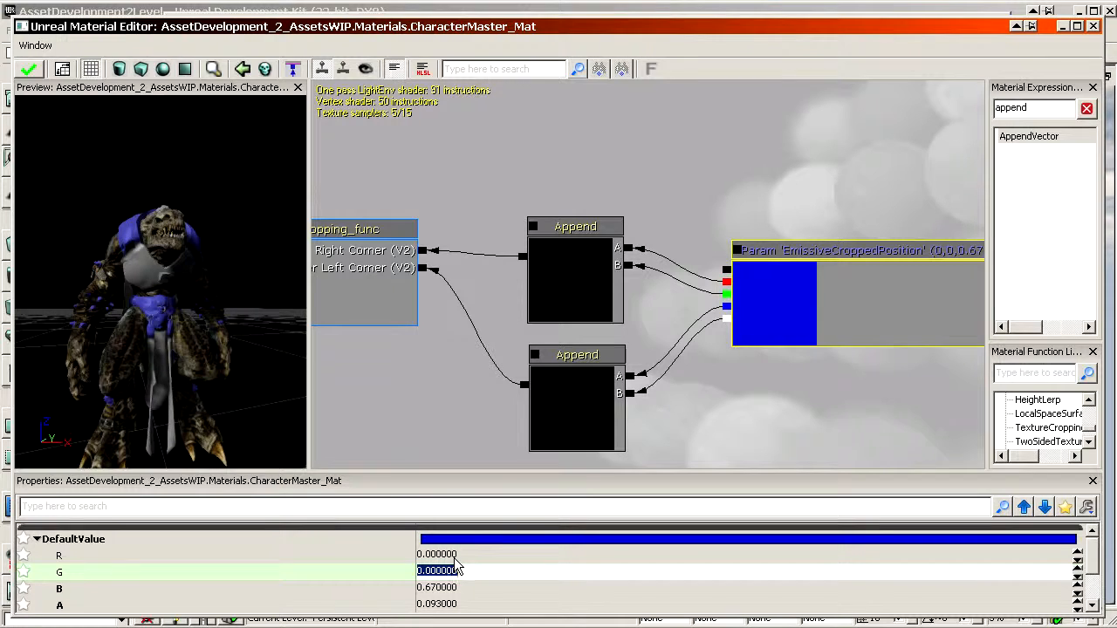
{"action": "left_click", "coordinate": [457, 556]}
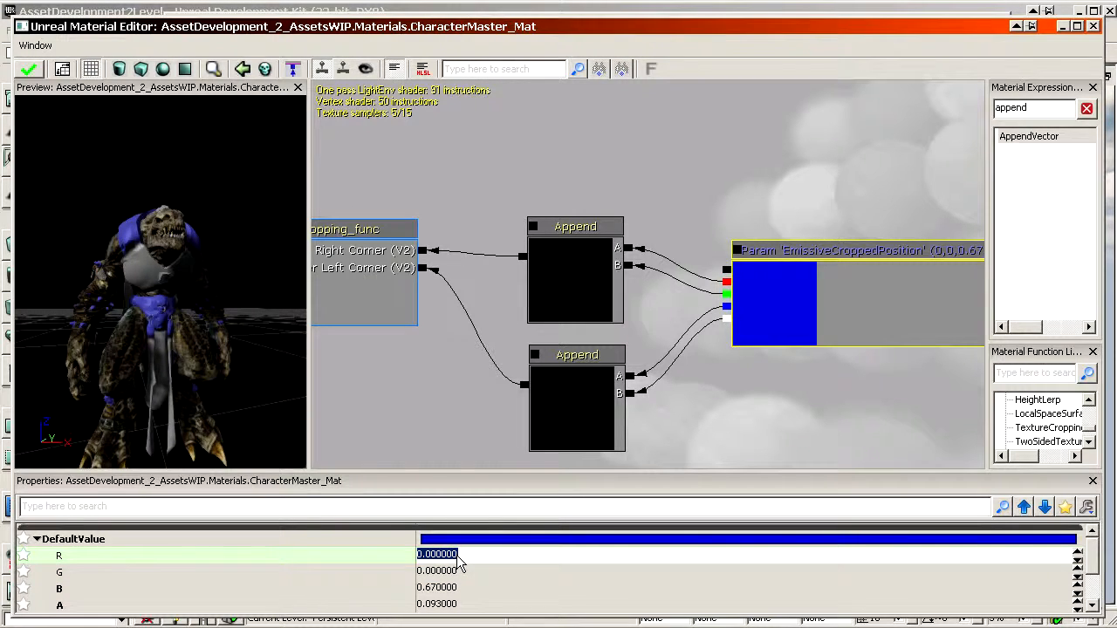
{"action": "type", "text": "0."}
{"action": "left_click", "coordinate": [457, 568]}
{"action": "type", "text": "0."}
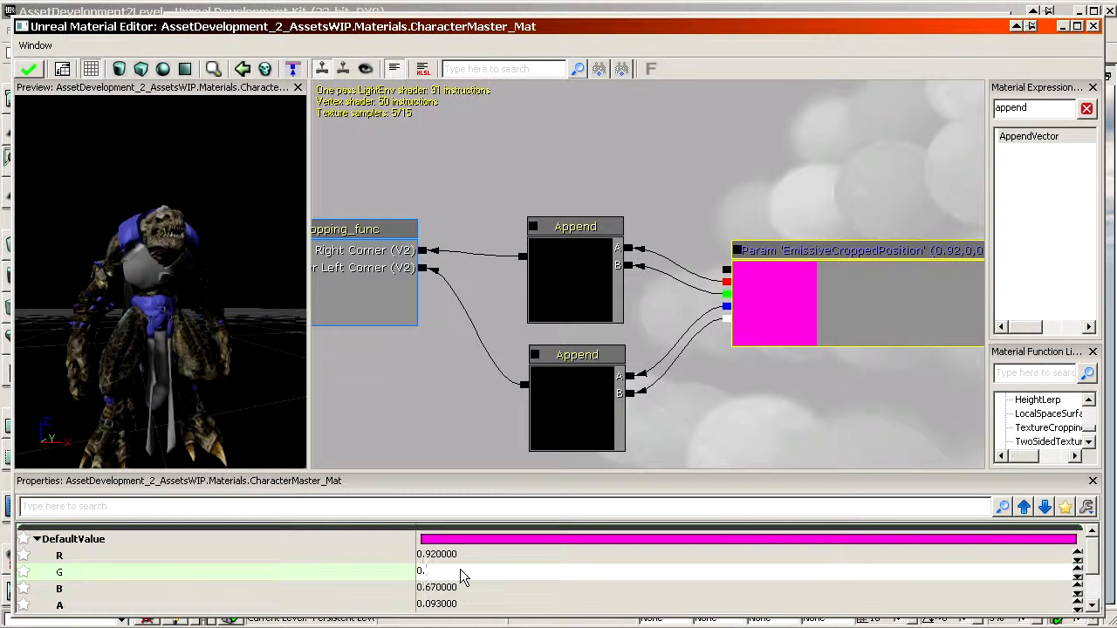
{"action": "type", "text": "343000"}
{"action": "key", "text": "Return"}
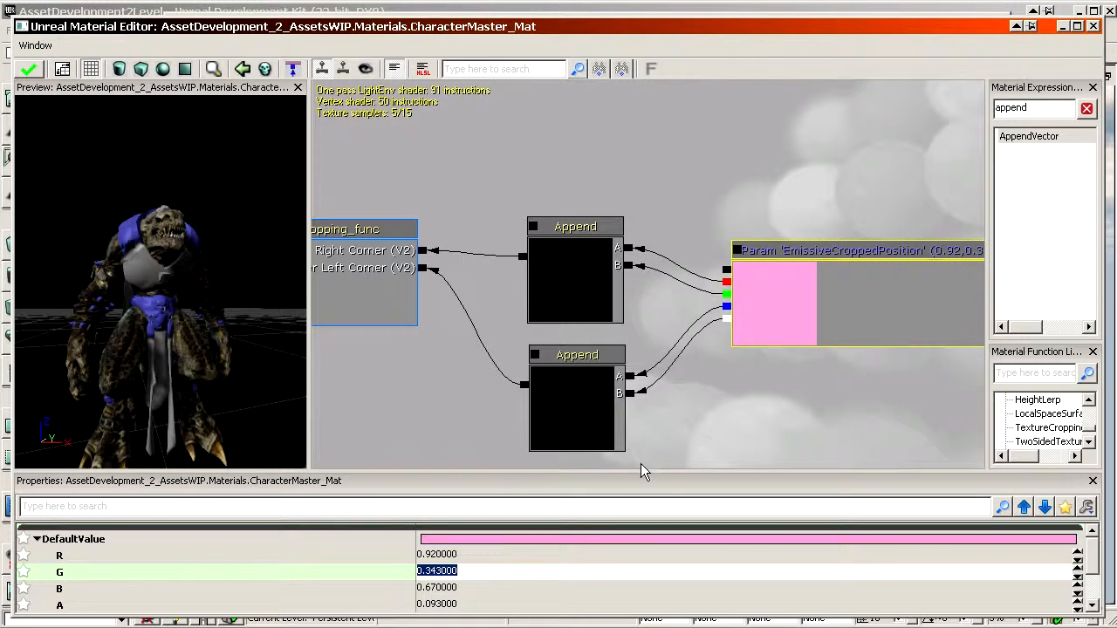
Preview the Multiply node that combines MetalEyeMaskTexture with FixedCropping_func's Area on the character mesh
{"action": "left_click", "coordinate": [739, 394]}
{"action": "right_click_drag", "start_coordinate": [215, 281], "coordinate": [204, 284]}
{"action": "left_click_drag", "start_coordinate": [204, 285], "coordinate": [253, 293]}
{"action": "left_click_drag", "start_coordinate": [708, 372], "coordinate": [1063, 386]}
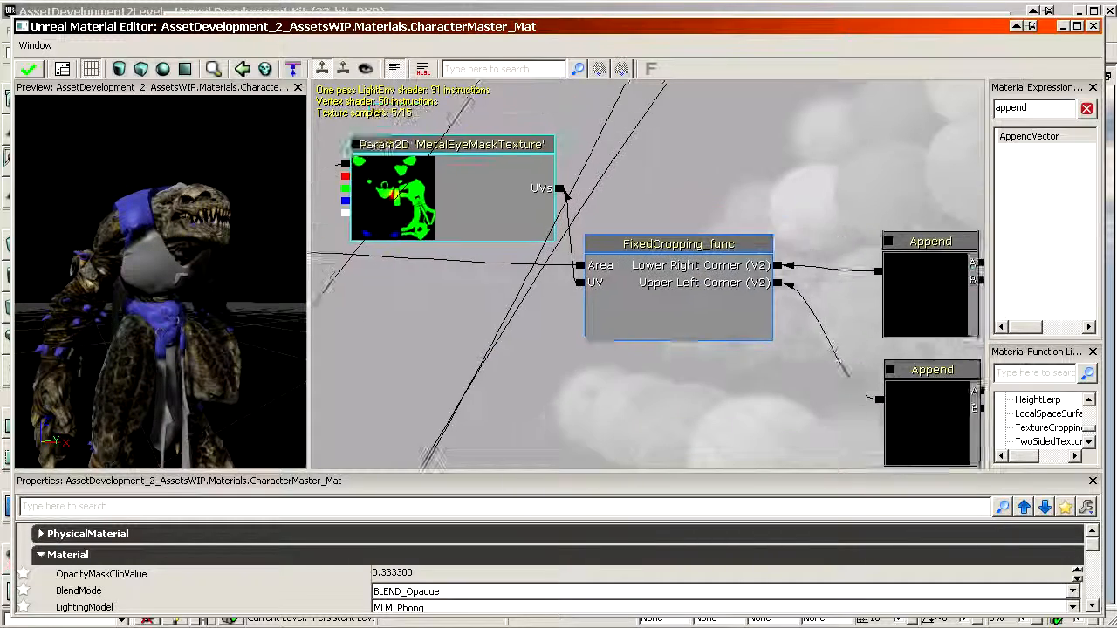
{"action": "scroll", "coordinate": [630, 290], "scroll_direction": "down", "scroll_amount": 5}
{"action": "scroll", "coordinate": [349, 222], "scroll_direction": "up", "scroll_amount": 5}
{"action": "left_click", "coordinate": [468, 352]}
{"action": "right_click", "coordinate": [419, 312]}
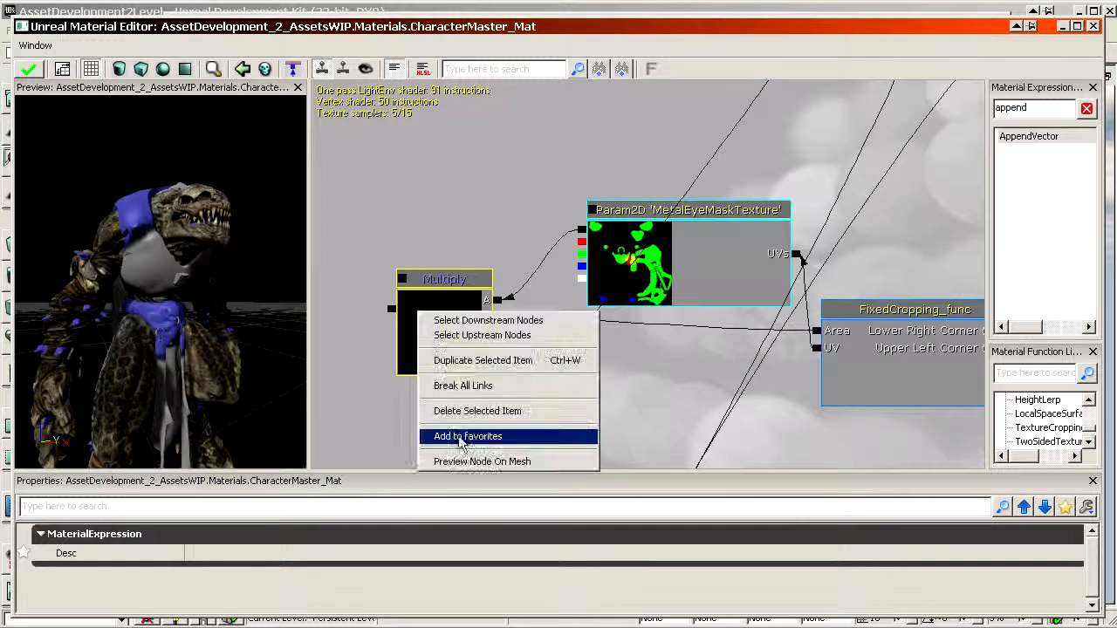
{"action": "left_click", "coordinate": [482, 461]}
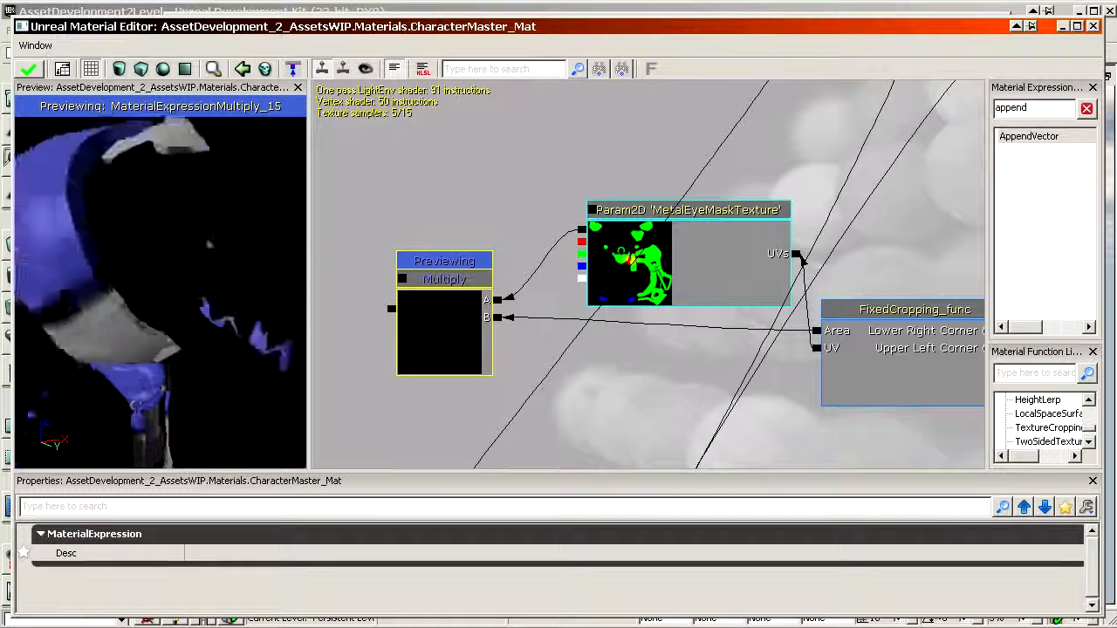
Examine the cropped mask on the character's head and stop previewing the Multiply node
{"action": "left_click_drag", "start_coordinate": [197, 273], "coordinate": [256, 220]}
{"action": "right_click_drag", "start_coordinate": [195, 232], "coordinate": [195, 287]}
{"action": "right_click", "coordinate": [428, 309]}
{"action": "left_click", "coordinate": [469, 463]}
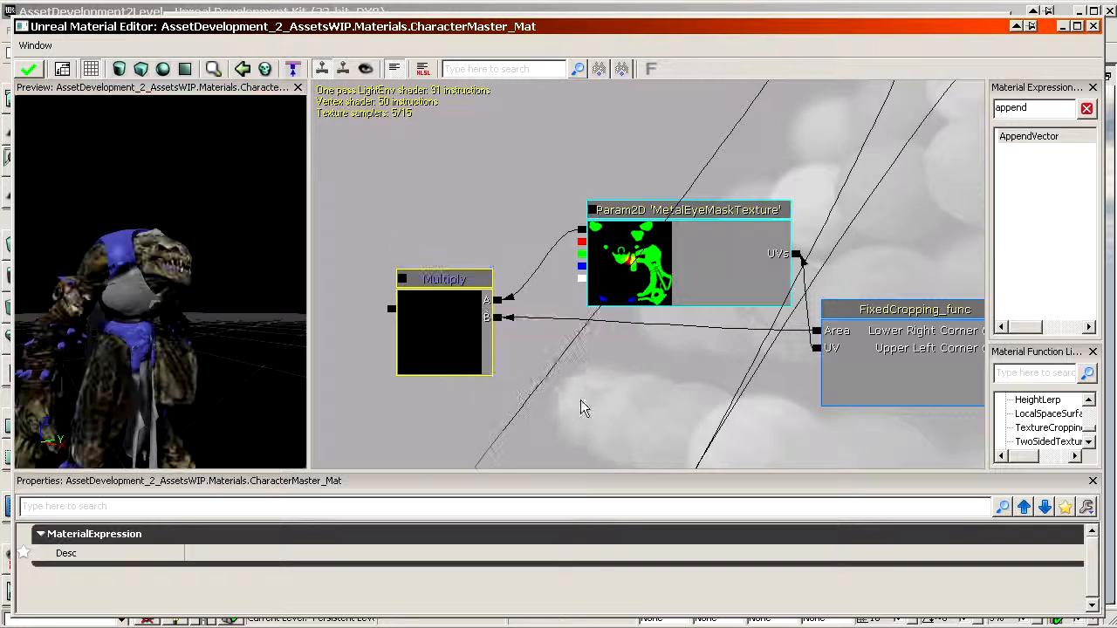
Duplicate the FresnelColorIntensity parameter together with the two Multiply nodes it feeds
{"action": "scroll", "coordinate": [580, 399], "scroll_direction": "down", "scroll_amount": 5}
{"action": "scroll", "coordinate": [648, 275], "scroll_direction": "down", "scroll_amount": 1}
{"action": "mouse_move", "coordinate": [672, 96]}
{"action": "left_mouse_down"}
{"action": "mouse_move", "coordinate": [653, 397]}
{"action": "mouse_move", "coordinate": [689, 109]}
{"action": "left_mouse_up"}
{"action": "scroll", "coordinate": [652, 397], "scroll_direction": "up", "scroll_amount": 3}
{"action": "left_click_drag", "start_coordinate": [671, 373], "coordinate": [785, 356]}
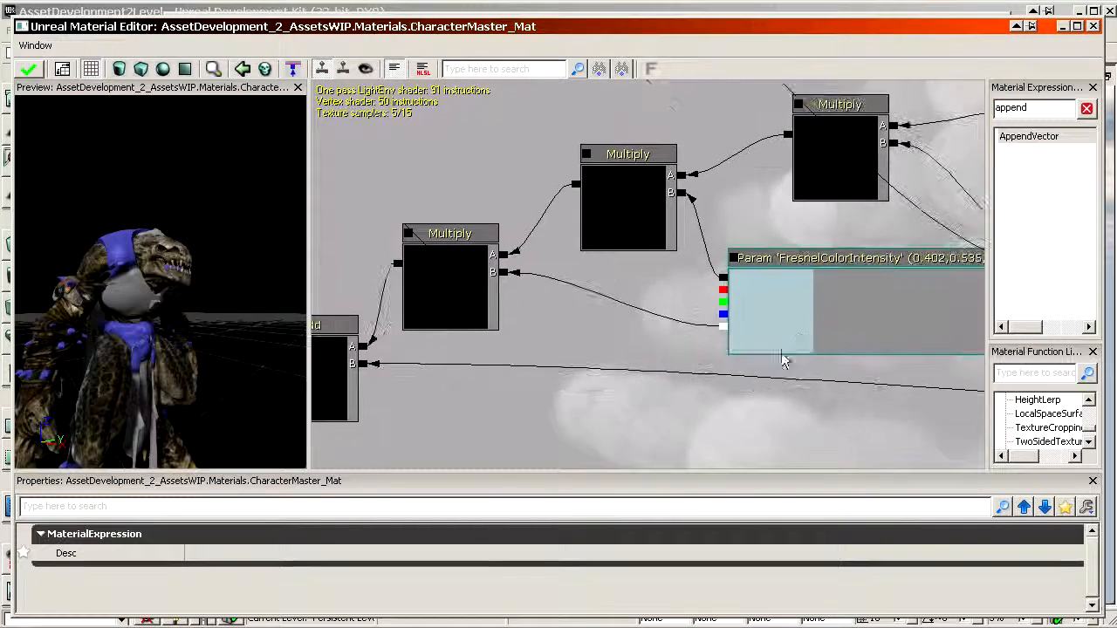
{"action": "left_click", "coordinate": [803, 297]}
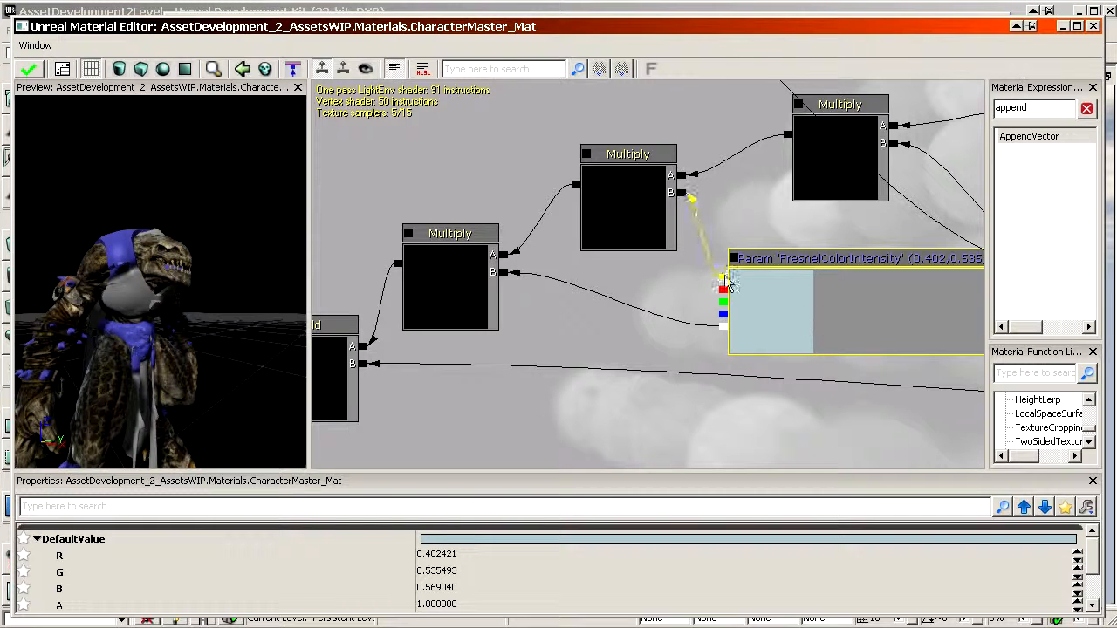
{"action": "left_click", "coordinate": [637, 216]}
{"action": "key", "text": "ctrl+w"}
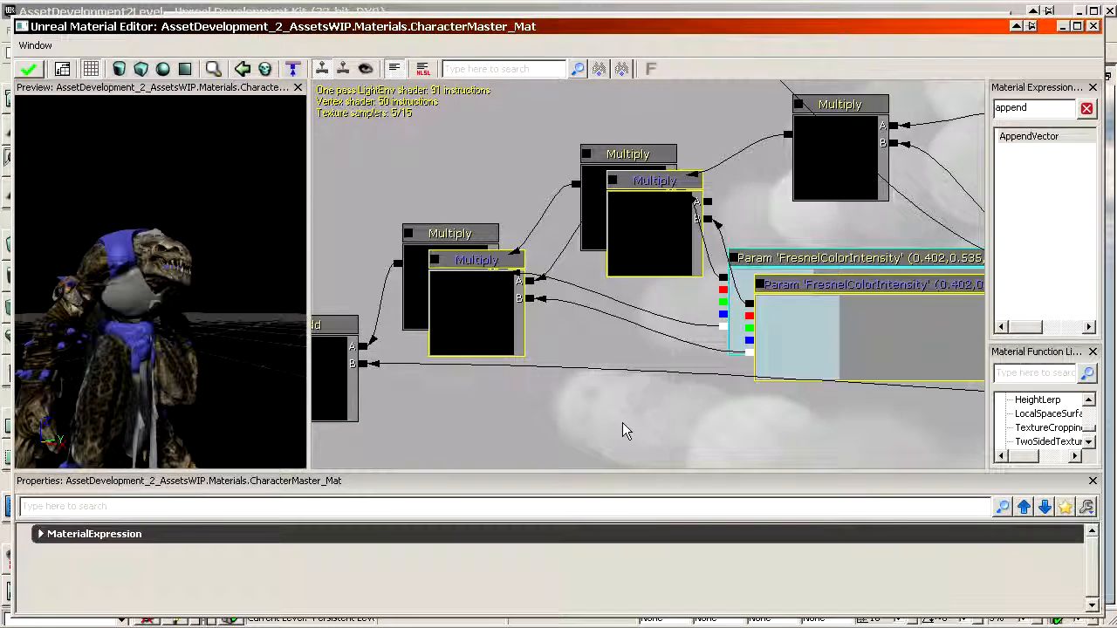
Move the duplicated nodes beside the eye mask network and connect the mask's Multiply output to the first duplicated Multiply's A
{"action": "scroll", "coordinate": [632, 397], "scroll_direction": "down", "scroll_amount": 8}
{"action": "left_click_drag", "start_coordinate": [689, 301], "coordinate": [615, 314]}
{"action": "scroll", "coordinate": [626, 353], "scroll_direction": "up", "scroll_amount": 5}
{"action": "left_click_drag", "start_coordinate": [499, 195], "coordinate": [433, 232]}
Rename the duplicated FresnelColorIntensity parameter EyeColorIntensity and set its group to Emissive
{"action": "left_click", "coordinate": [537, 362]}
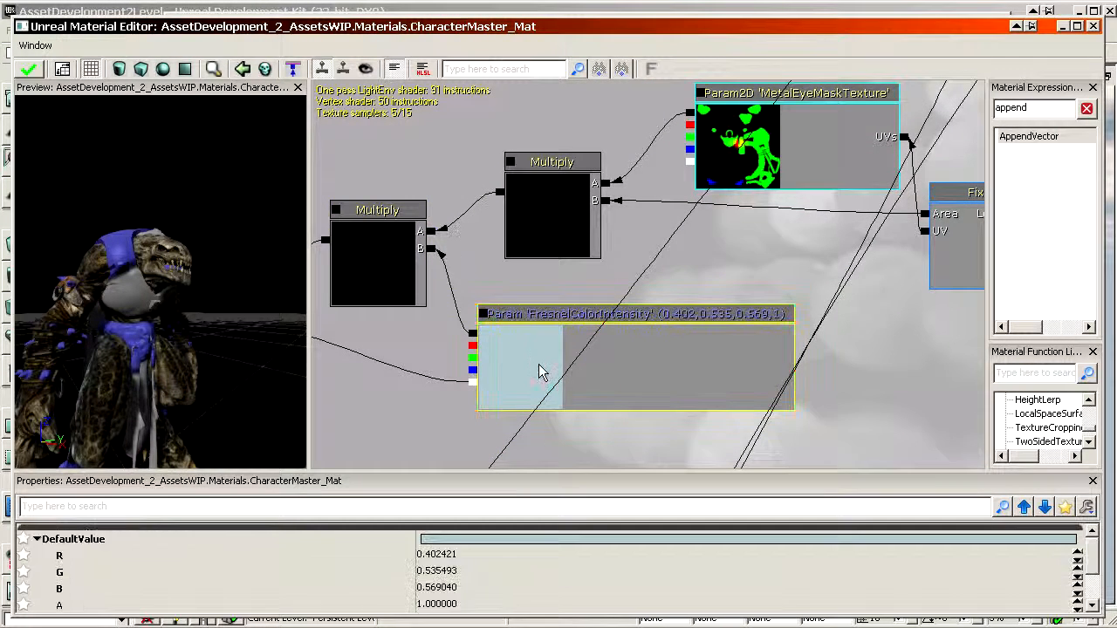
{"action": "left_click", "coordinate": [460, 572]}
{"action": "scroll", "coordinate": [462, 572], "scroll_direction": "down", "scroll_amount": 1}
{"action": "left_click", "coordinate": [459, 570]}
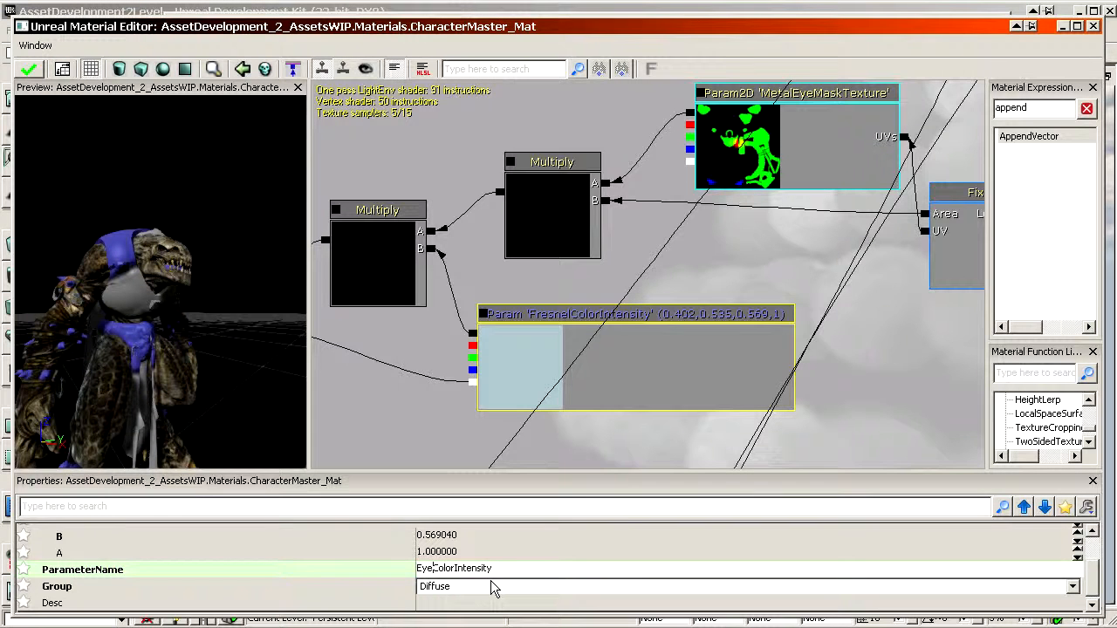
{"action": "key", "text": "Return"}
{"action": "left_click_drag", "start_coordinate": [662, 350], "coordinate": [754, 332]}
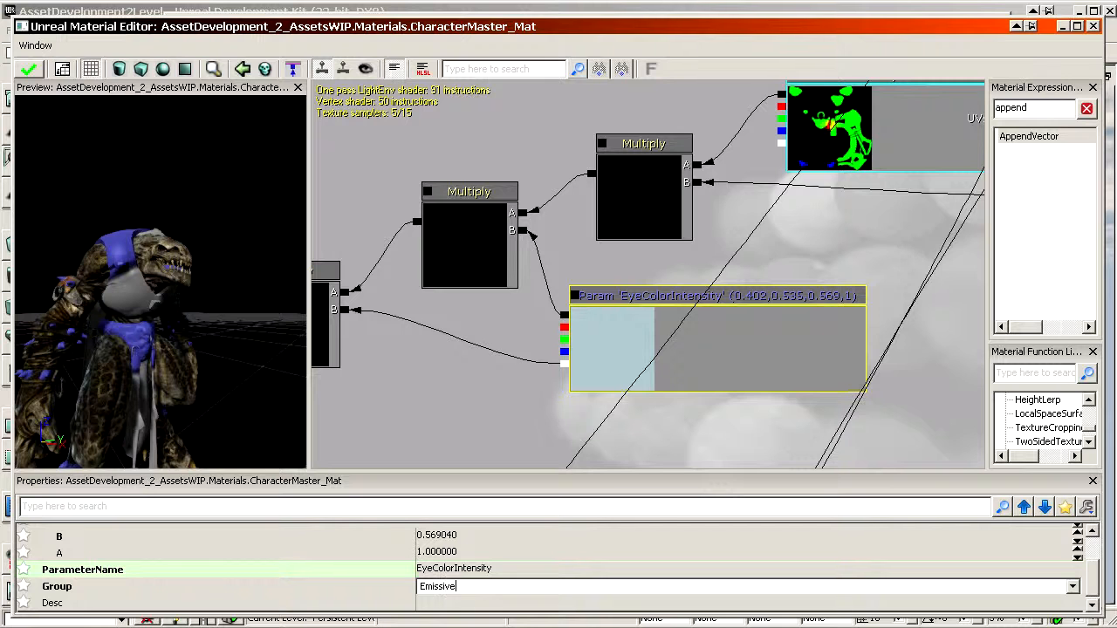
Set EyeColorIntensity's default colour to a bright orange of about R 0.86, G 0.52, B 0.11
{"action": "left_click", "coordinate": [573, 535]}
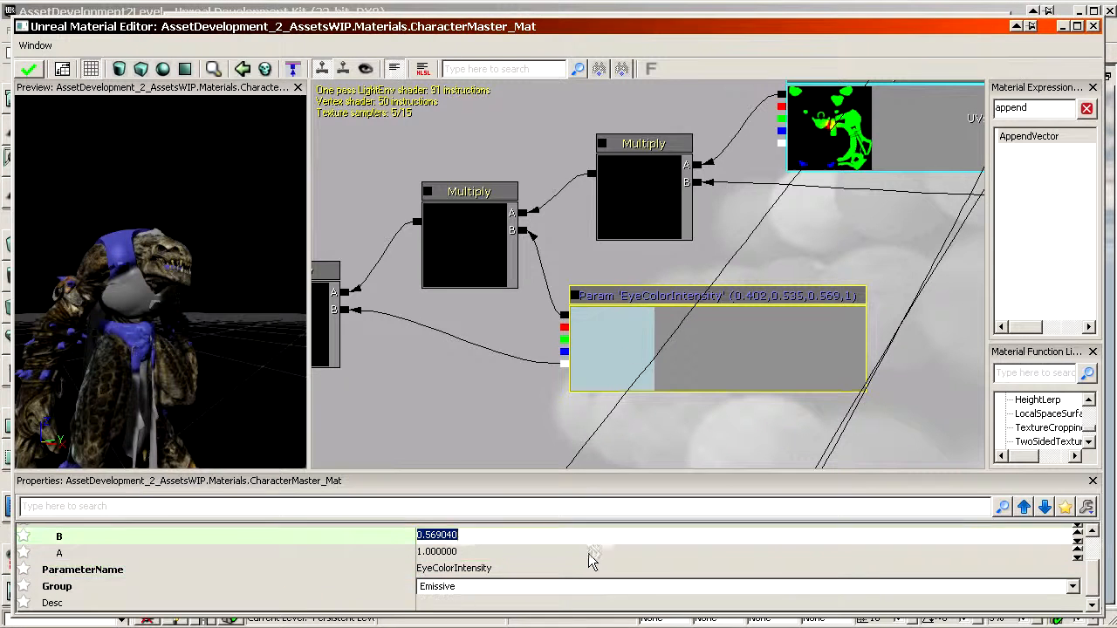
{"action": "scroll", "coordinate": [575, 541], "scroll_direction": "up", "scroll_amount": 1}
{"action": "left_click", "coordinate": [593, 538]}
{"action": "left_click", "coordinate": [579, 288]}
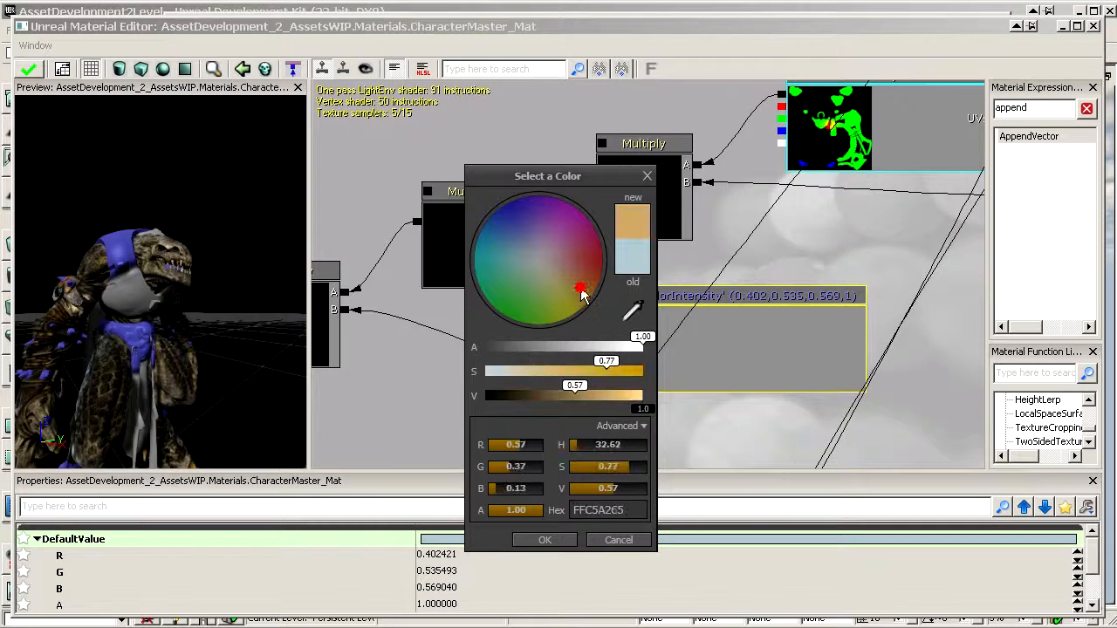
{"action": "left_click", "coordinate": [616, 394]}
{"action": "left_click", "coordinate": [553, 540]}
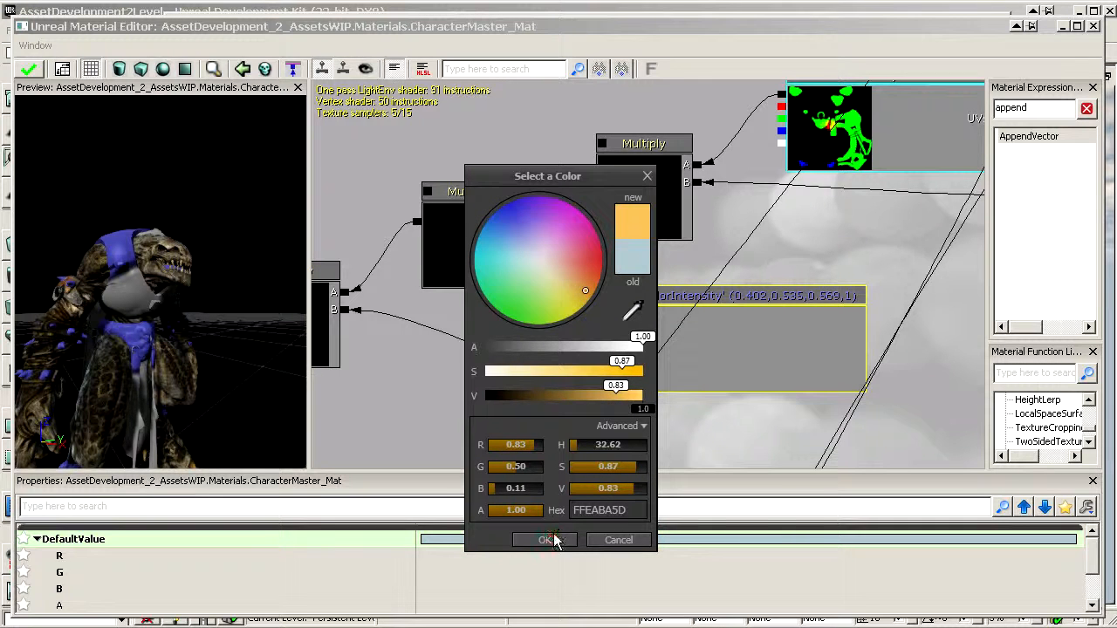
{"action": "left_click", "coordinate": [548, 540]}
{"action": "left_click", "coordinate": [486, 588]}
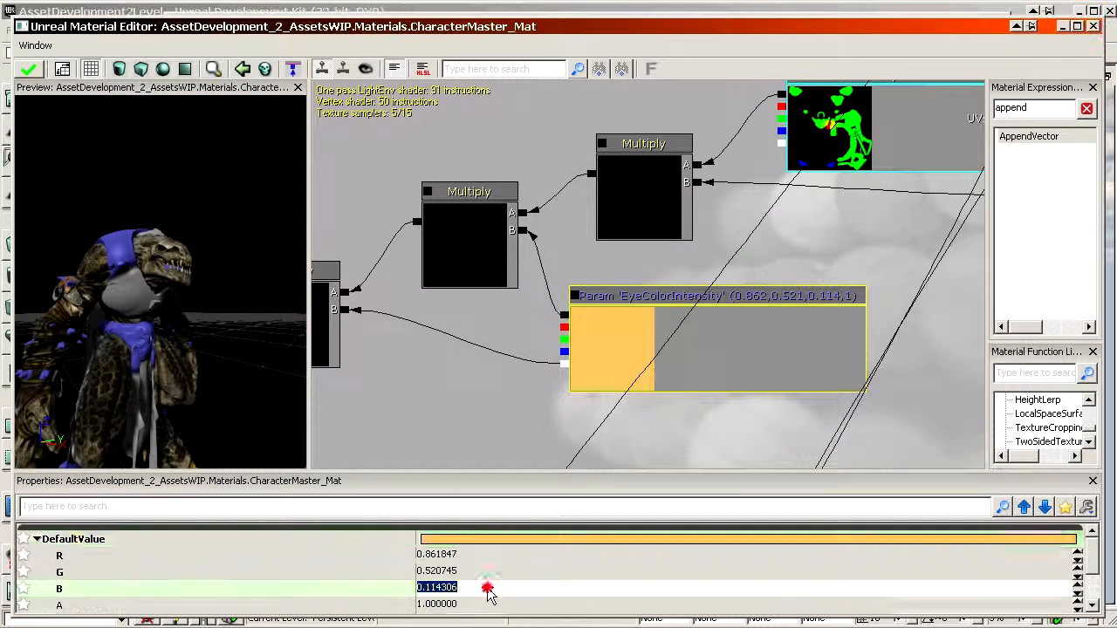
Set EyeColorIntensity's default alpha to 2 as the eye intensity
{"action": "scroll", "coordinate": [471, 581], "scroll_direction": "down", "scroll_amount": 1}
{"action": "left_click", "coordinate": [454, 568]}
{"action": "type", "text": "2"}
{"action": "right_click_drag", "start_coordinate": [168, 237], "coordinate": [169, 174]}
{"action": "left_click_drag", "start_coordinate": [172, 206], "coordinate": [178, 248]}
{"action": "right_click_drag", "start_coordinate": [179, 247], "coordinate": [179, 287]}
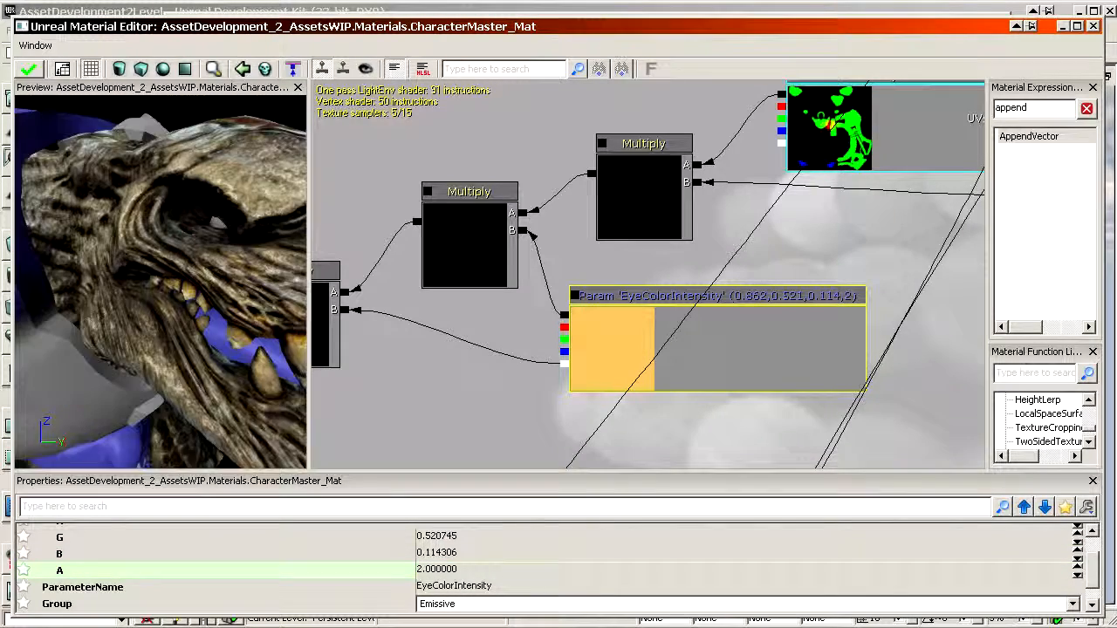
{"action": "left_click_drag", "start_coordinate": [179, 288], "coordinate": [205, 297]}
Connect the output of the eye network's final Multiply into the material's emissive chain
{"action": "scroll", "coordinate": [550, 334], "scroll_direction": "down", "scroll_amount": 5}
{"action": "scroll", "coordinate": [550, 333], "scroll_direction": "down", "scroll_amount": 1}
{"action": "left_click_drag", "start_coordinate": [551, 333], "coordinate": [738, 363]}
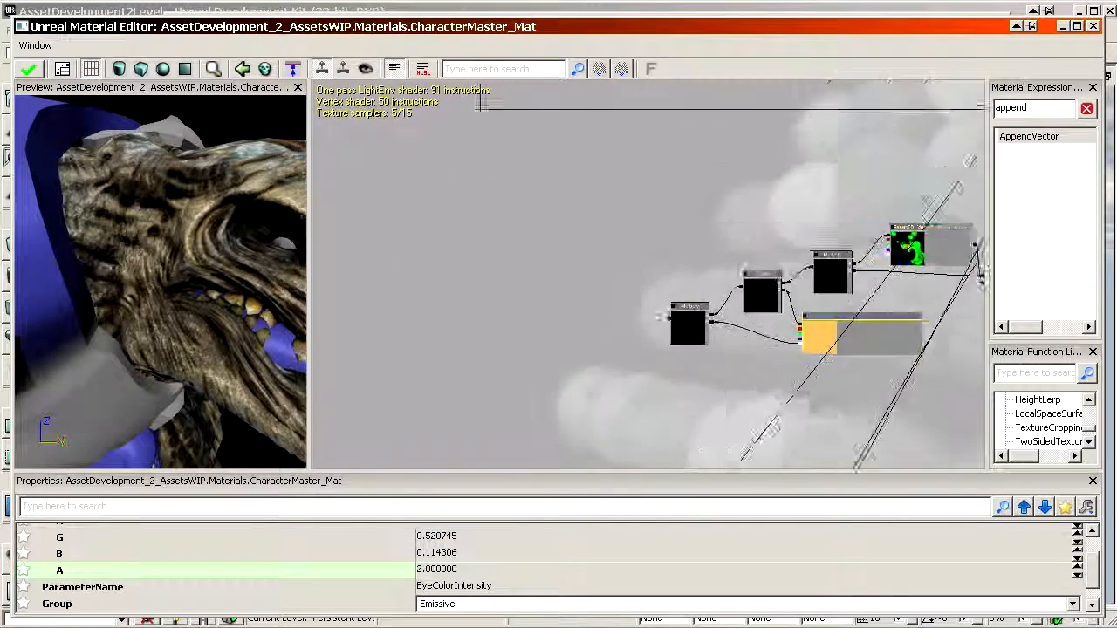
{"action": "scroll", "coordinate": [668, 329], "scroll_direction": "down", "scroll_amount": 1}
{"action": "scroll", "coordinate": [669, 329], "scroll_direction": "up", "scroll_amount": 3}
{"action": "scroll", "coordinate": [539, 339], "scroll_direction": "up", "scroll_amount": 4}
{"action": "left_click_drag", "start_coordinate": [838, 357], "coordinate": [428, 222]}
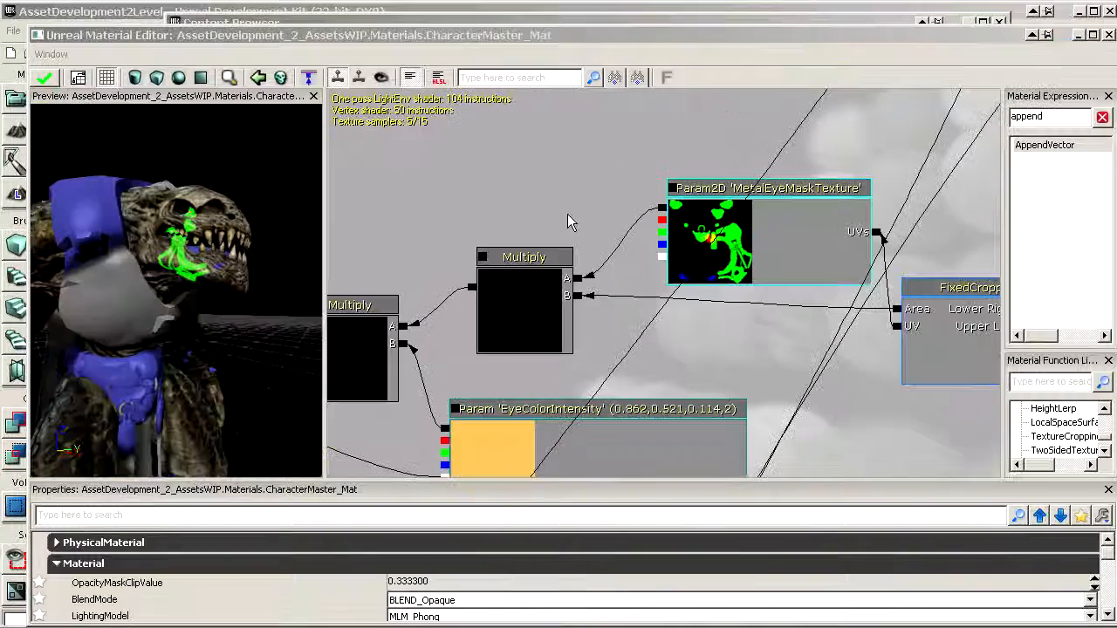
Examine where the MetalEyeMaskTexture emissive lands on the character's head in the preview
{"action": "left_click_drag", "start_coordinate": [567, 213], "coordinate": [523, 248]}
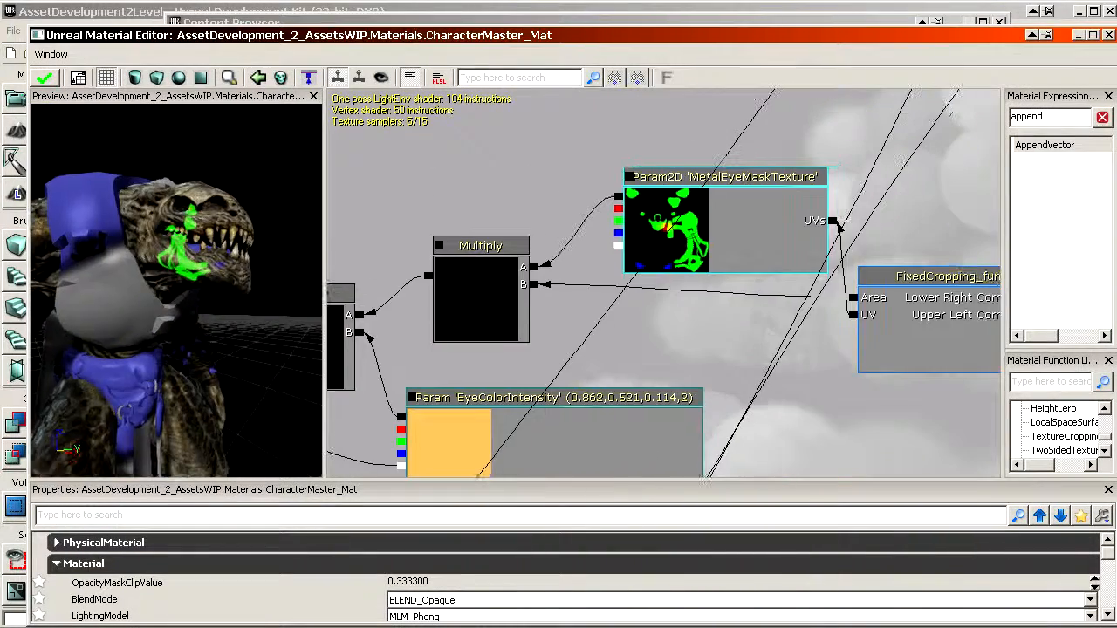
{"action": "right_click_drag", "start_coordinate": [174, 288], "coordinate": [174, 210]}
{"action": "middle_click_drag", "start_coordinate": [175, 209], "coordinate": [131, 157]}
{"action": "right_click_drag", "start_coordinate": [131, 157], "coordinate": [131, 122]}
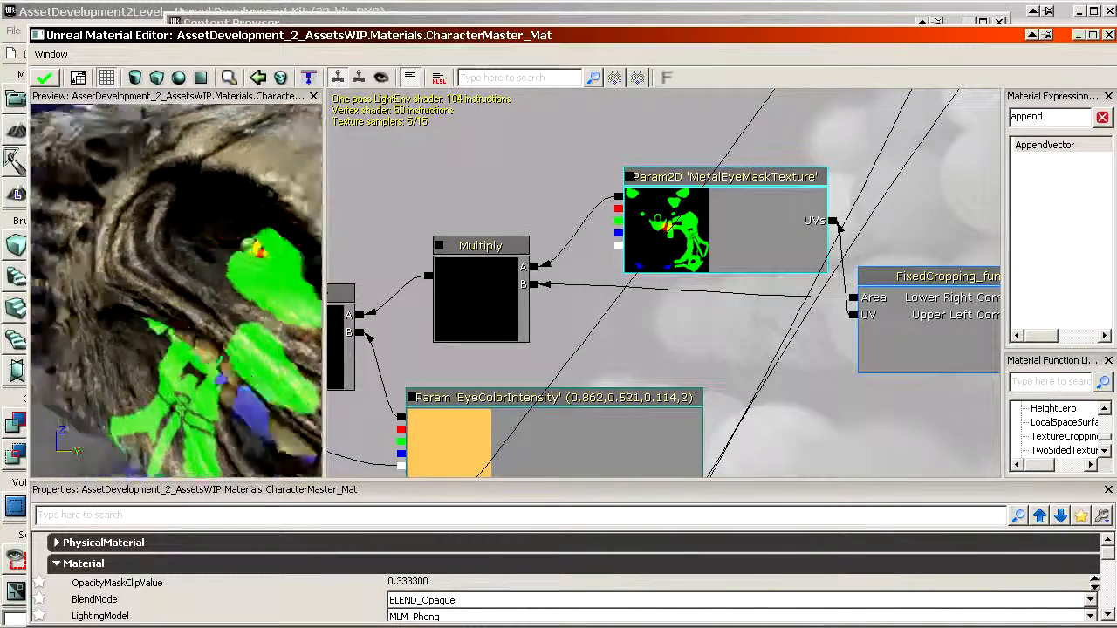
{"action": "right_click_drag", "start_coordinate": [175, 262], "coordinate": [187, 357]}
{"action": "left_click_drag", "start_coordinate": [619, 209], "coordinate": [620, 210]}
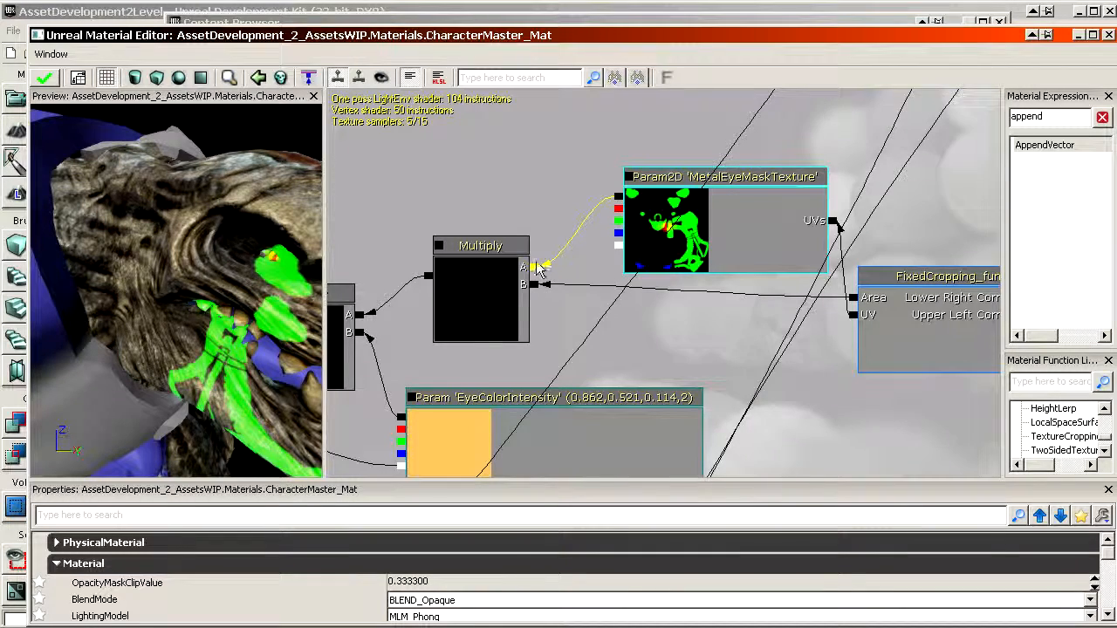
{"action": "left_click_drag", "start_coordinate": [567, 314], "coordinate": [536, 322]}
Duplicate the ReflectionChannel mask parameter and pull the copy away from the reflection network
{"action": "scroll", "coordinate": [541, 315], "scroll_direction": "down", "scroll_amount": 8}
{"action": "scroll", "coordinate": [589, 152], "scroll_direction": "up", "scroll_amount": 8}
{"action": "left_click_drag", "start_coordinate": [589, 153], "coordinate": [549, 286]}
{"action": "left_click", "coordinate": [604, 256]}
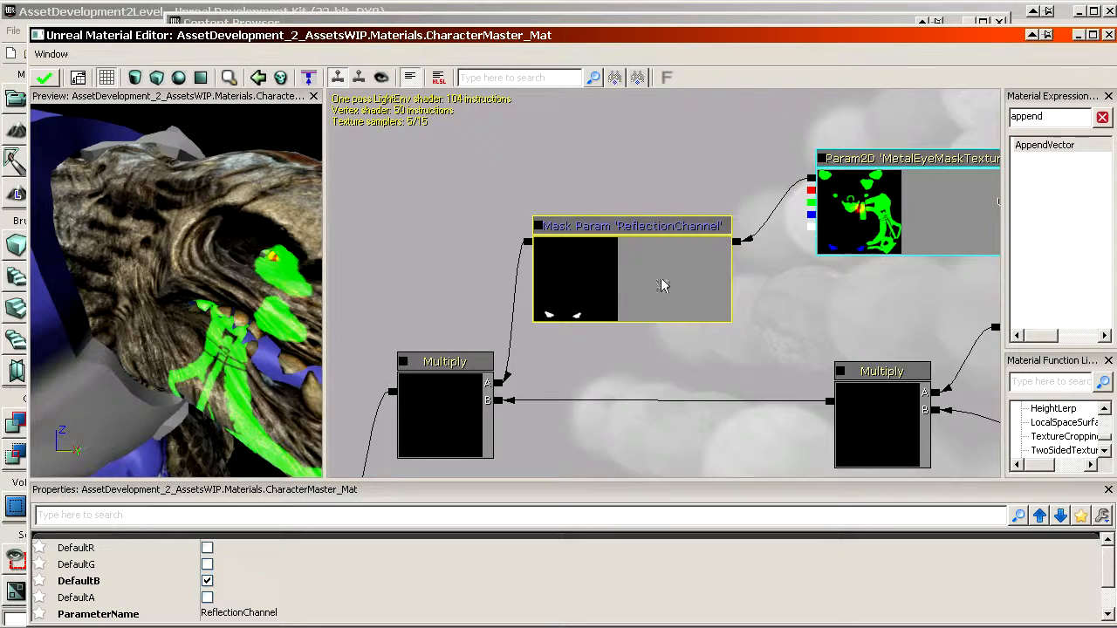
{"action": "key", "text": "ctrl+w"}
{"action": "left_click_drag", "start_coordinate": [650, 269], "coordinate": [722, 474], "text": "ctrl"}
Move the duplicated ReflectionChannel mask parameter into the eye network, between MetalEyeMaskTexture and its first Multiply
{"action": "scroll", "coordinate": [663, 399], "scroll_direction": "down", "scroll_amount": 6}
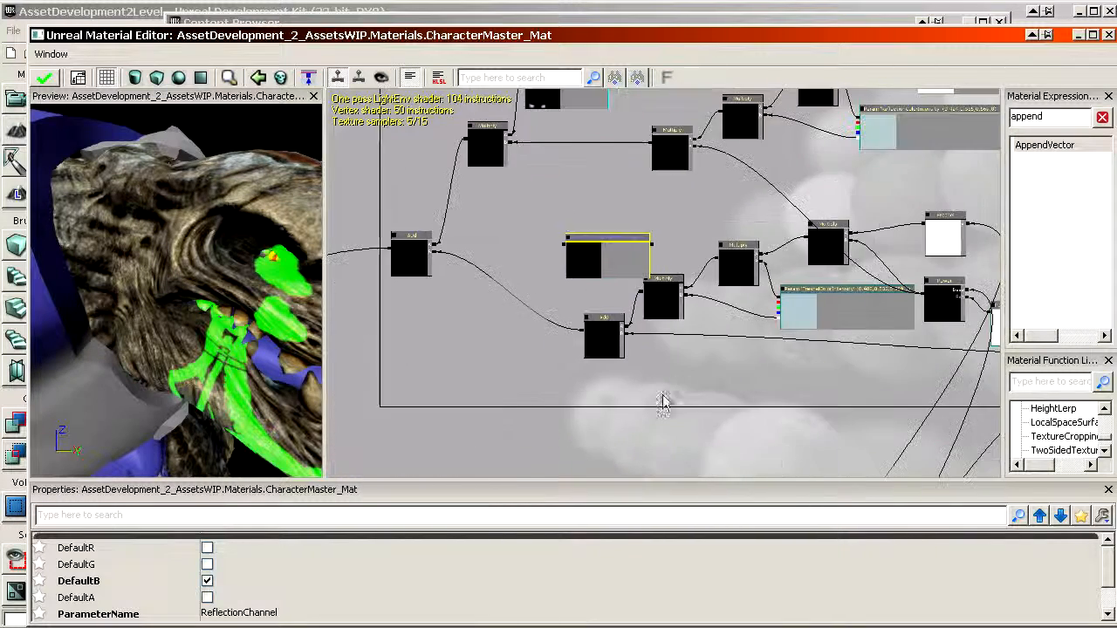
{"action": "left_click_drag", "start_coordinate": [589, 236], "coordinate": [620, 169], "text": "ctrl"}
{"action": "left_click_drag", "start_coordinate": [663, 292], "coordinate": [516, 338]}
{"action": "scroll", "coordinate": [516, 338], "scroll_direction": "up", "scroll_amount": 8}
{"action": "scroll", "coordinate": [698, 240], "scroll_direction": "down", "scroll_amount": 3}
{"action": "left_click_drag", "start_coordinate": [598, 205], "coordinate": [833, 194]}
{"action": "left_click_drag", "start_coordinate": [714, 253], "coordinate": [713, 250], "text": "ctrl+alt"}
{"action": "left_click_drag", "start_coordinate": [660, 246], "coordinate": [580, 270], "text": "ctrl"}
{"action": "left_click_drag", "start_coordinate": [670, 302], "coordinate": [580, 372]}
{"action": "scroll", "coordinate": [580, 373], "scroll_direction": "up", "scroll_amount": 4}
{"action": "left_click", "coordinate": [644, 129]}
{"action": "left_click_drag", "start_coordinate": [656, 119], "coordinate": [604, 210], "text": "ctrl"}
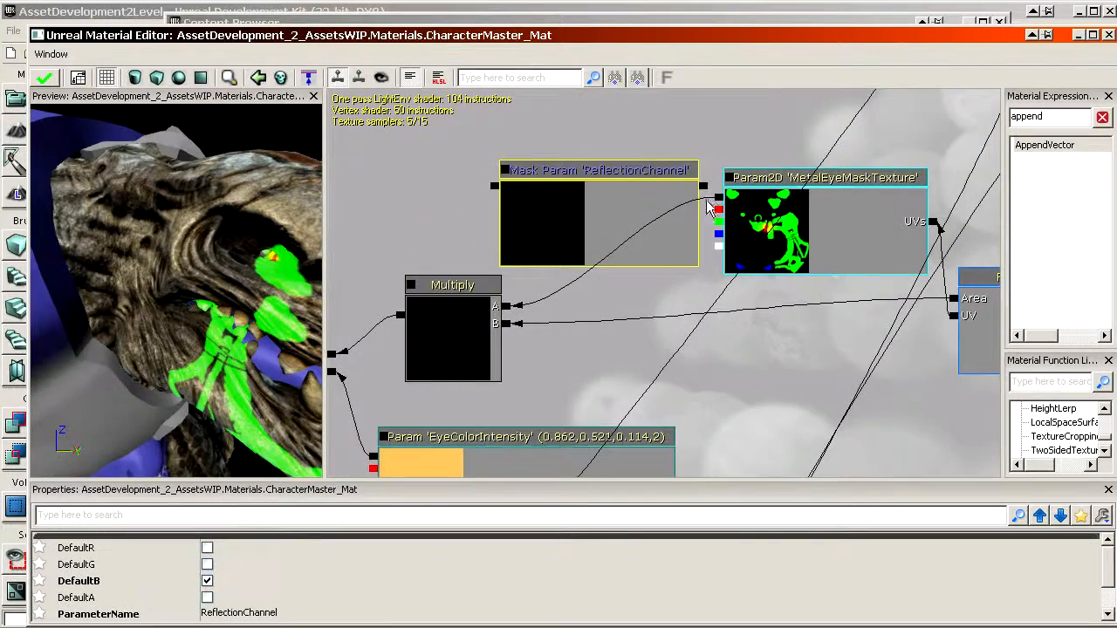
Route MetalEyeMaskTexture's RGB output through the duplicated mask parameter into the Multiply's A input and tidy the nodes
{"action": "left_click_drag", "start_coordinate": [718, 198], "coordinate": [697, 188]}
{"action": "left_click_drag", "start_coordinate": [494, 186], "coordinate": [506, 305]}
{"action": "left_click_drag", "start_coordinate": [496, 196], "coordinate": [495, 190]}
{"action": "left_click_drag", "start_coordinate": [471, 318], "coordinate": [443, 317], "text": "ctrl"}
{"action": "left_click_drag", "start_coordinate": [588, 224], "coordinate": [576, 249], "text": "ctrl"}
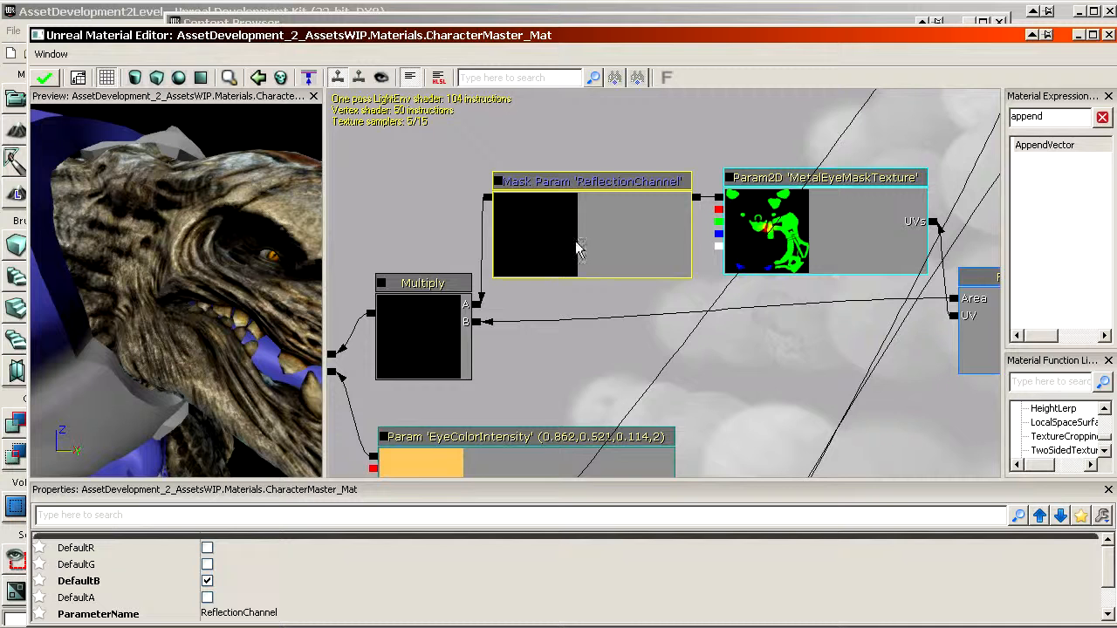
Switch the duplicated mask parameter's default channel from blue to red
{"action": "left_click", "coordinate": [225, 582]}
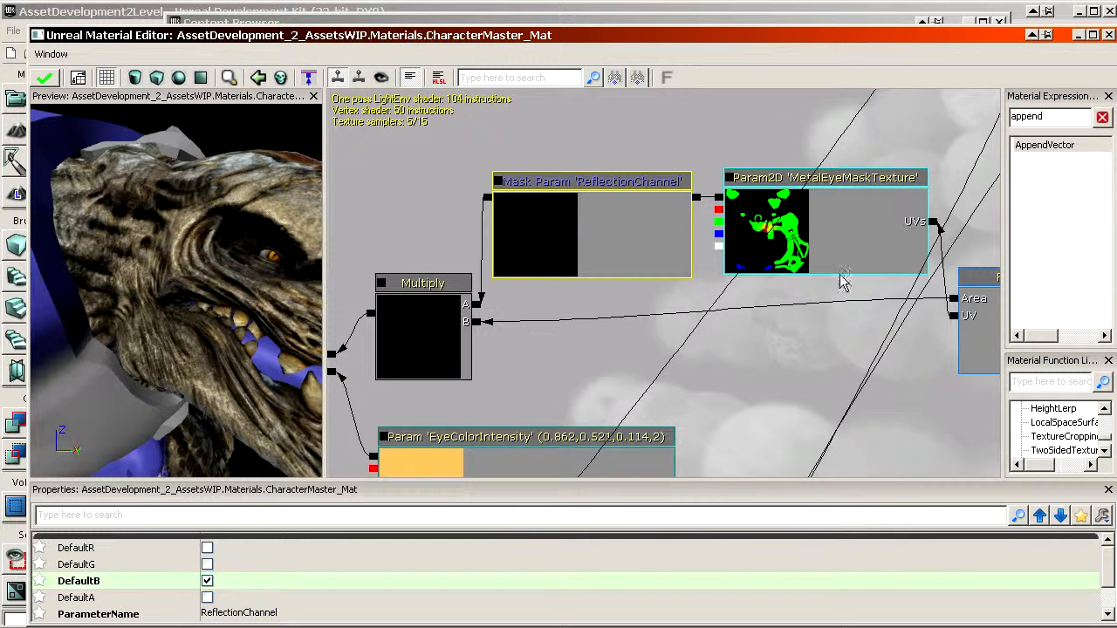
{"action": "left_click_drag", "start_coordinate": [838, 279], "coordinate": [845, 274]}
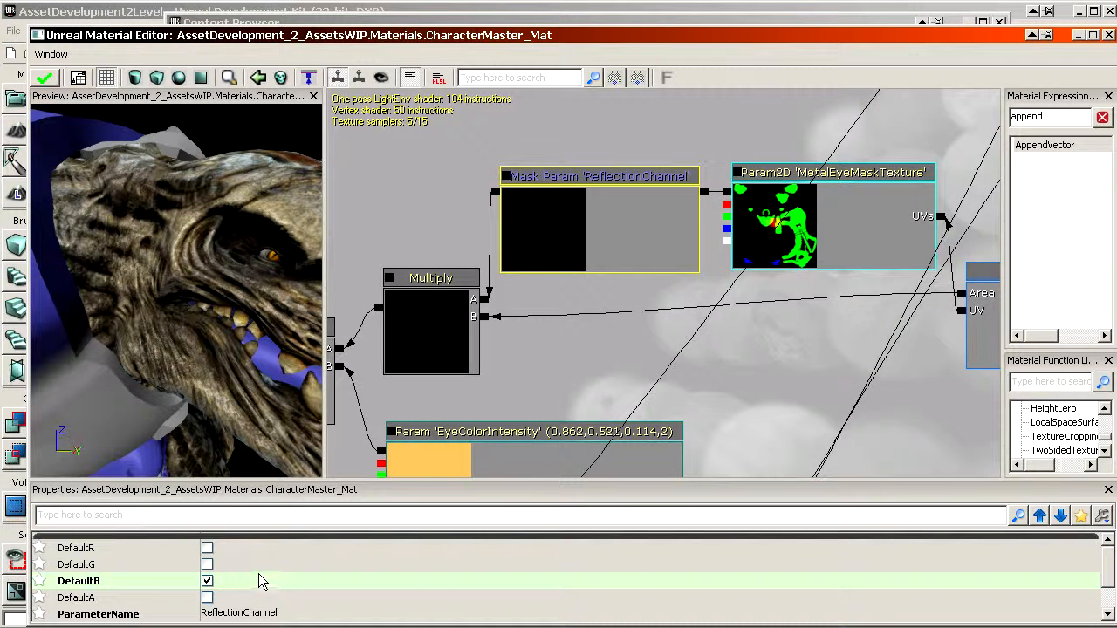
{"action": "left_click", "coordinate": [208, 548]}
{"action": "left_click", "coordinate": [208, 582]}
Rename the mask parameter EyeChannel and assign it to the Emissive group
{"action": "left_click", "coordinate": [236, 613]}
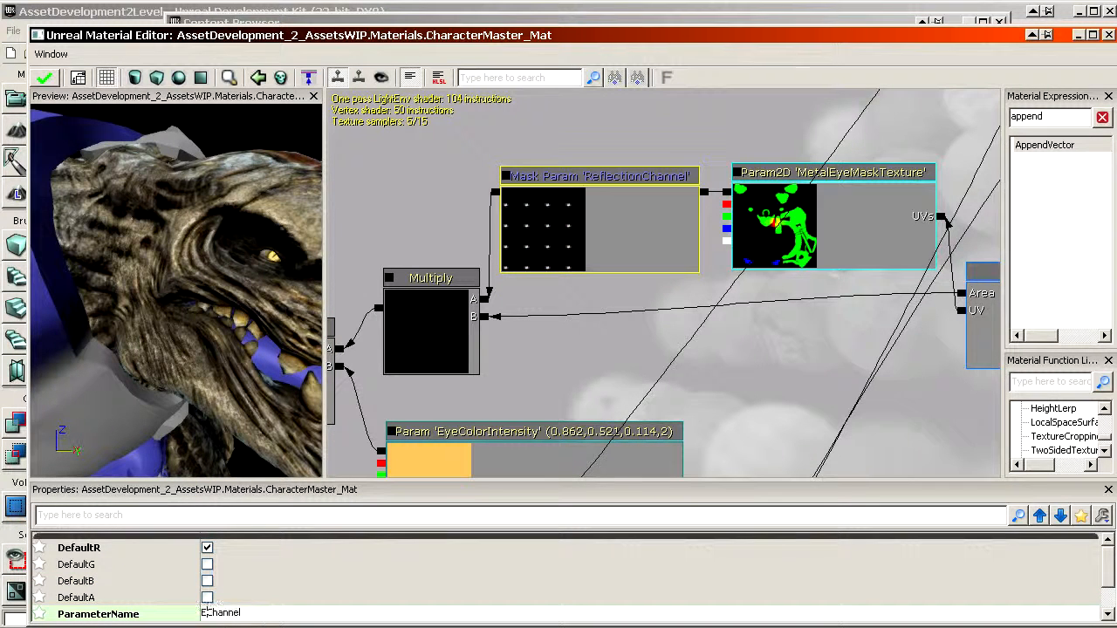
{"action": "key", "text": "Return"}
{"action": "scroll", "coordinate": [323, 561], "scroll_direction": "down", "scroll_amount": 1}
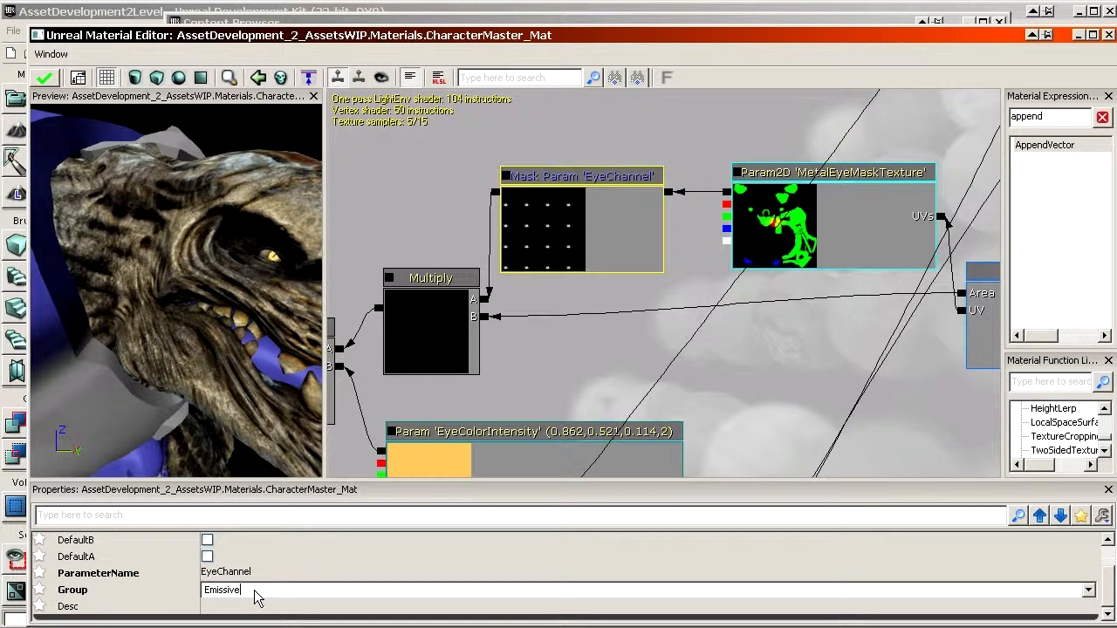
Inspect the eye from the dark side and test EyeColorIntensity's alpha at 10 and 0 before restoring it to 2
{"action": "left_click_drag", "start_coordinate": [208, 306], "coordinate": [249, 312]}
{"action": "mouse_move", "coordinate": [199, 345]}
{"action": "left_mouse_down"}
{"action": "mouse_move", "coordinate": [147, 343]}
{"action": "mouse_move", "coordinate": [179, 344]}
{"action": "left_mouse_up"}
{"action": "right_click_drag", "start_coordinate": [156, 337], "coordinate": [155, 284]}
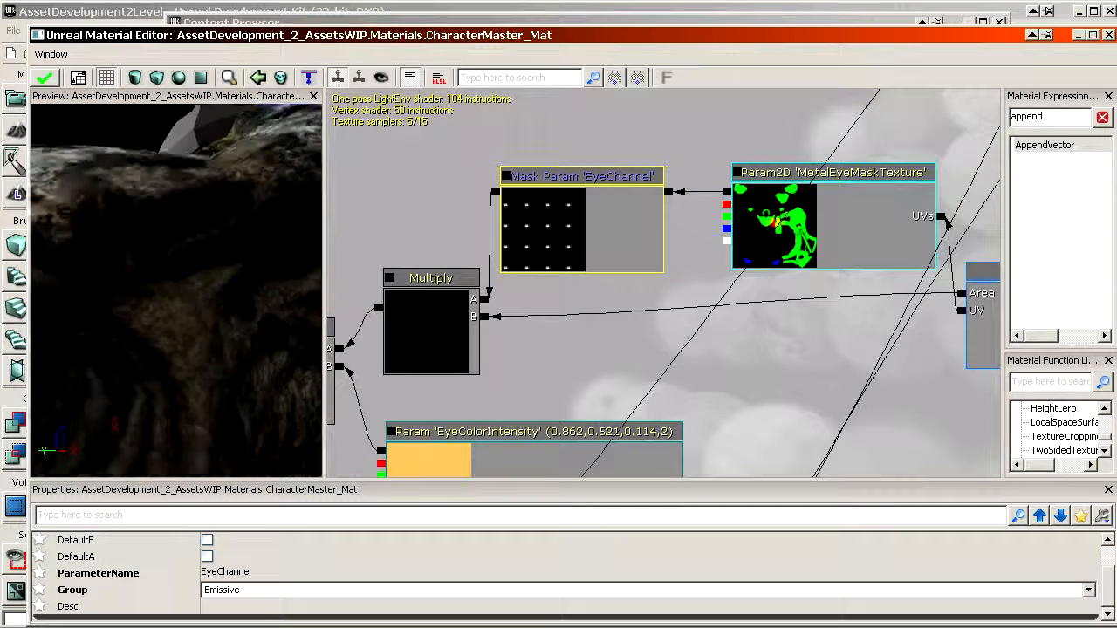
{"action": "left_click_drag", "start_coordinate": [155, 337], "coordinate": [181, 342]}
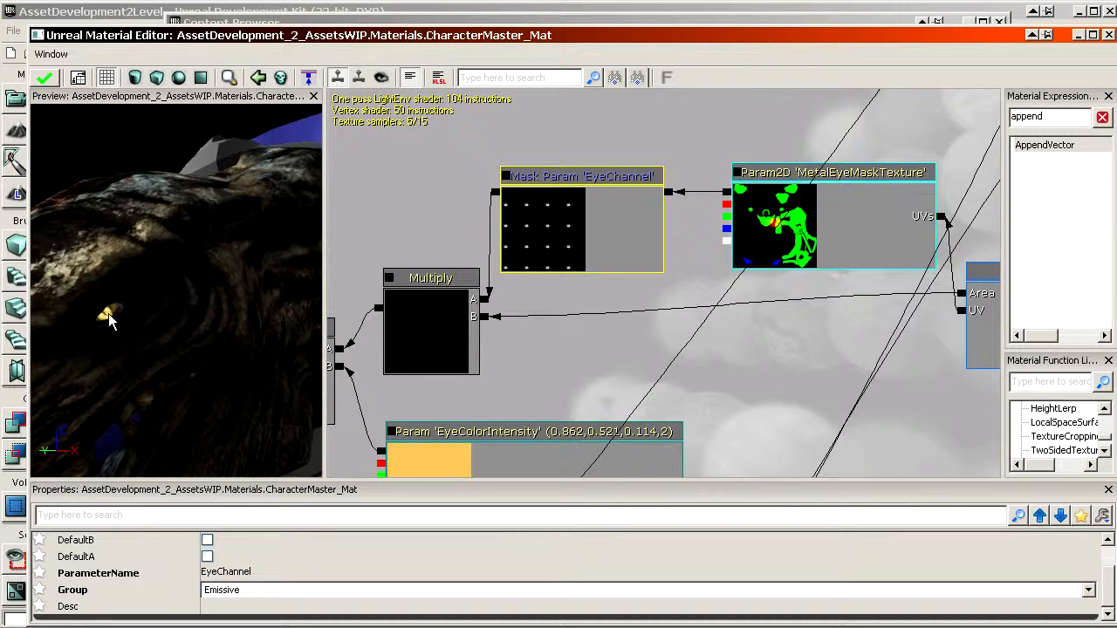
{"action": "left_click_drag", "start_coordinate": [109, 313], "coordinate": [119, 315]}
{"action": "left_click_drag", "start_coordinate": [598, 360], "coordinate": [755, 236]}
{"action": "left_click", "coordinate": [598, 360]}
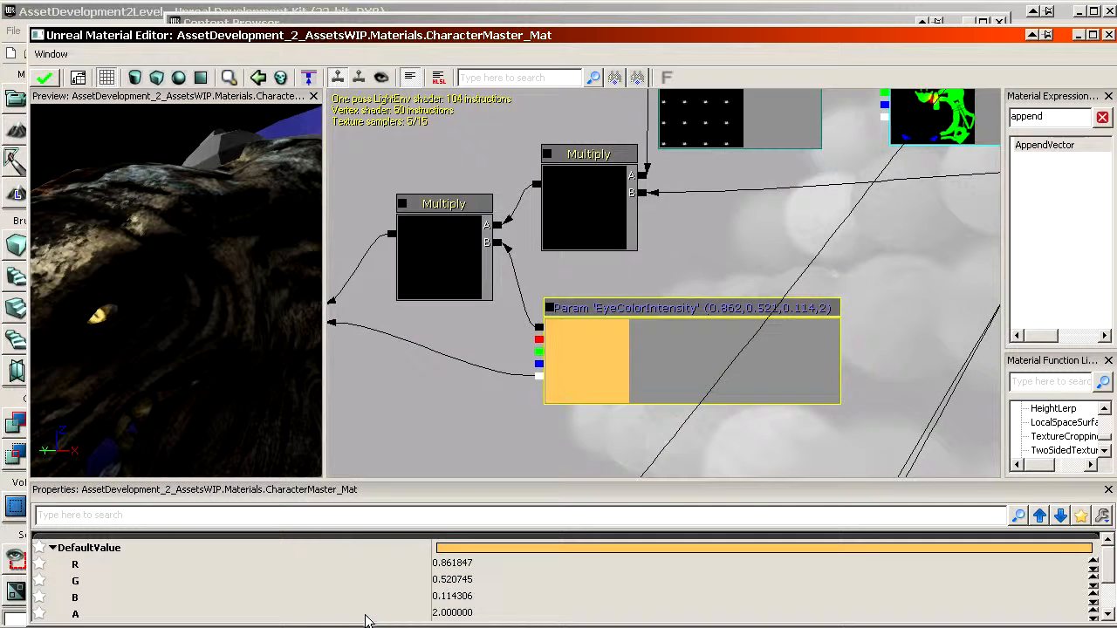
{"action": "left_click", "coordinate": [492, 600]}
{"action": "scroll", "coordinate": [495, 610], "scroll_direction": "down", "scroll_amount": 2}
{"action": "left_click", "coordinate": [473, 581]}
{"action": "type", "text": "10"}
{"action": "key", "text": "Return"}
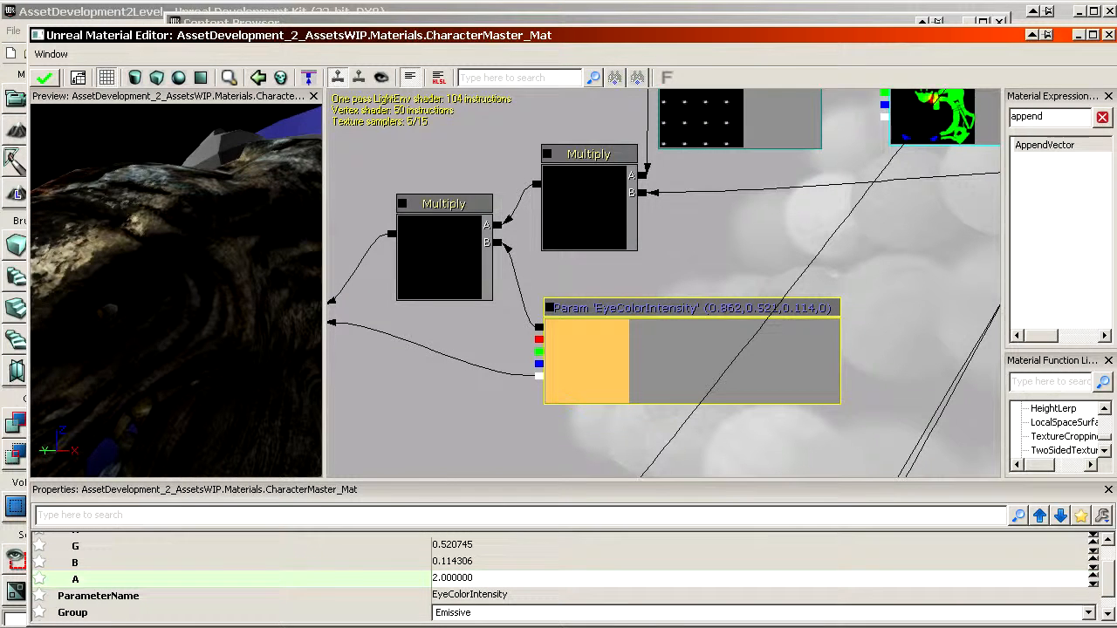
Add a Sine expression and a Time expression in the empty graph area below the EyeColorIntensity parameter
{"action": "left_click_drag", "start_coordinate": [180, 262], "coordinate": [245, 265]}
{"action": "mouse_move", "coordinate": [177, 296]}
{"action": "left_mouse_down"}
{"action": "mouse_move", "coordinate": [131, 301]}
{"action": "mouse_move", "coordinate": [170, 298]}
{"action": "left_mouse_up"}
{"action": "scroll", "coordinate": [176, 289], "scroll_direction": "down", "scroll_amount": 2}
{"action": "scroll", "coordinate": [663, 284], "scroll_direction": "down", "scroll_amount": 8}
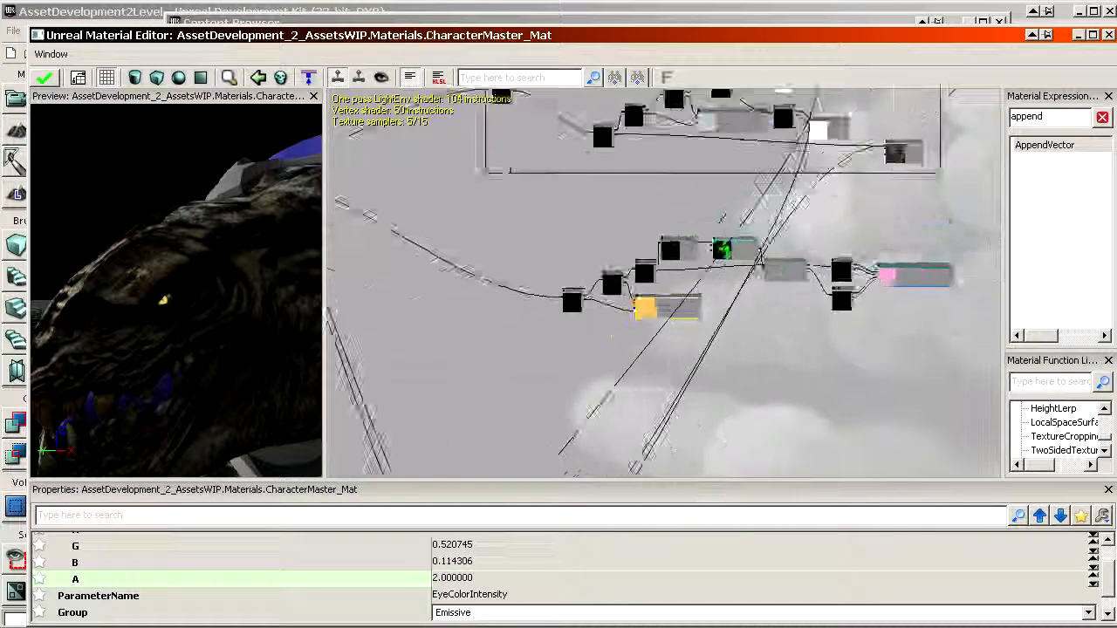
{"action": "scroll", "coordinate": [663, 283], "scroll_direction": "up", "scroll_amount": 2}
{"action": "scroll", "coordinate": [596, 345], "scroll_direction": "up", "scroll_amount": 4}
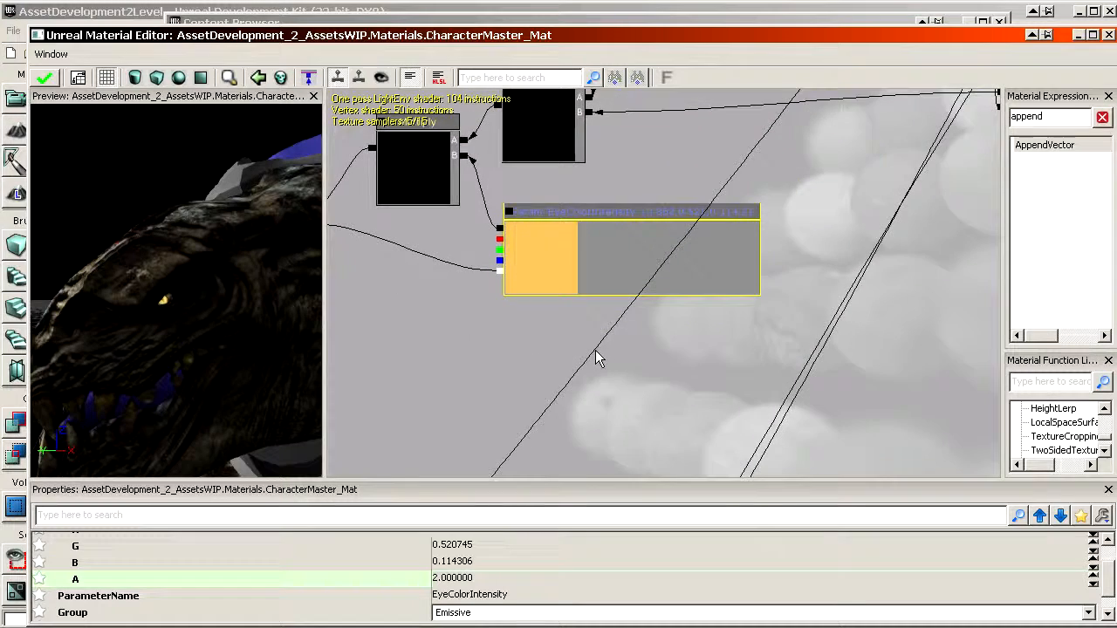
{"action": "left_click_drag", "start_coordinate": [595, 330], "coordinate": [522, 215]}
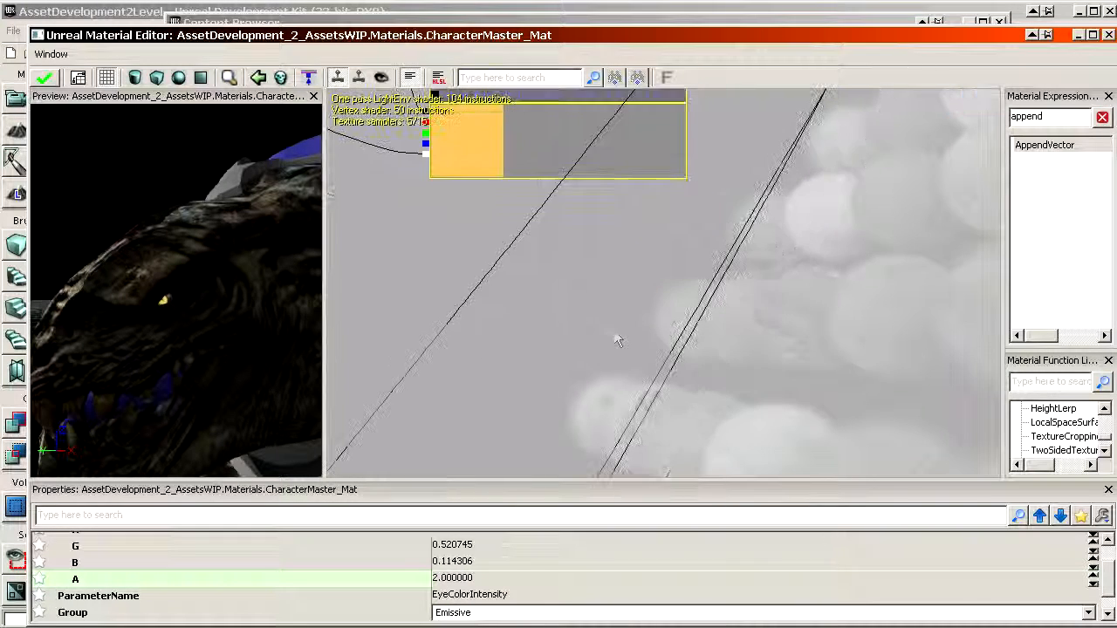
{"action": "type", "text": "sine"}
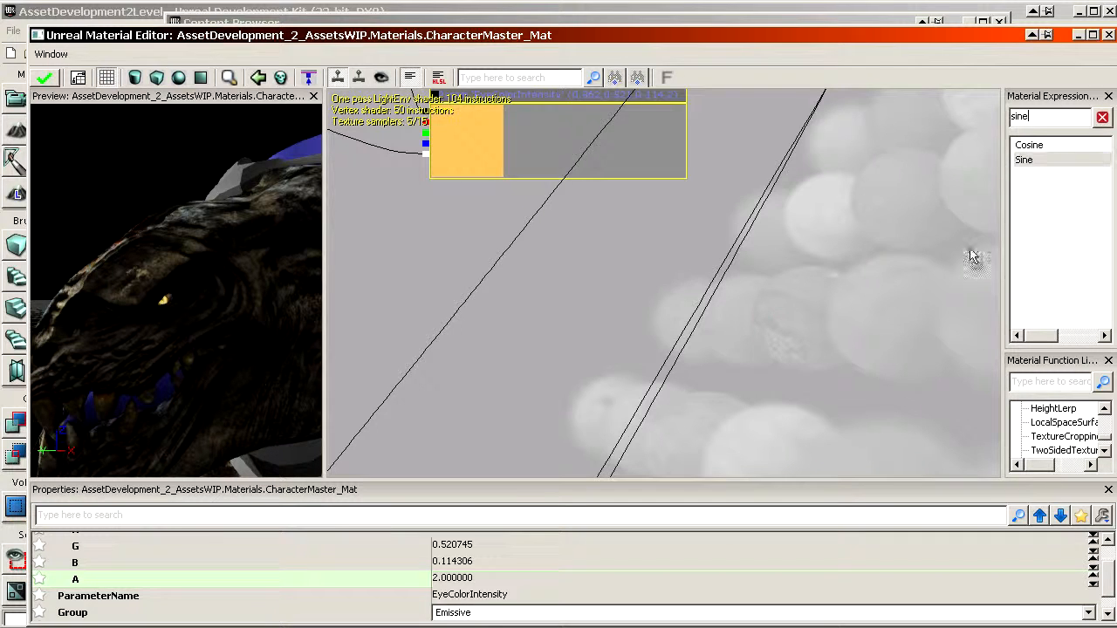
{"action": "left_click_drag", "start_coordinate": [973, 256], "coordinate": [766, 338]}
{"action": "type", "text": "time"}
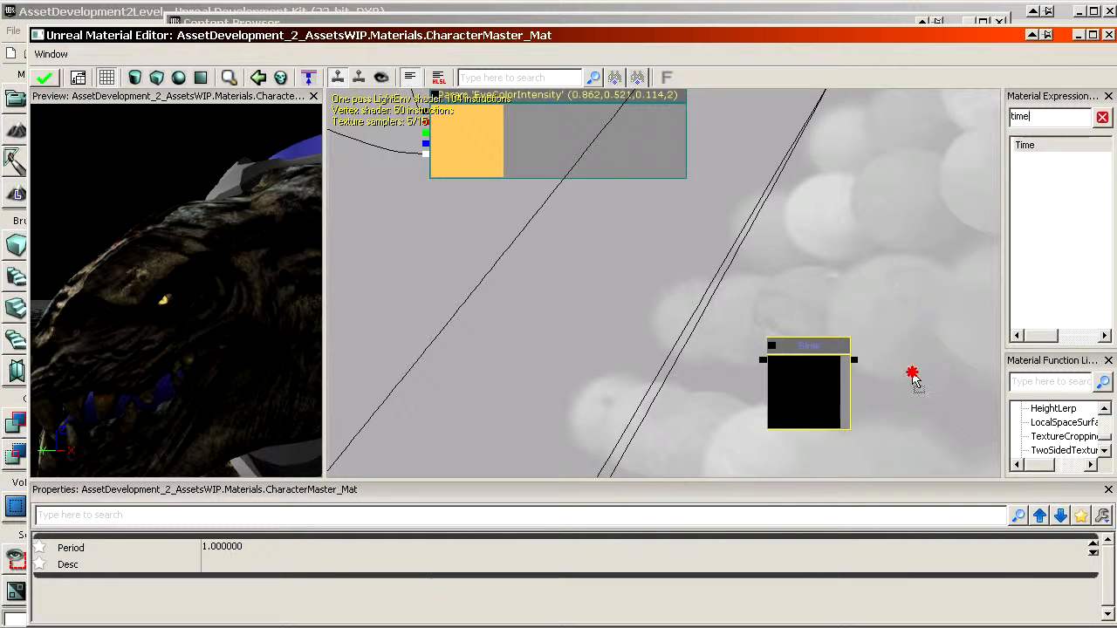
{"action": "left_click_drag", "start_coordinate": [843, 323], "coordinate": [820, 367]}
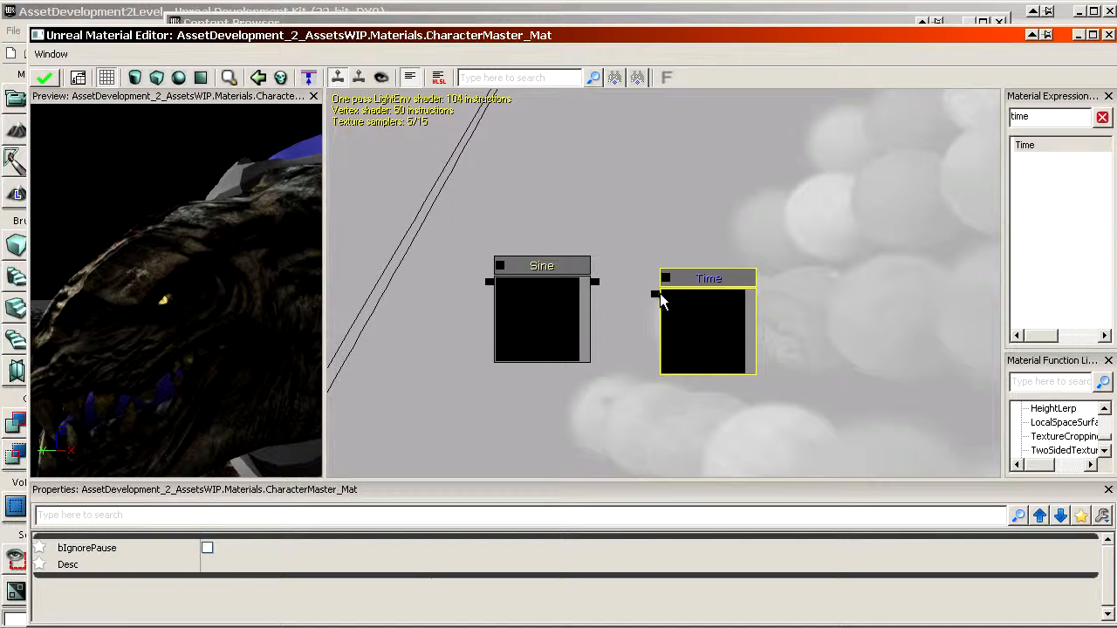
Preview the Time node on the mesh
{"action": "left_click_drag", "start_coordinate": [660, 295], "coordinate": [595, 284]}
{"action": "right_click", "coordinate": [702, 321]}
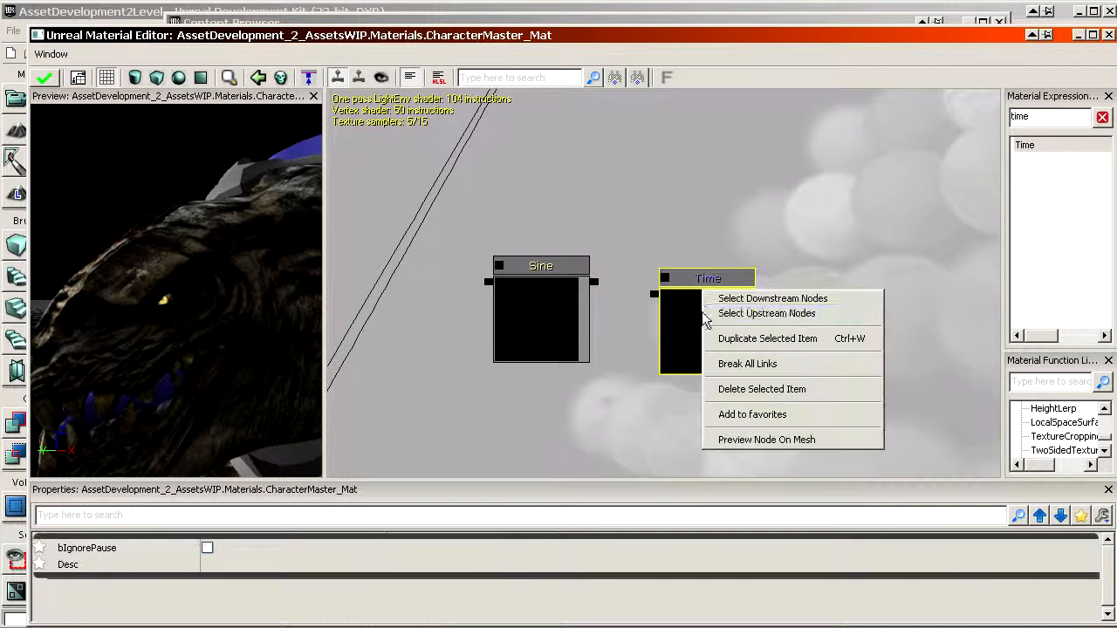
{"action": "left_click", "coordinate": [759, 440]}
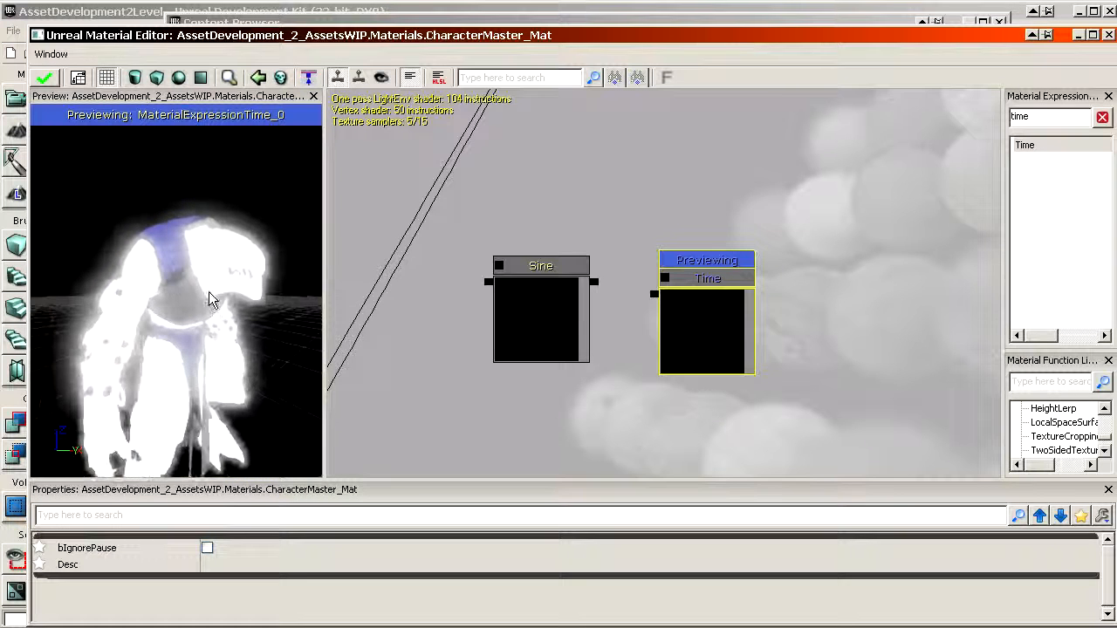
Connect Time's output to Sine's input and preview the Sine node on the mesh
{"action": "left_click_drag", "start_coordinate": [646, 298], "coordinate": [596, 284]}
{"action": "right_click", "coordinate": [533, 303]}
{"action": "left_click", "coordinate": [592, 429]}
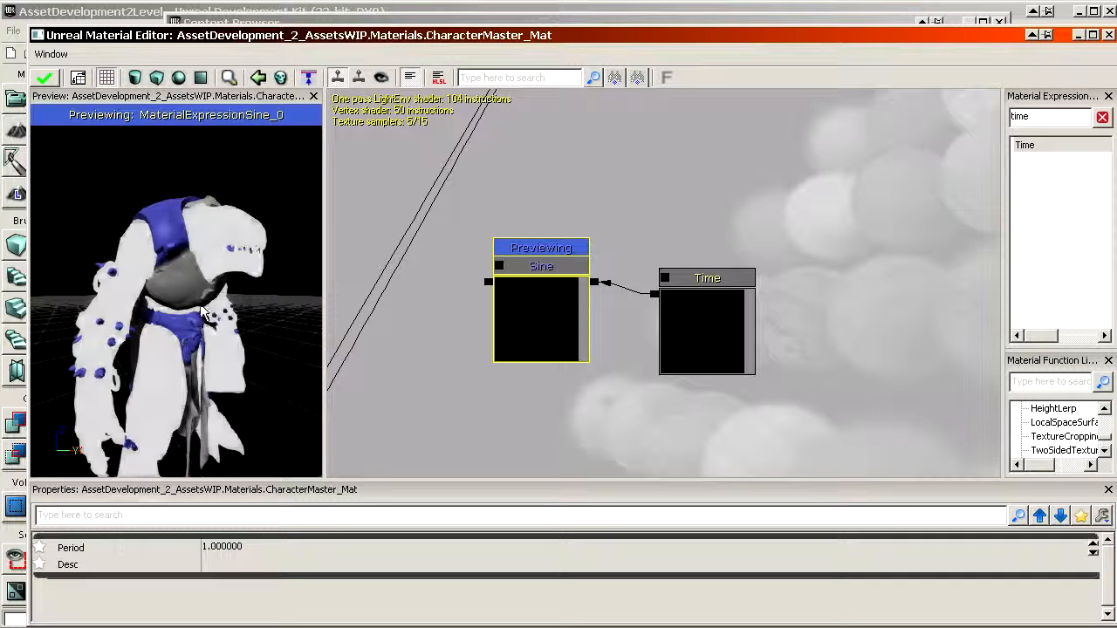
{"action": "left_click_drag", "start_coordinate": [185, 309], "coordinate": [202, 333]}
Select the Sine and Time nodes together and shift them slightly within the graph
{"action": "scroll", "coordinate": [576, 210], "scroll_direction": "down", "scroll_amount": 3}
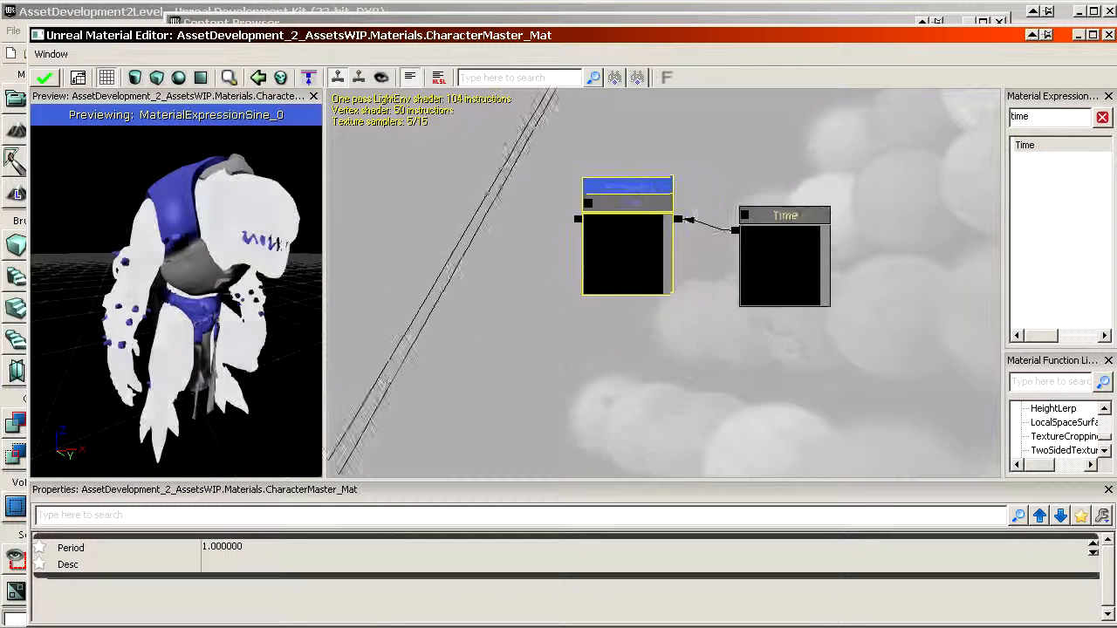
{"action": "left_click", "coordinate": [708, 336], "text": "ctrl"}
{"action": "left_click", "coordinate": [603, 308], "text": "ctrl"}
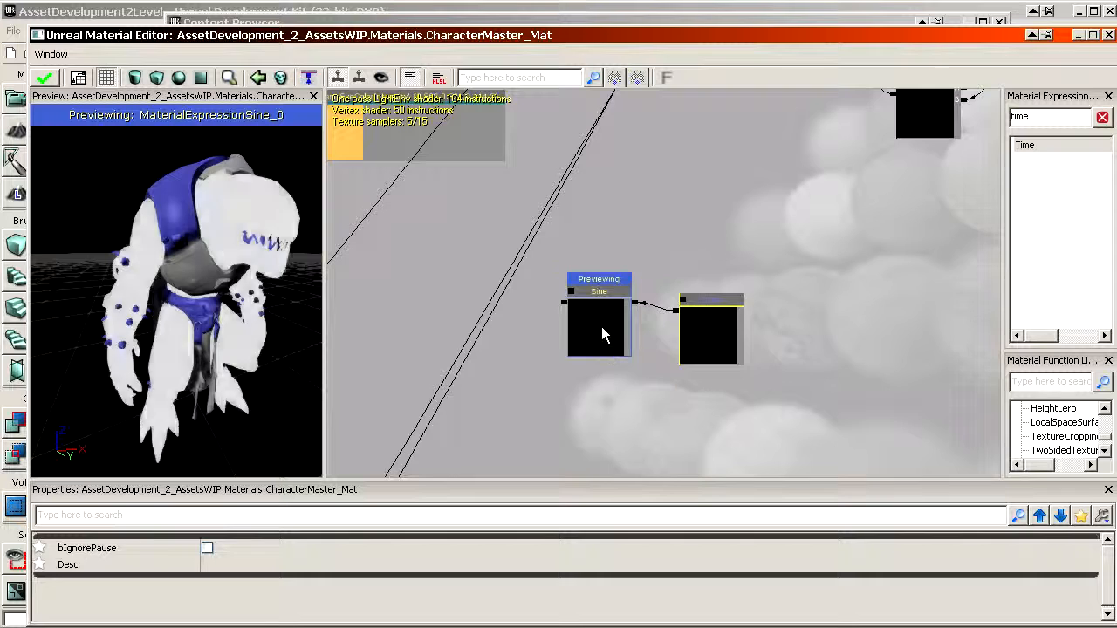
{"action": "left_click", "coordinate": [601, 326], "text": "ctrl"}
{"action": "left_click_drag", "start_coordinate": [576, 325], "coordinate": [613, 341], "text": "ctrl"}
{"action": "scroll", "coordinate": [613, 346], "scroll_direction": "up", "scroll_amount": 2}
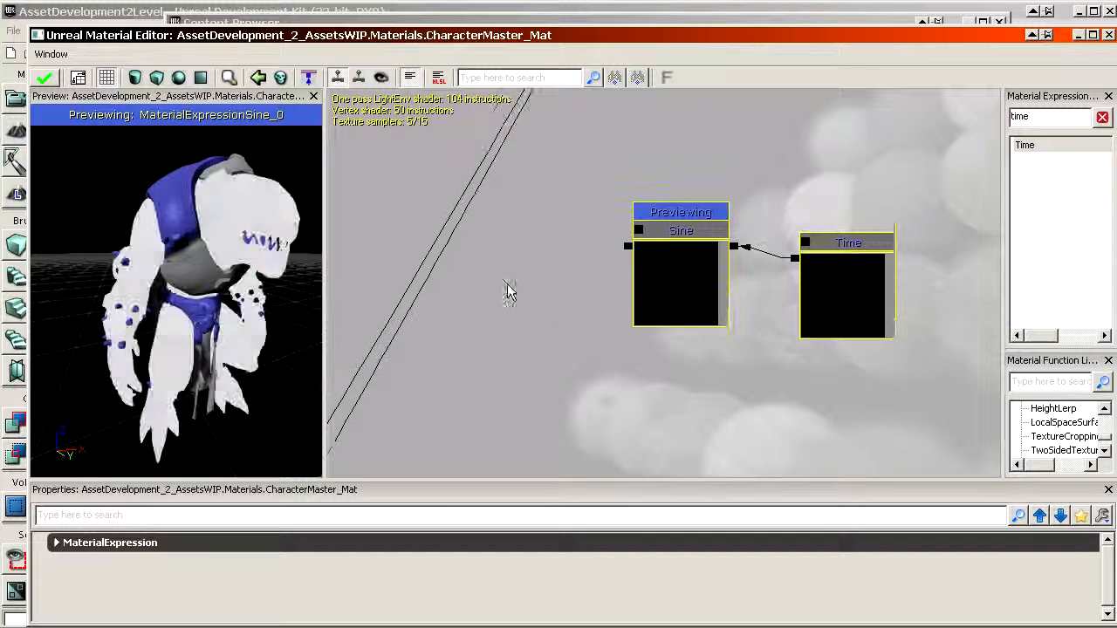
{"action": "left_click_drag", "start_coordinate": [222, 261], "coordinate": [222, 265]}
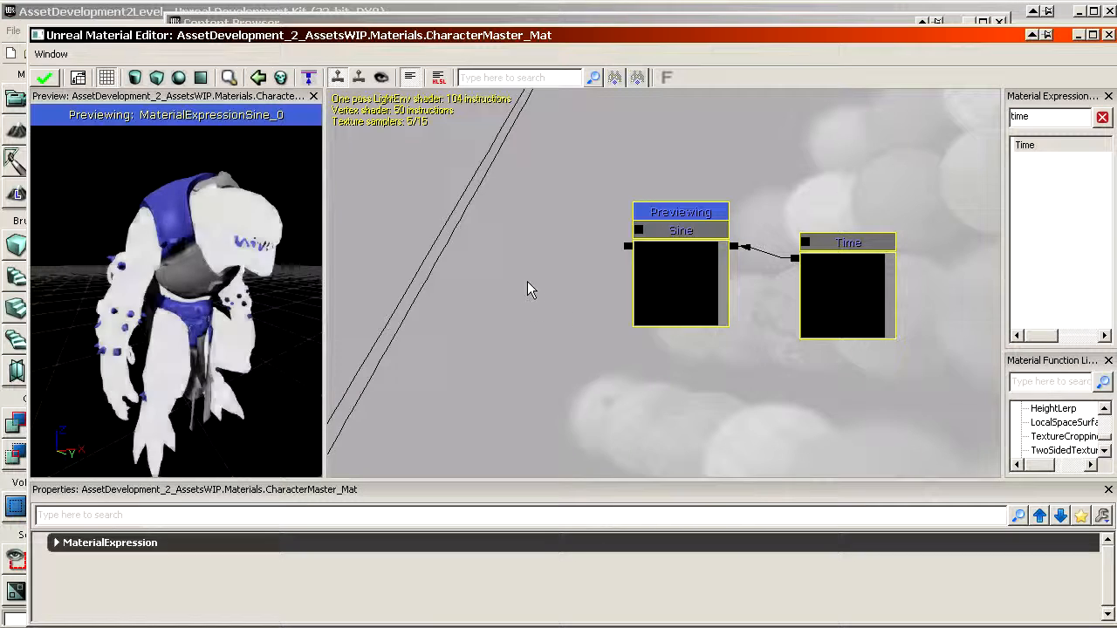
Create an Add node beside Sine and connect Sine's output to its A input
{"action": "left_click", "coordinate": [518, 253]}
{"action": "left_click", "coordinate": [479, 252]}
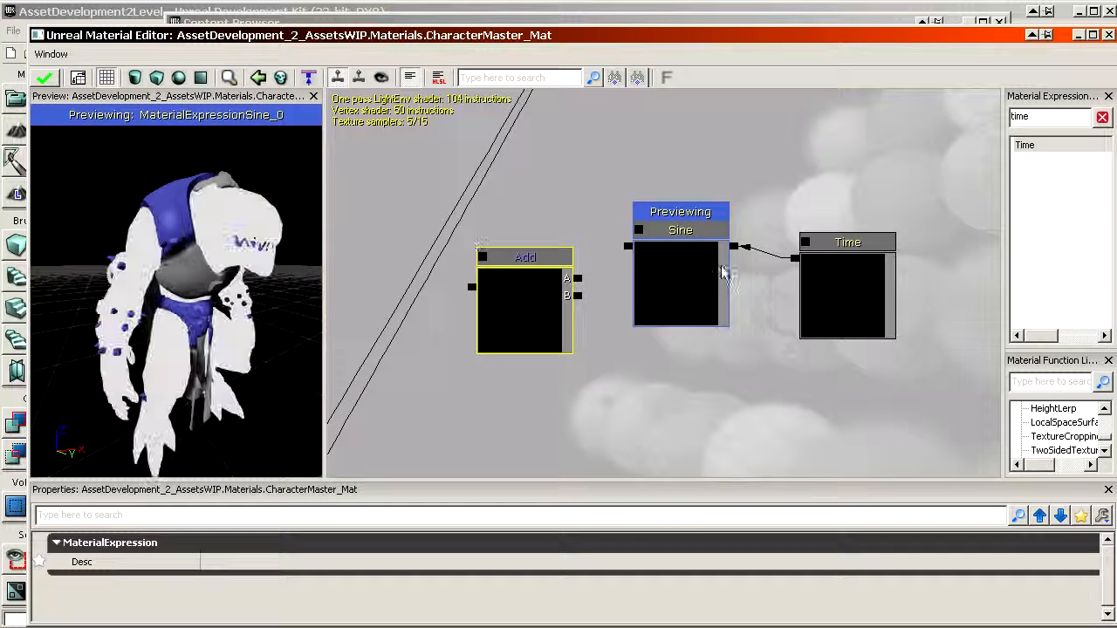
{"action": "left_click_drag", "start_coordinate": [577, 277], "coordinate": [632, 275]}
Create a Constant node below Sine and connect it to the Add node's B input
{"action": "key", "text": "1"}
{"action": "left_click", "coordinate": [630, 351]}
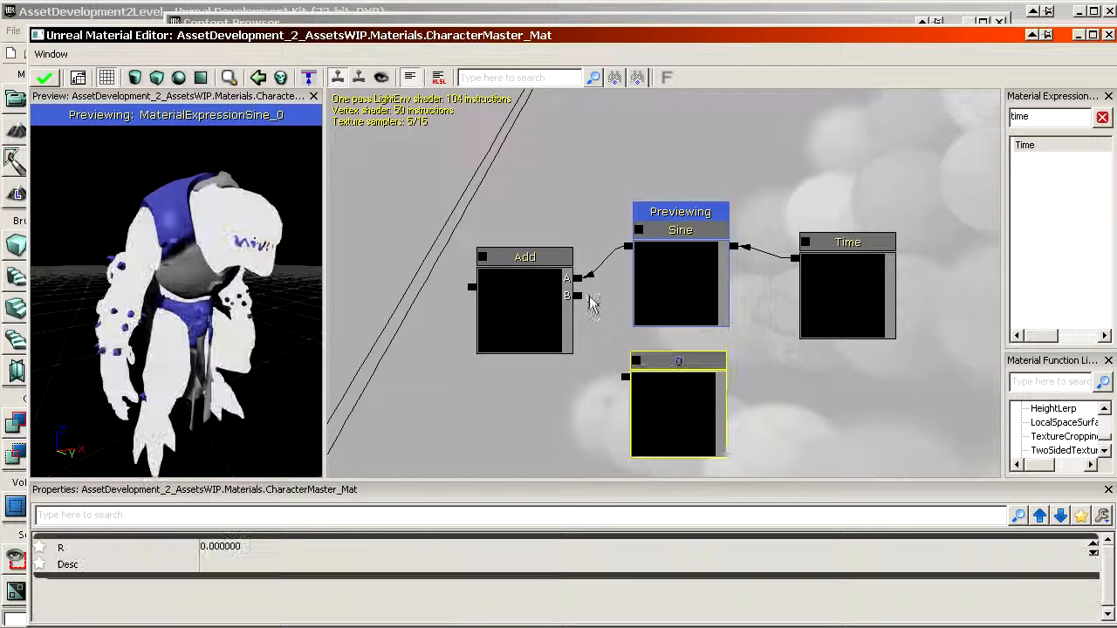
{"action": "mouse_move", "coordinate": [578, 302]}
{"action": "left_mouse_down"}
{"action": "mouse_move", "coordinate": [628, 412]}
{"action": "mouse_move", "coordinate": [584, 321]}
{"action": "left_mouse_up"}
{"action": "left_click_drag", "start_coordinate": [570, 280], "coordinate": [618, 358]}
Connect the Constant node to Add's B input and set the Constant's R value to -0.99
{"action": "left_click", "coordinate": [663, 392]}
{"action": "left_click", "coordinate": [464, 547]}
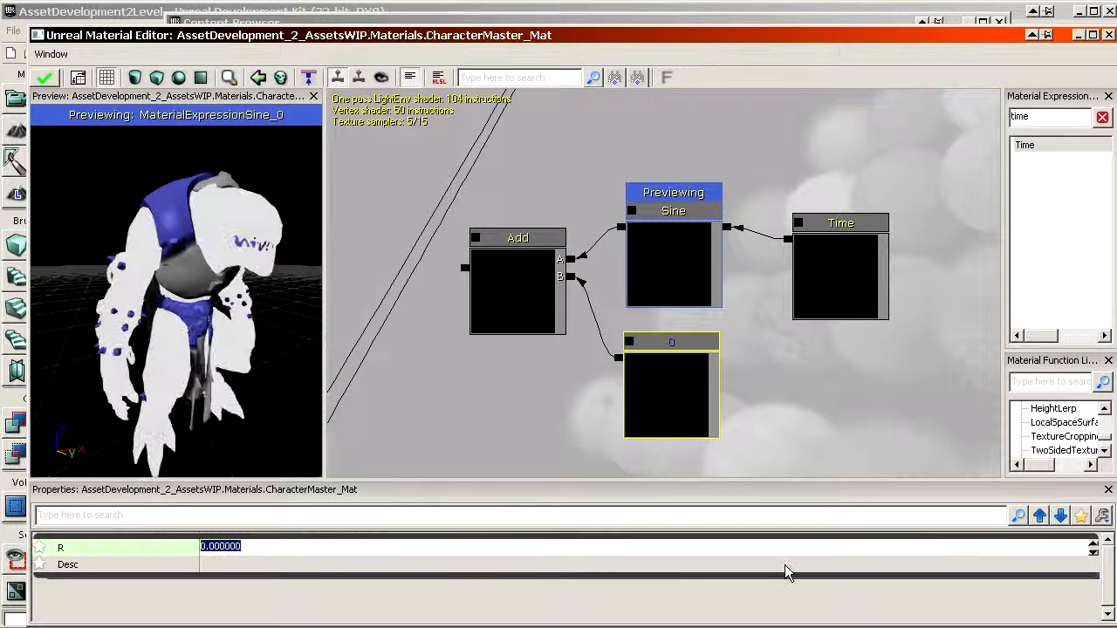
{"action": "type", "text": "-0"}
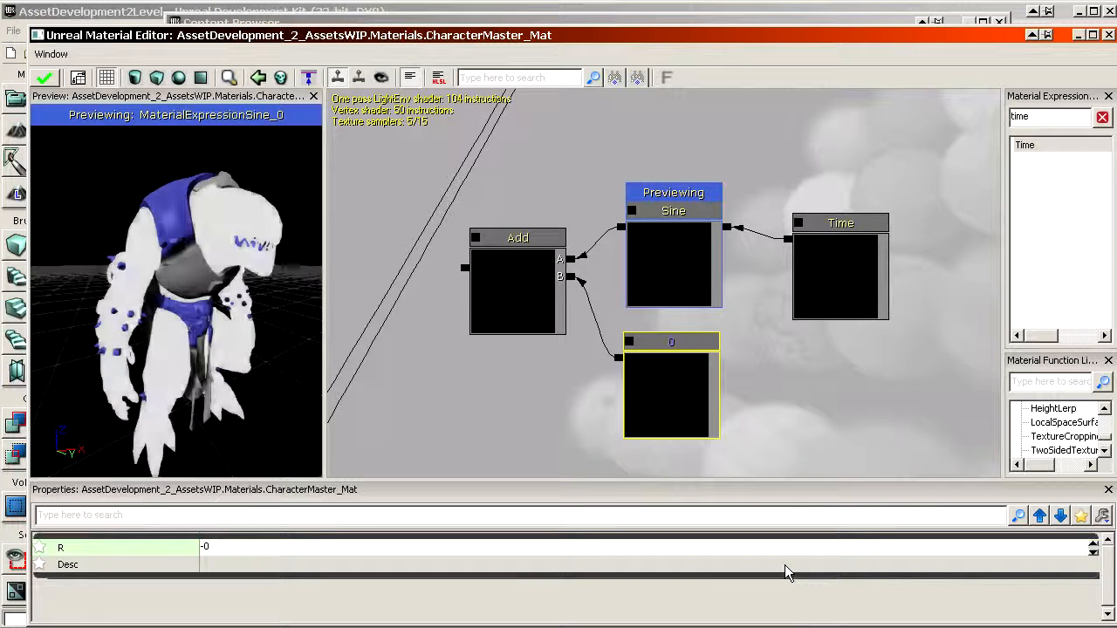
{"action": "type", "text": ".99"}
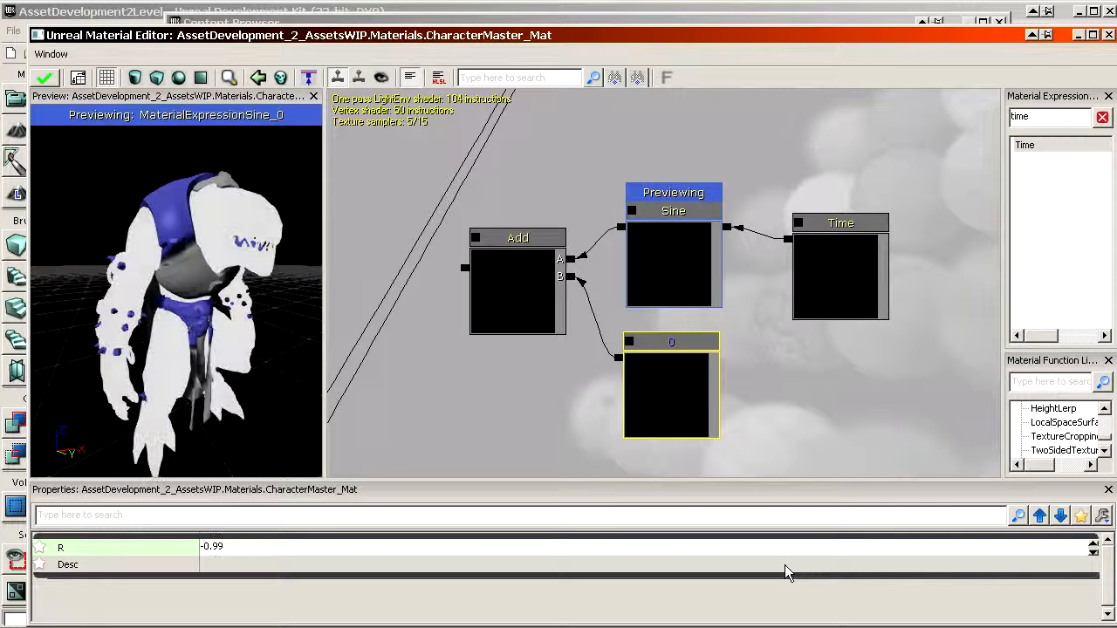
{"action": "key", "text": "Return"}
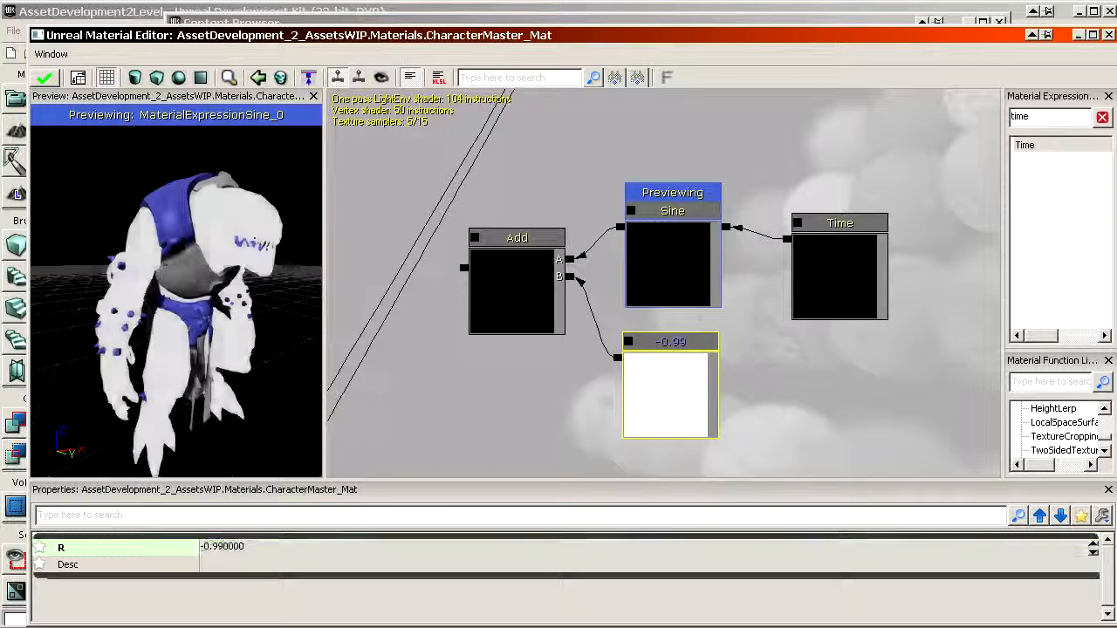
Preview the Add node on the mesh
{"action": "left_click_drag", "start_coordinate": [757, 267], "coordinate": [731, 260]}
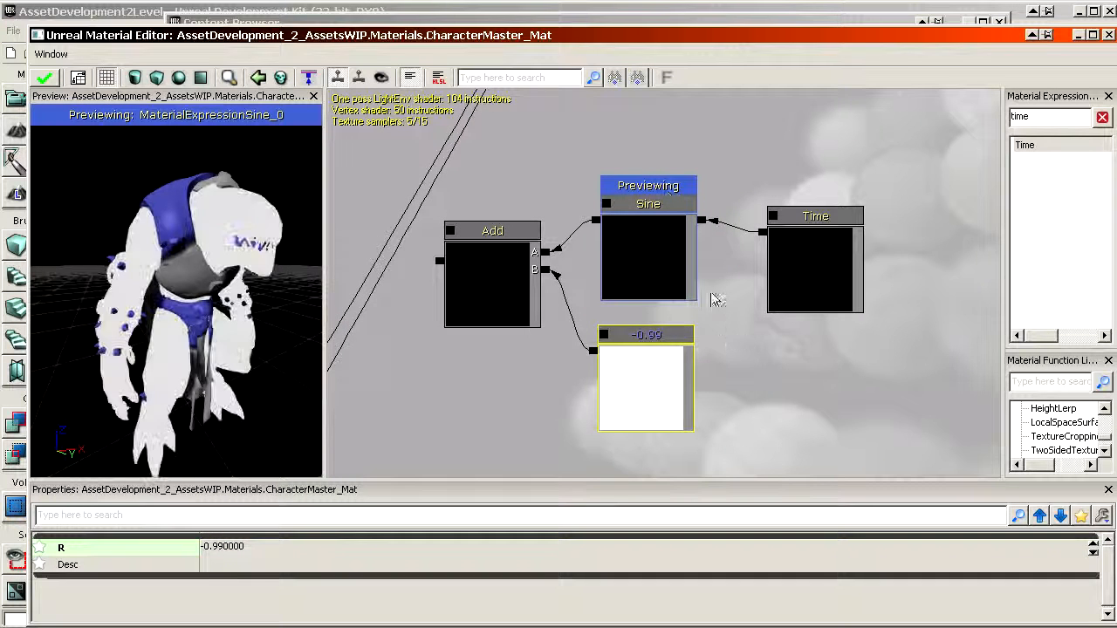
{"action": "right_click", "coordinate": [667, 264]}
{"action": "left_click", "coordinate": [498, 274]}
{"action": "right_click", "coordinate": [499, 245]}
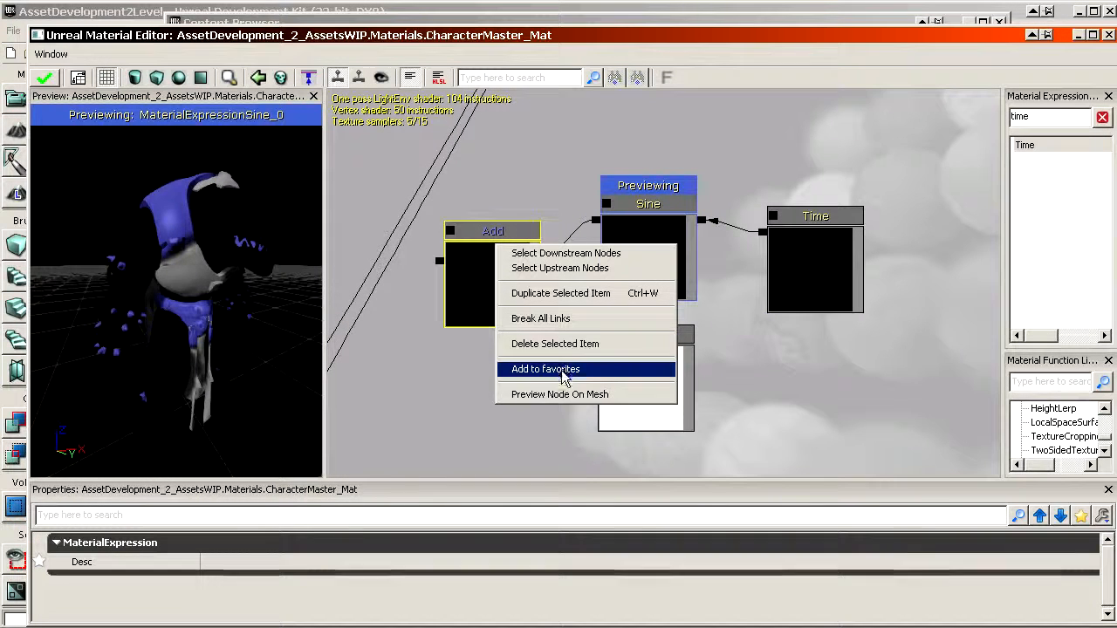
{"action": "left_click", "coordinate": [543, 462]}
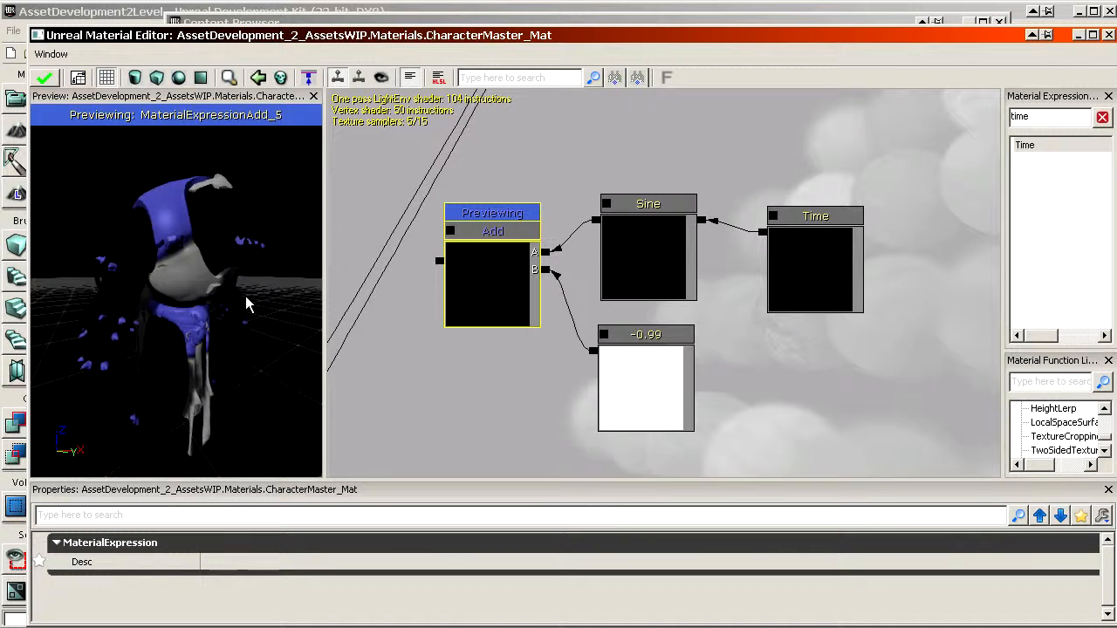
Find the Ceil expression and place a Ceil node beside the Add node
{"action": "left_click_drag", "start_coordinate": [501, 277], "coordinate": [622, 279]}
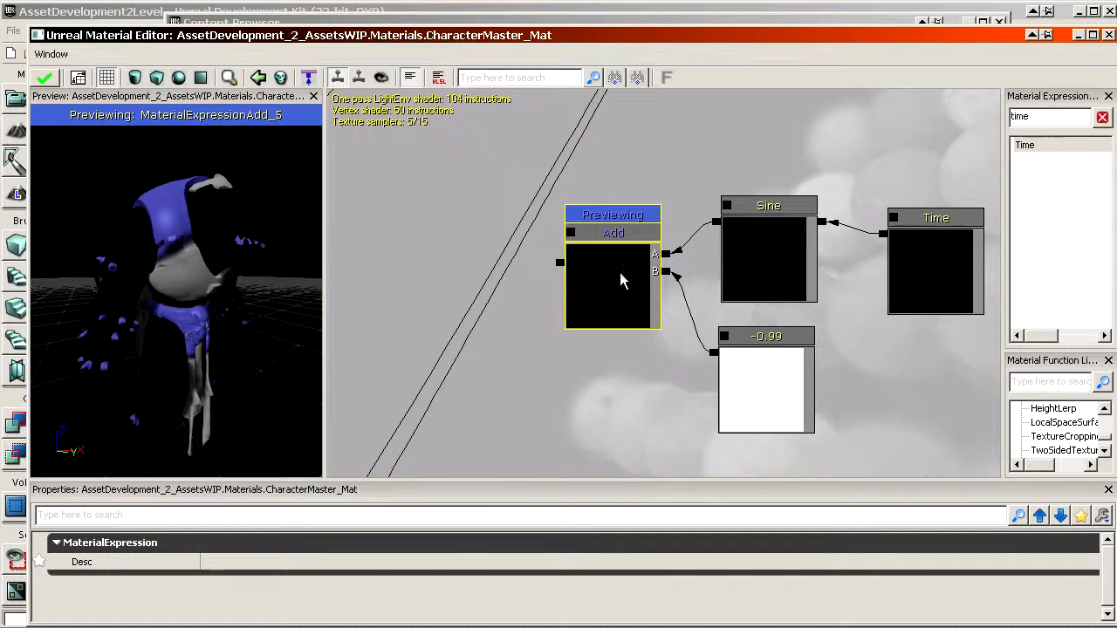
{"action": "double_click", "coordinate": [1042, 115]}
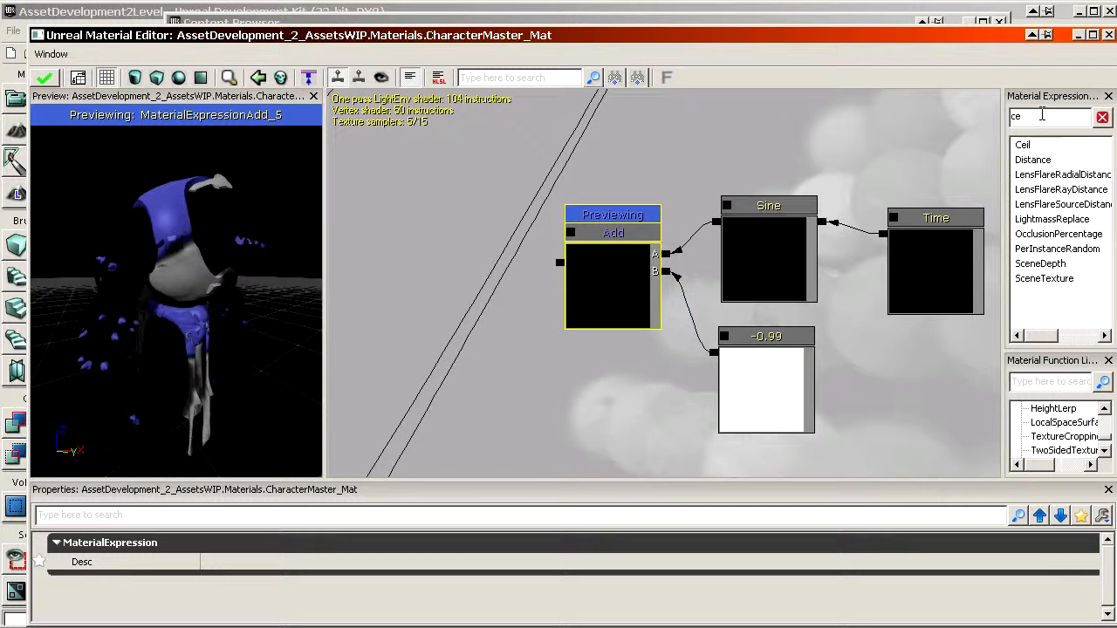
{"action": "type", "text": "il"}
{"action": "left_click_drag", "start_coordinate": [1029, 145], "coordinate": [488, 233]}
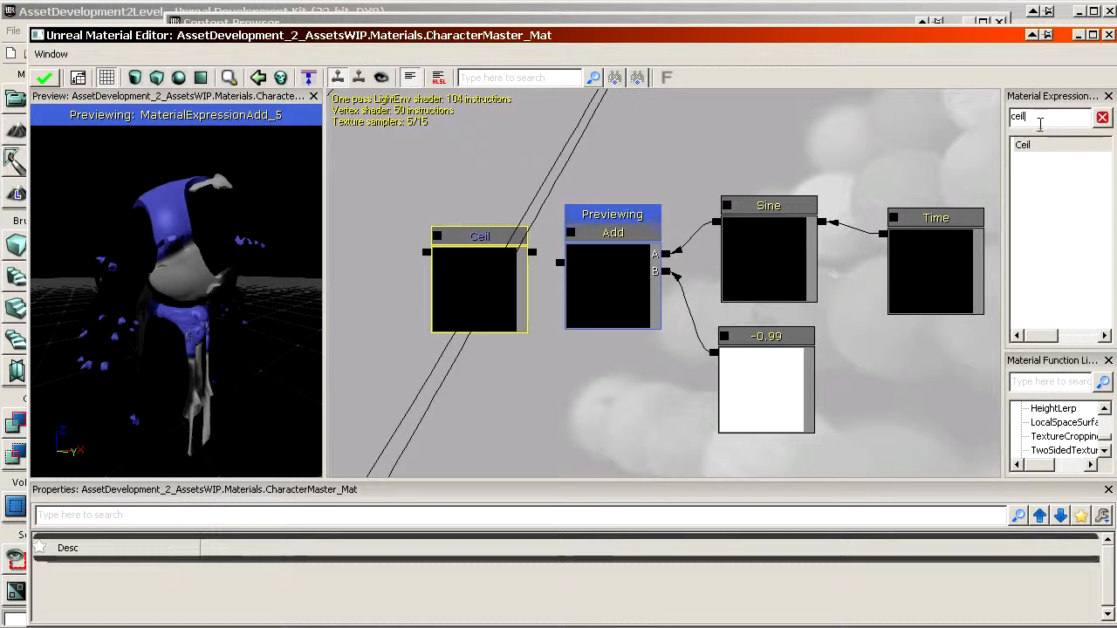
Create a Floor node below Ceil as an alternative rounding node and delete it again
{"action": "double_click", "coordinate": [1039, 117]}
{"action": "type", "text": "fk"}
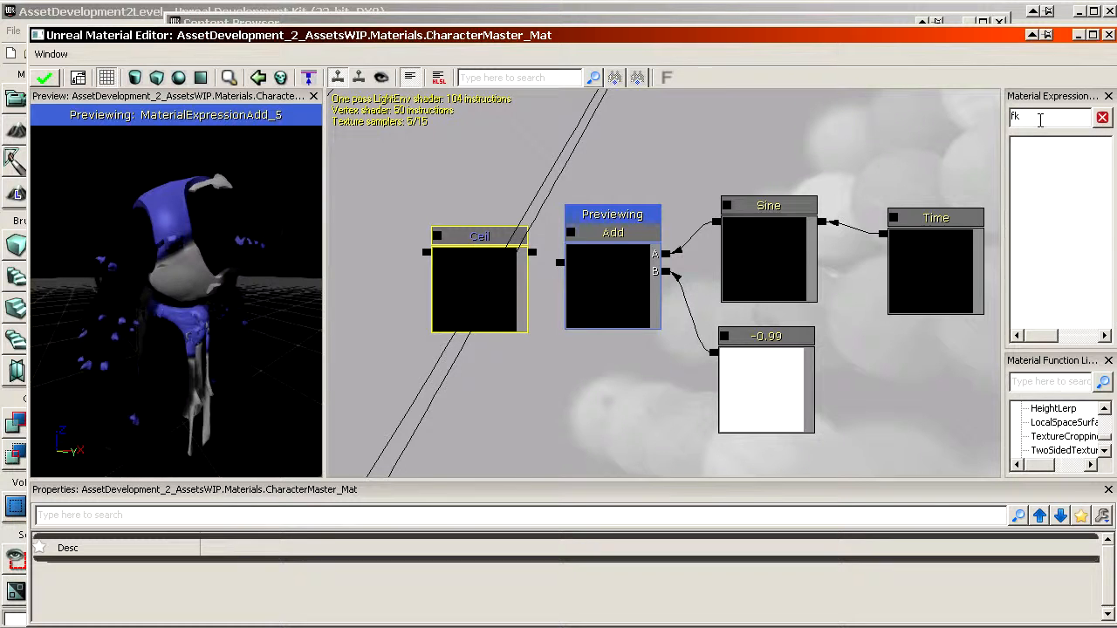
{"action": "key", "text": "BackSpace"}
{"action": "key", "text": "BackSpace"}
{"action": "type", "text": "floor"}
{"action": "left_click_drag", "start_coordinate": [1032, 147], "coordinate": [515, 349]}
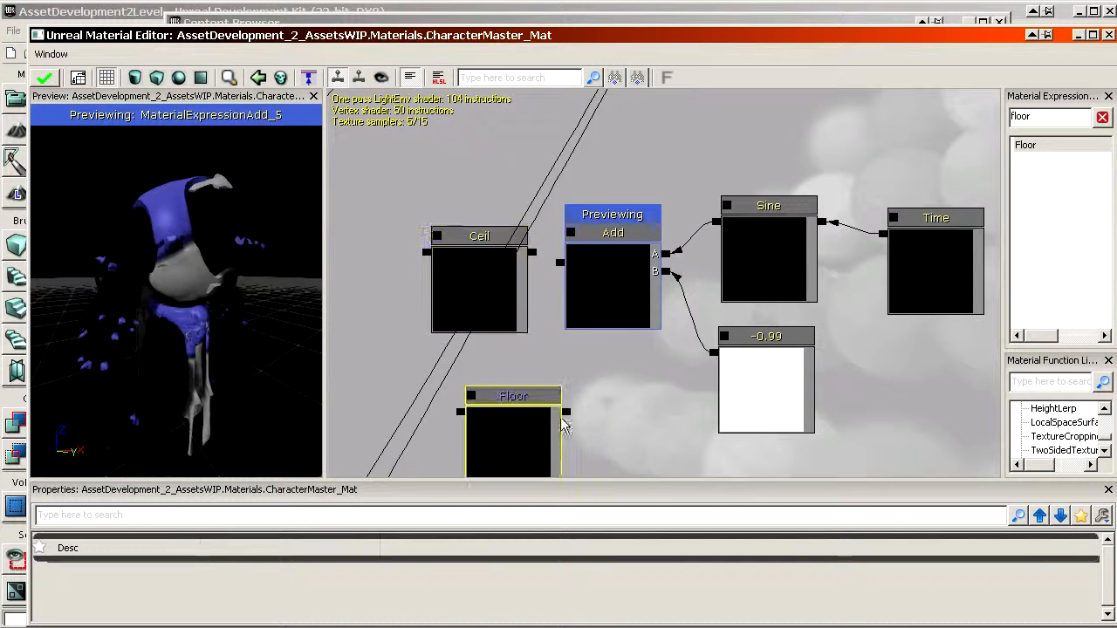
{"action": "left_click_drag", "start_coordinate": [563, 424], "coordinate": [646, 380]}
{"action": "left_click", "coordinate": [585, 235]}
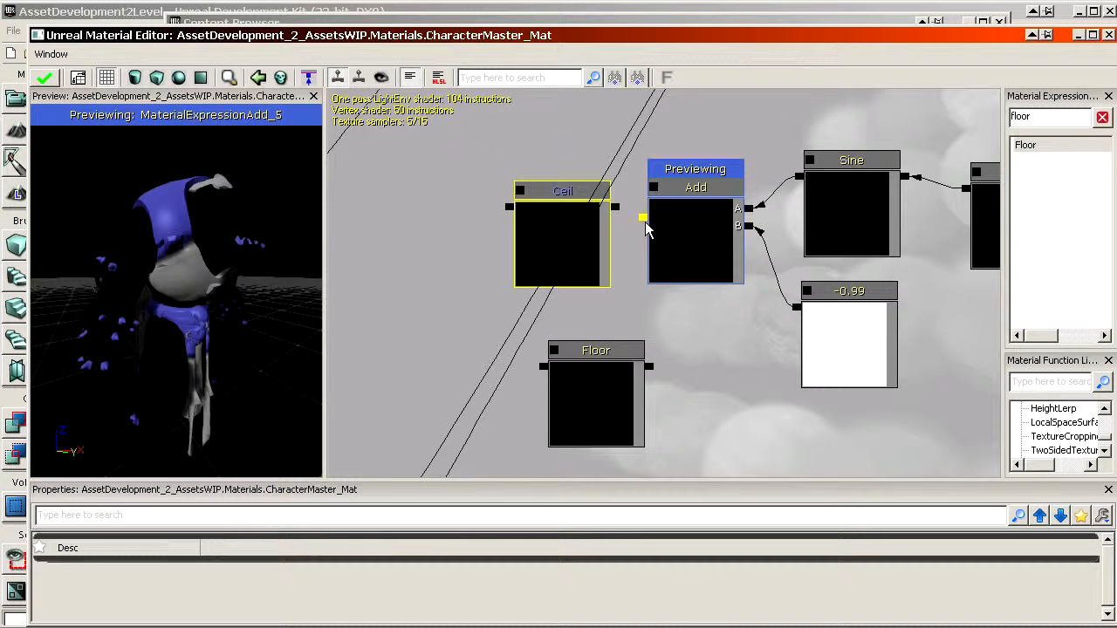
{"action": "left_click_drag", "start_coordinate": [509, 208], "coordinate": [399, 203]}
{"action": "left_click", "coordinate": [592, 221]}
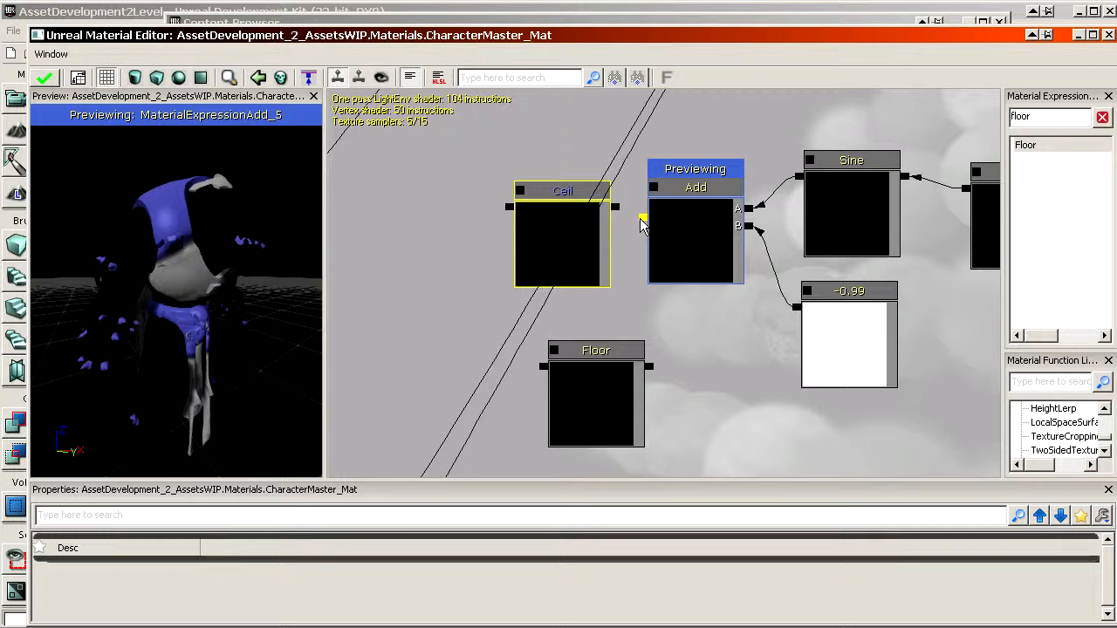
{"action": "left_click_drag", "start_coordinate": [611, 410], "coordinate": [581, 387]}
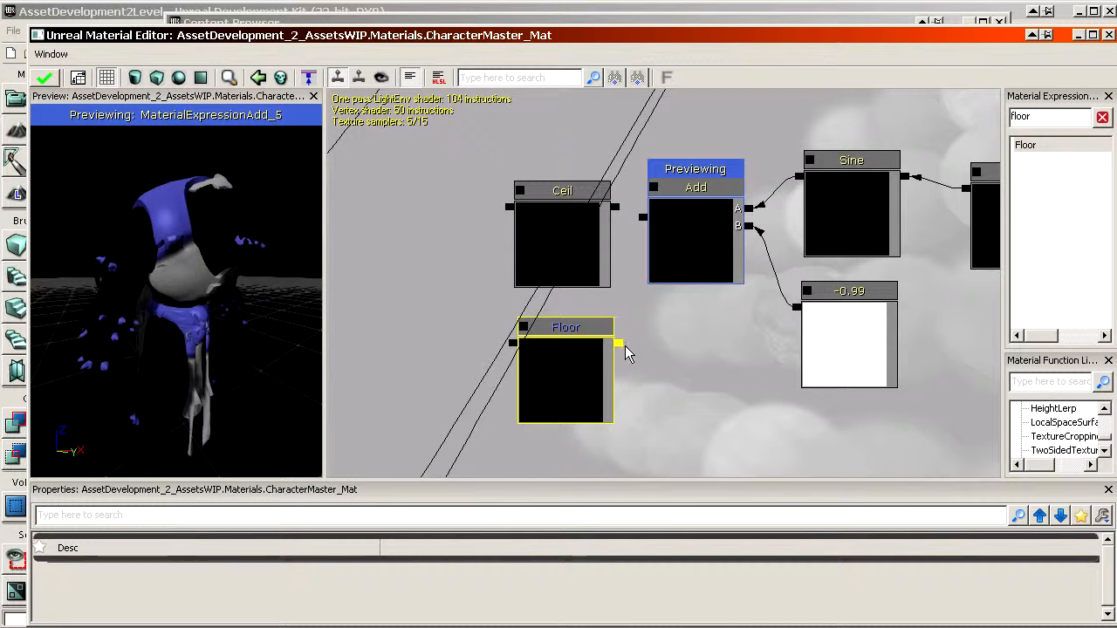
{"action": "key", "text": "Delete"}
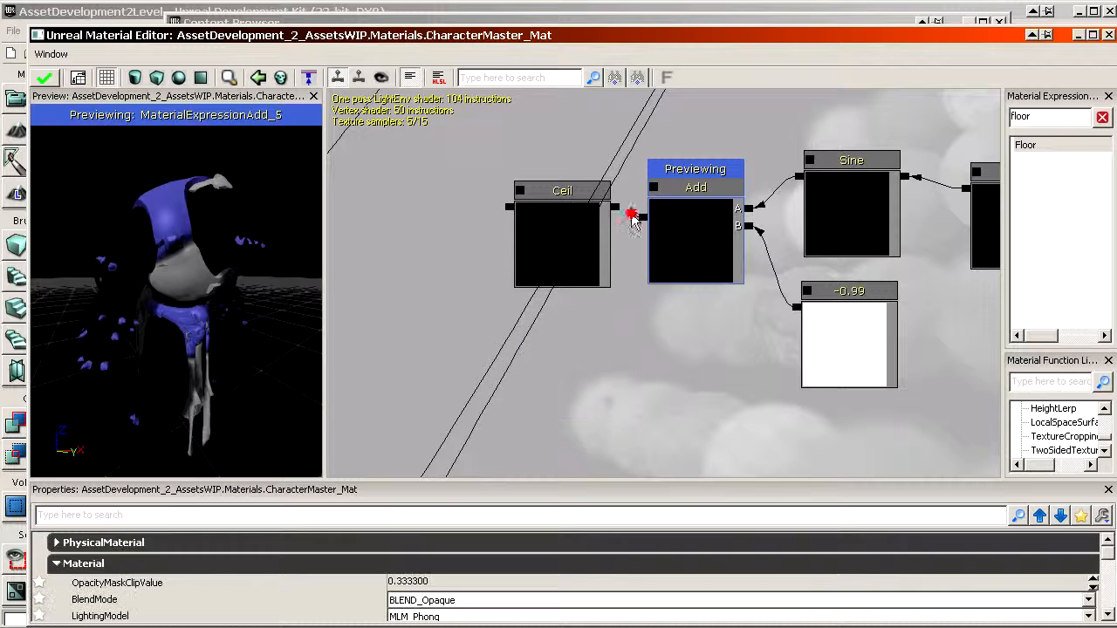
Connect Add's output to Ceil's input and preview the Ceil node on the mesh
{"action": "left_click_drag", "start_coordinate": [634, 221], "coordinate": [642, 218]}
{"action": "right_click", "coordinate": [542, 234]}
{"action": "left_click", "coordinate": [578, 366]}
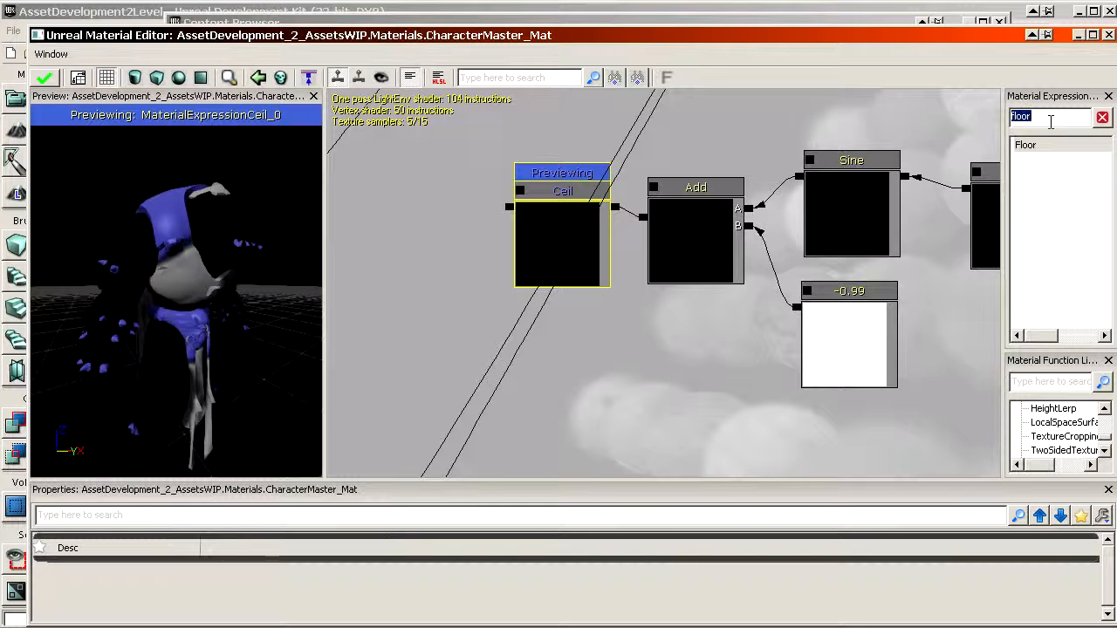
Try a OneMinus node fed by Ceil's output, preview it on the mesh, and delete it
{"action": "type", "text": "one"}
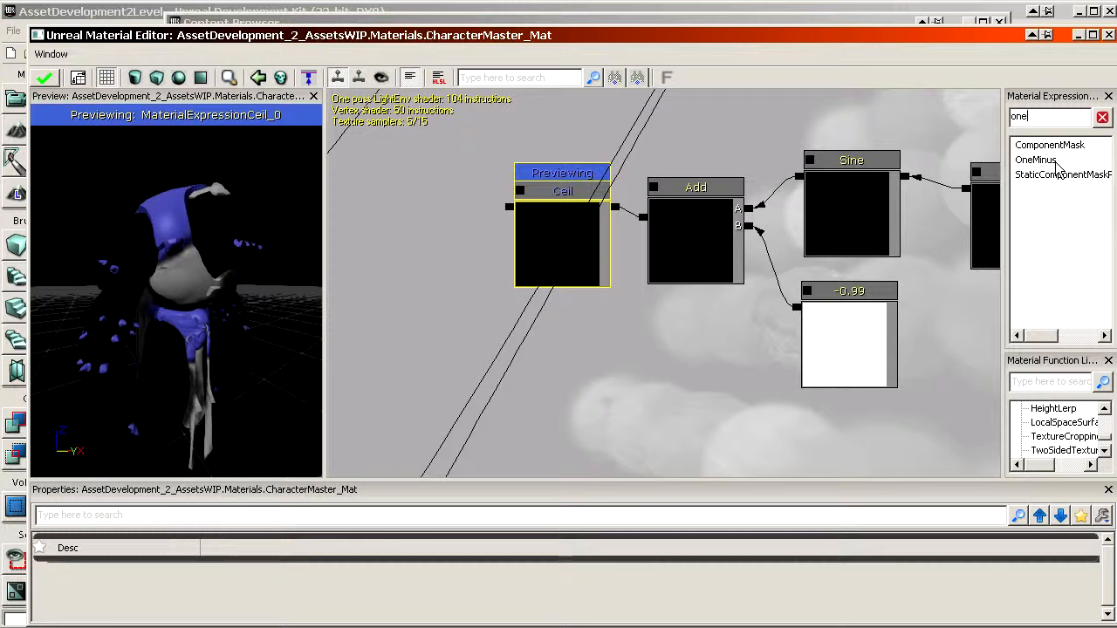
{"action": "left_click_drag", "start_coordinate": [1058, 166], "coordinate": [390, 208]}
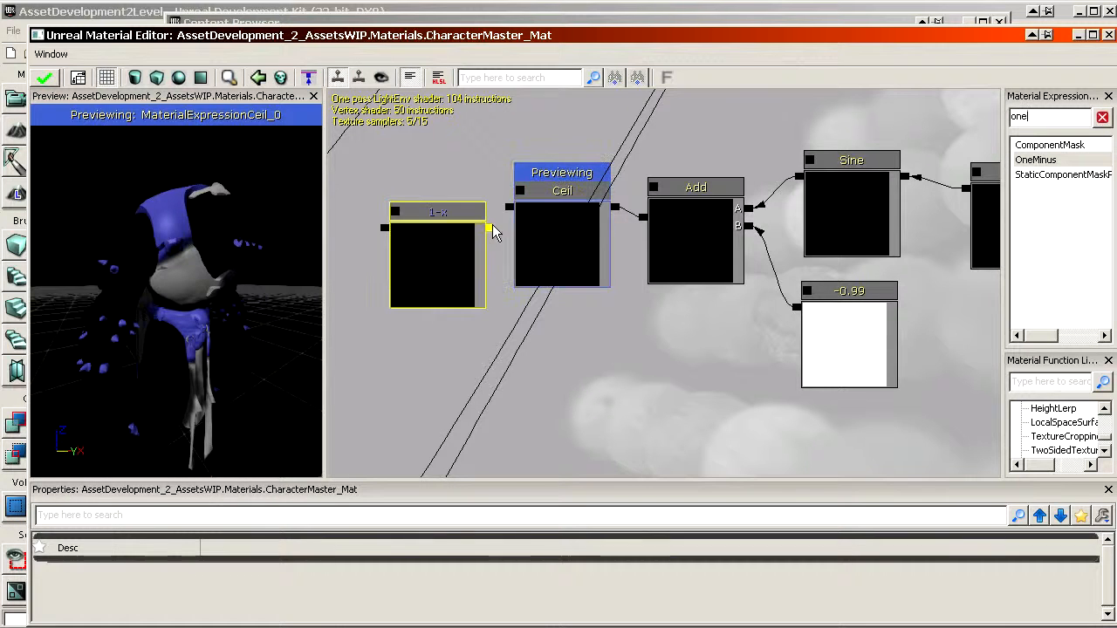
{"action": "left_click_drag", "start_coordinate": [509, 209], "coordinate": [498, 230]}
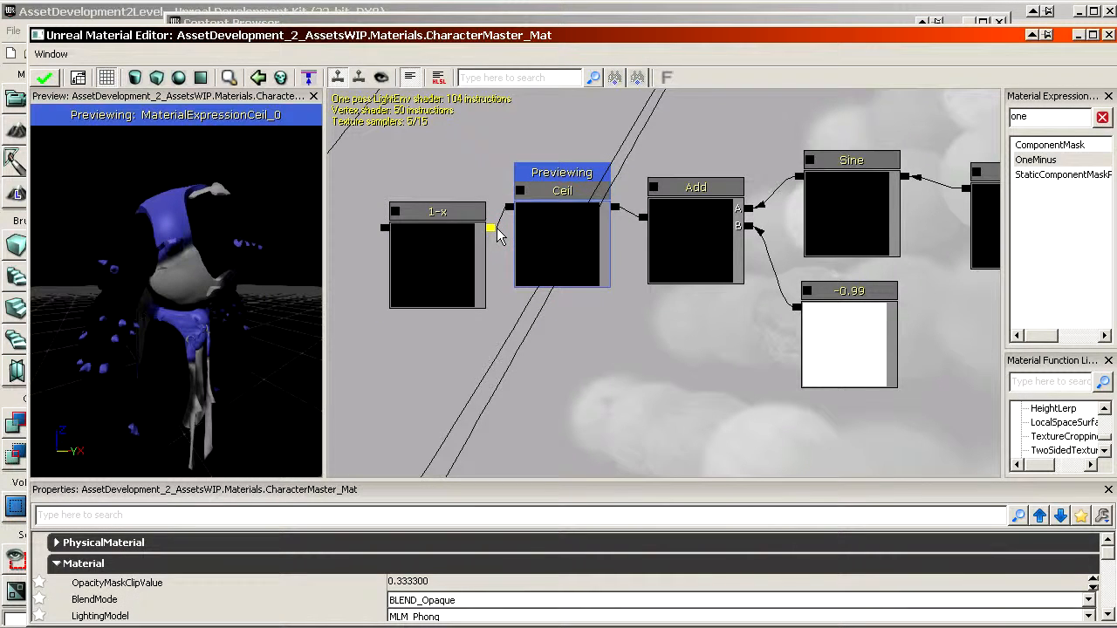
{"action": "right_click", "coordinate": [456, 245]}
{"action": "left_click", "coordinate": [489, 375]}
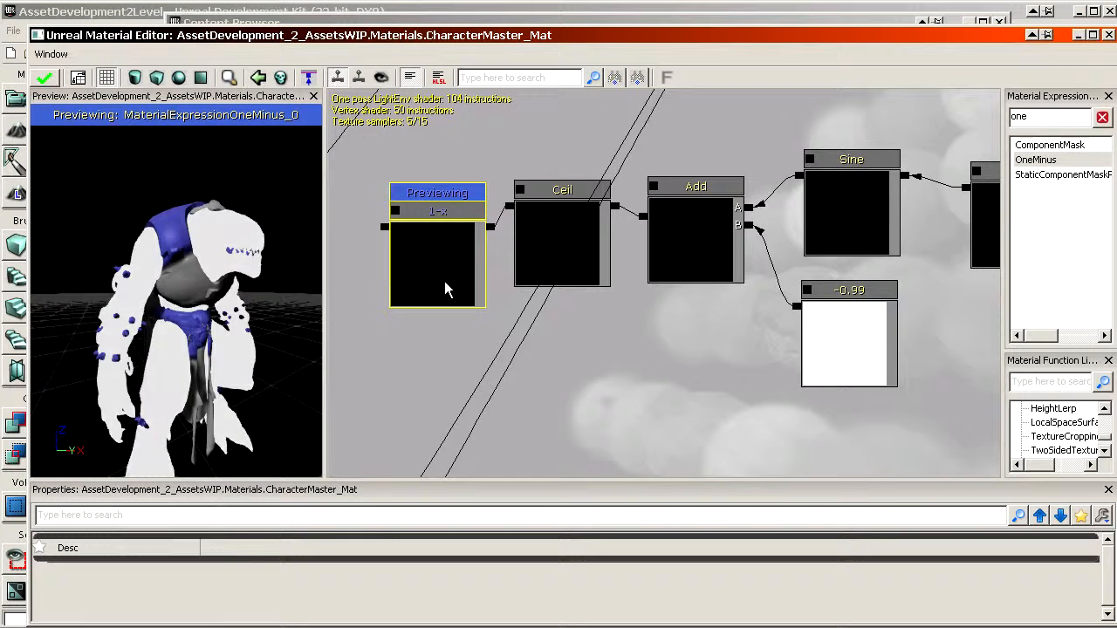
{"action": "key", "text": "Delete"}
Create a ConstantClamp node beside Ceil and connect Ceil's output to its input
{"action": "left_click_drag", "start_coordinate": [520, 262], "coordinate": [628, 291]}
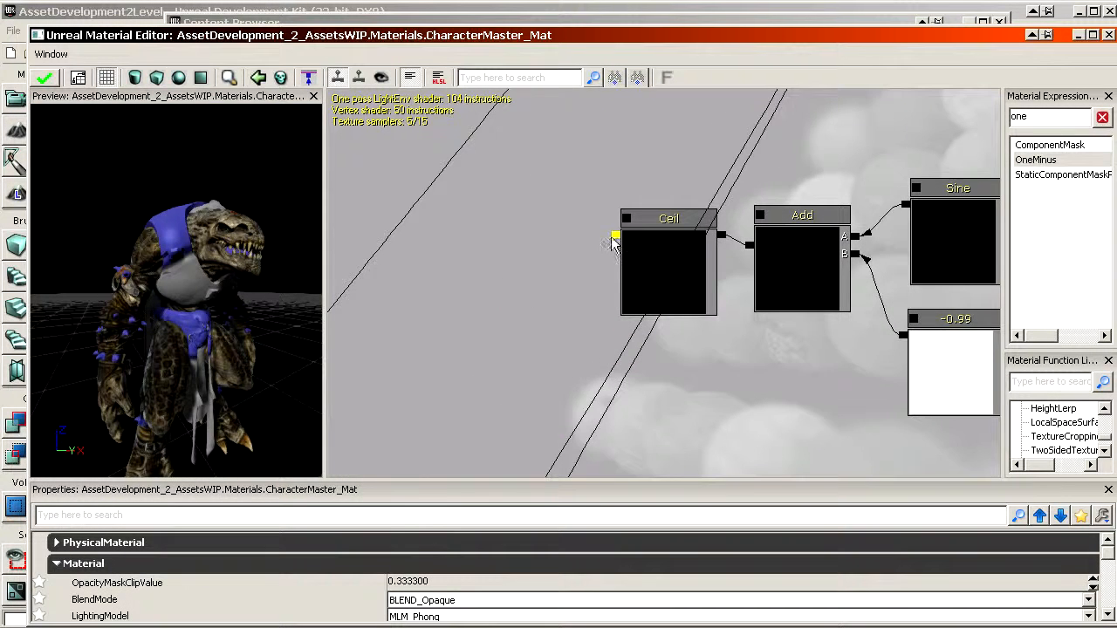
{"action": "left_click_drag", "start_coordinate": [553, 202], "coordinate": [564, 274]}
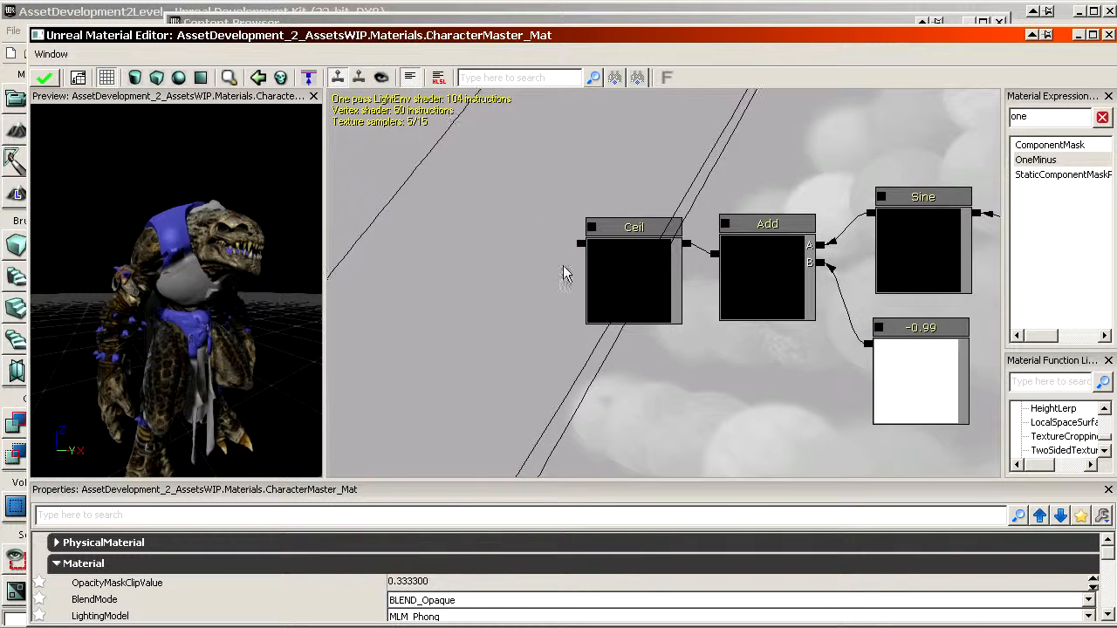
{"action": "double_click", "coordinate": [1038, 115]}
{"action": "type", "text": "constant"}
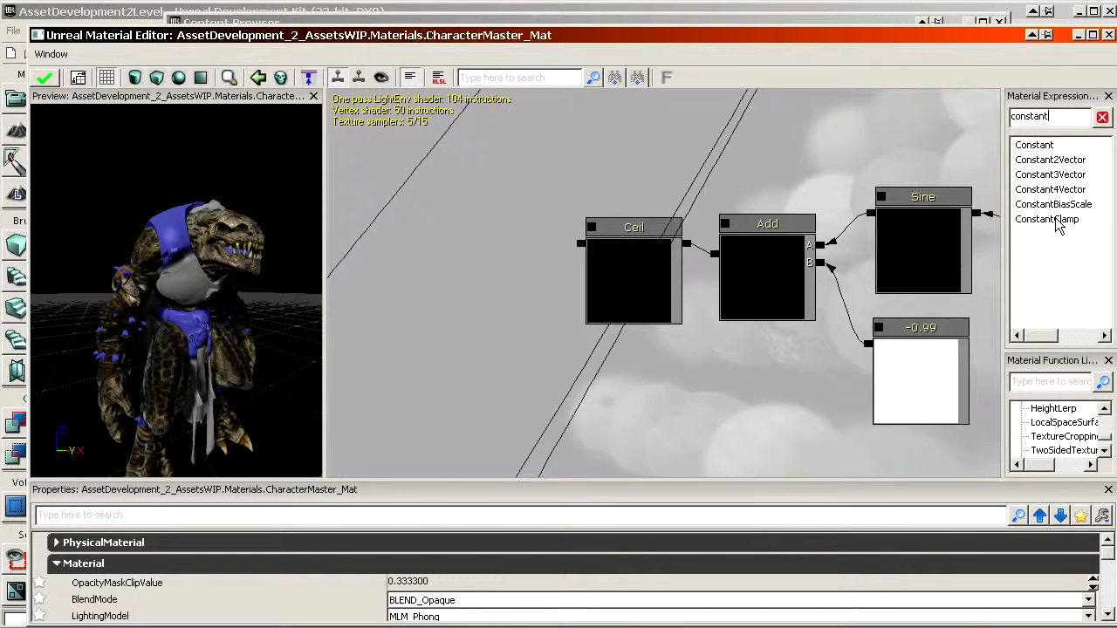
{"action": "left_click_drag", "start_coordinate": [1056, 223], "coordinate": [427, 245]}
{"action": "mouse_move", "coordinate": [581, 244]}
{"action": "left_mouse_down"}
{"action": "mouse_move", "coordinate": [559, 201]}
{"action": "mouse_move", "coordinate": [561, 243]}
{"action": "mouse_move", "coordinate": [528, 190]}
{"action": "left_mouse_up"}
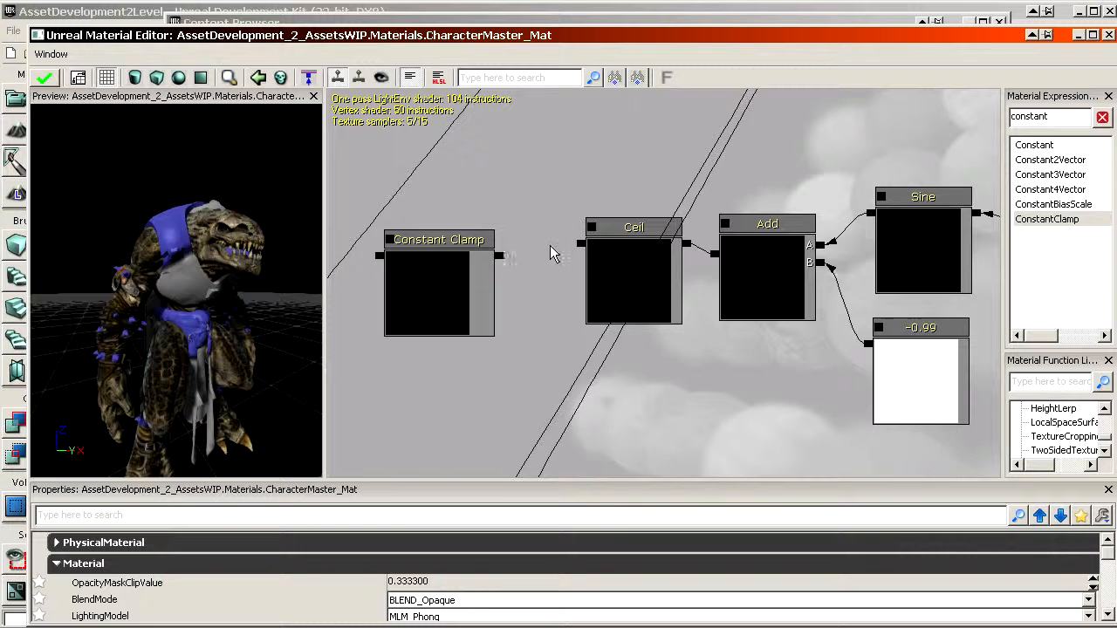
{"action": "left_click_drag", "start_coordinate": [550, 253], "coordinate": [698, 249]}
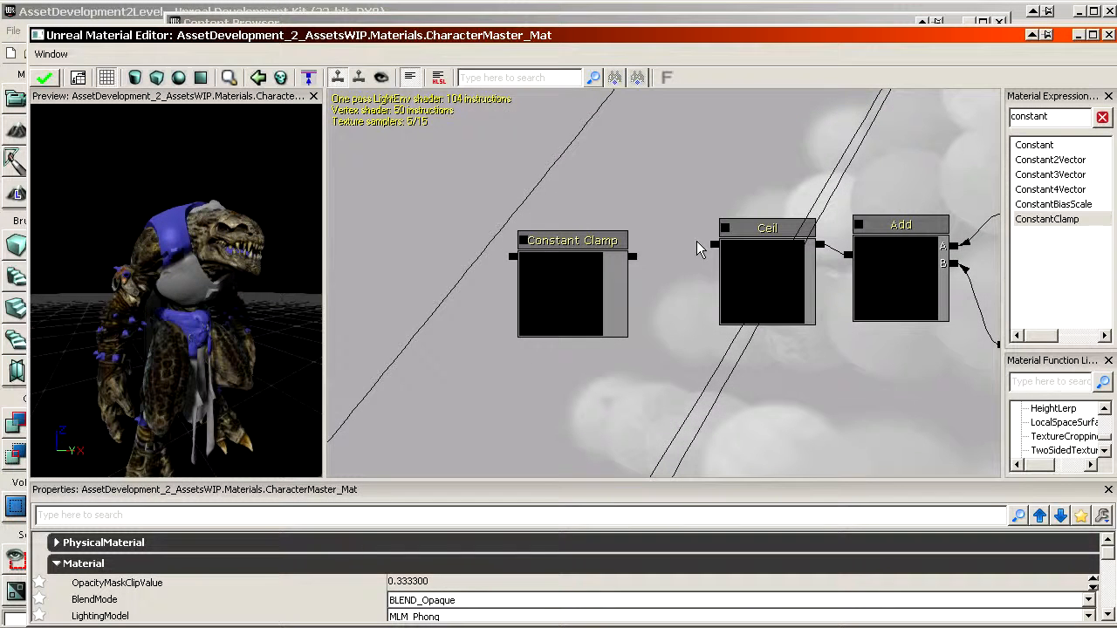
{"action": "left_click_drag", "start_coordinate": [638, 267], "coordinate": [637, 262]}
{"action": "left_click_drag", "start_coordinate": [565, 311], "coordinate": [598, 289]}
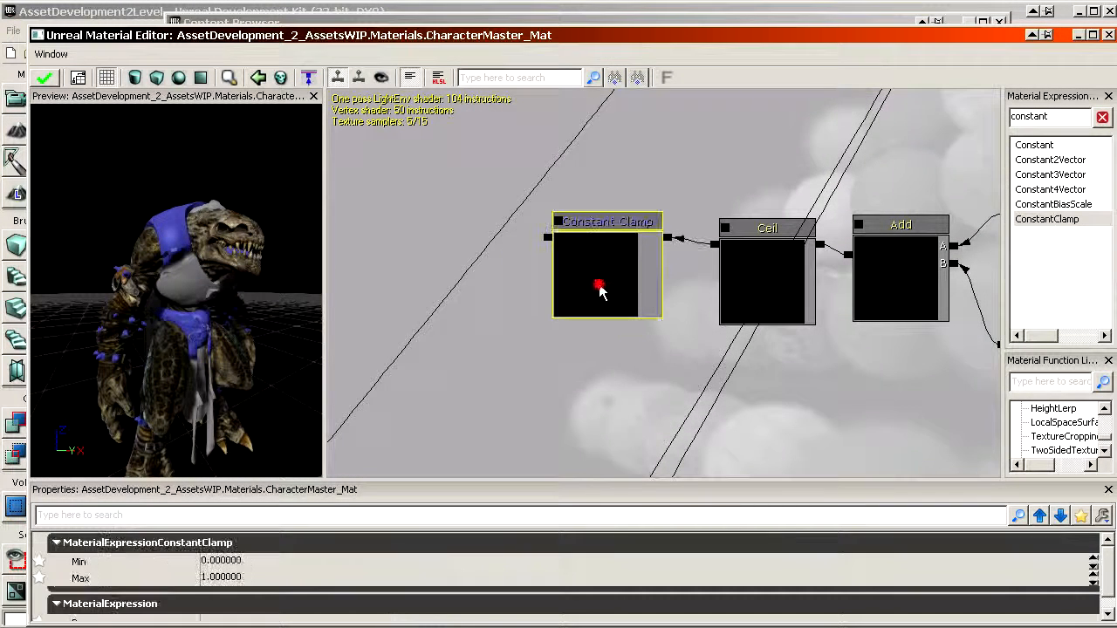
Check the Min and Max values of the Constant Clamp node
{"action": "left_click", "coordinate": [185, 567]}
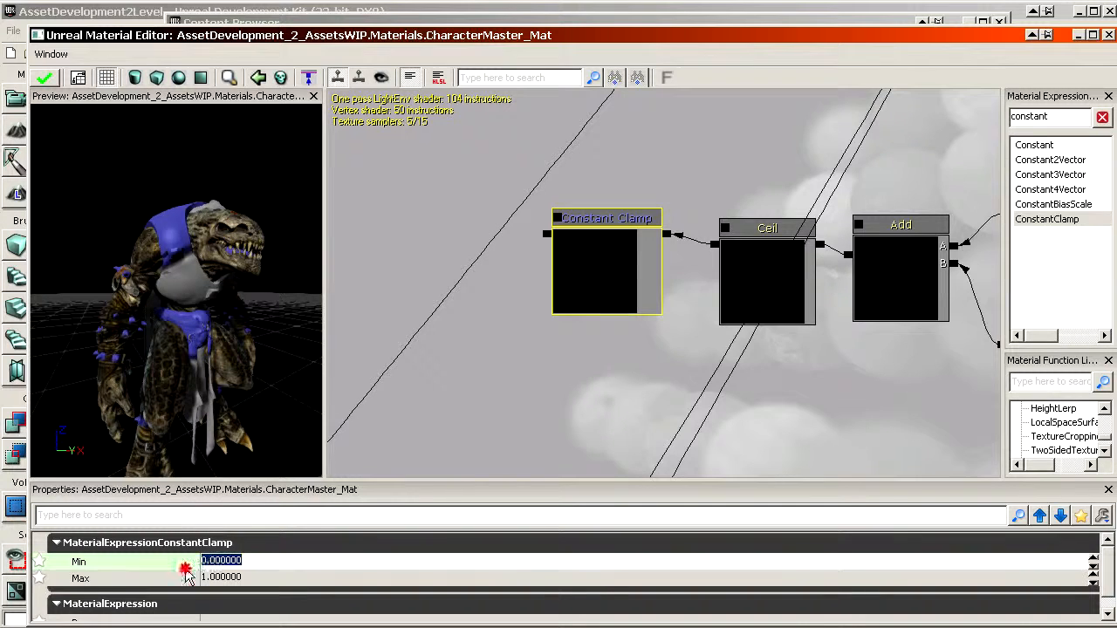
{"action": "left_click", "coordinate": [120, 578]}
{"action": "left_click", "coordinate": [667, 427]}
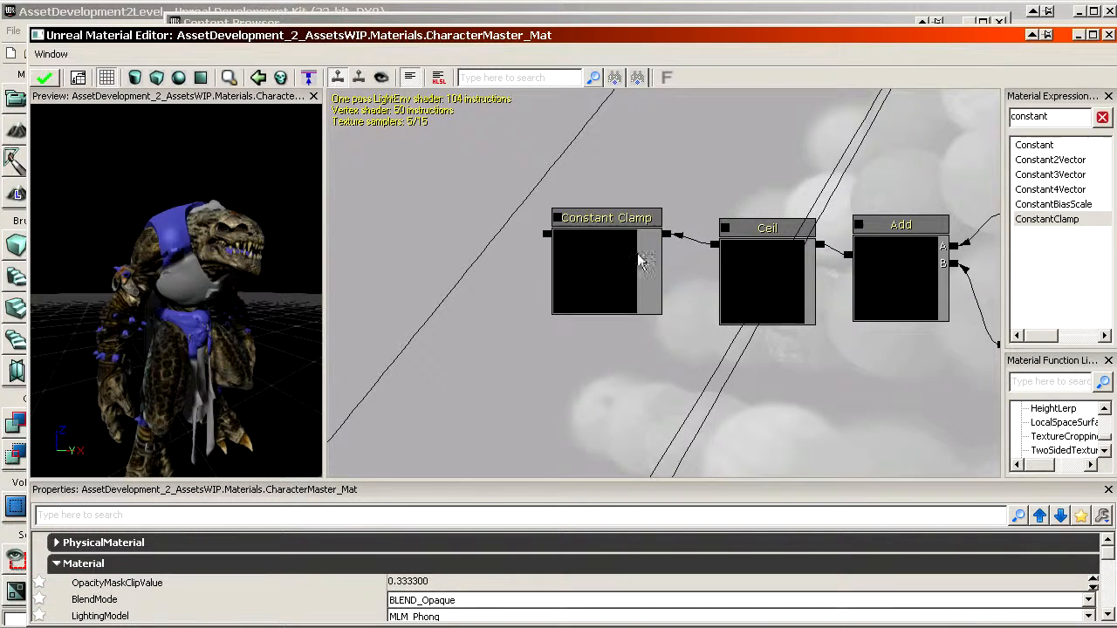
Create a Lerp node beyond the Constant Clamp node and look up the LinearInterpolate expression
{"action": "left_click", "coordinate": [589, 272]}
{"action": "left_click_drag", "start_coordinate": [589, 419], "coordinate": [689, 511]}
{"action": "left_click", "coordinate": [506, 264]}
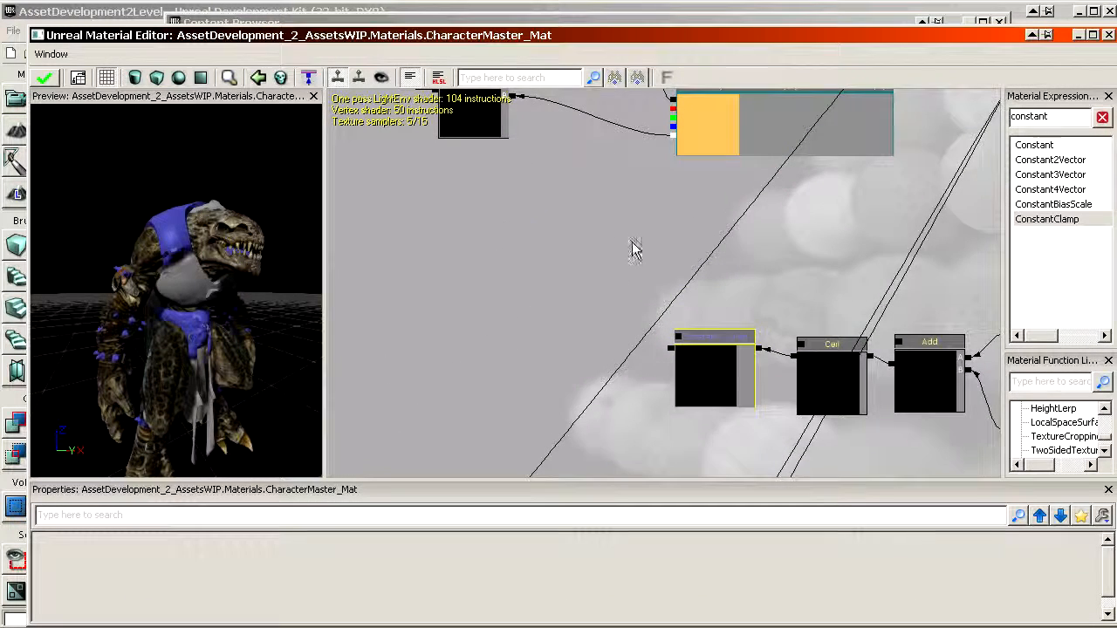
{"action": "scroll", "coordinate": [670, 317], "scroll_direction": "up", "scroll_amount": 2}
{"action": "left_click_drag", "start_coordinate": [569, 261], "coordinate": [572, 254]}
{"action": "left_click", "coordinate": [572, 254]}
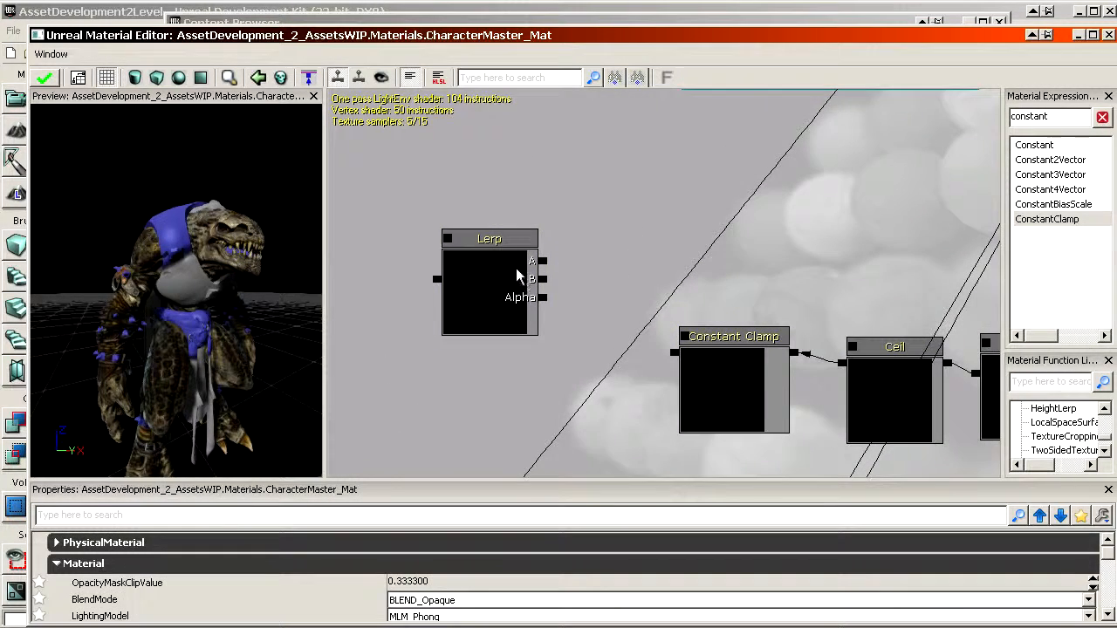
{"action": "type", "text": "linear"}
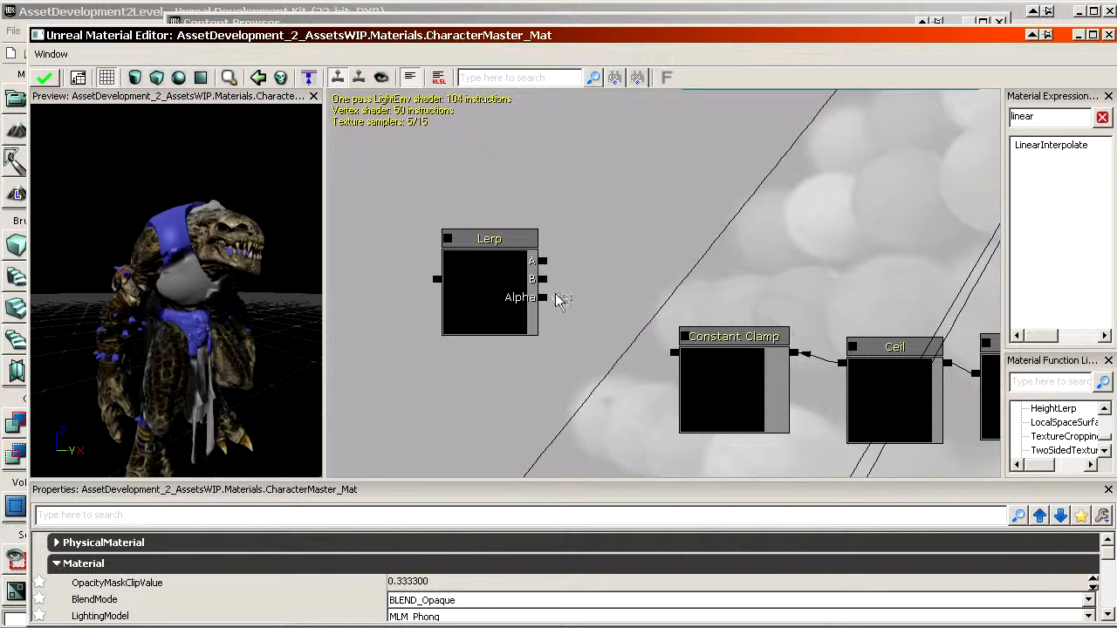
Connect Constant Clamp's output to Lerp's Alpha input and move the Lerp node slightly away from it
{"action": "left_click_drag", "start_coordinate": [547, 298], "coordinate": [605, 341]}
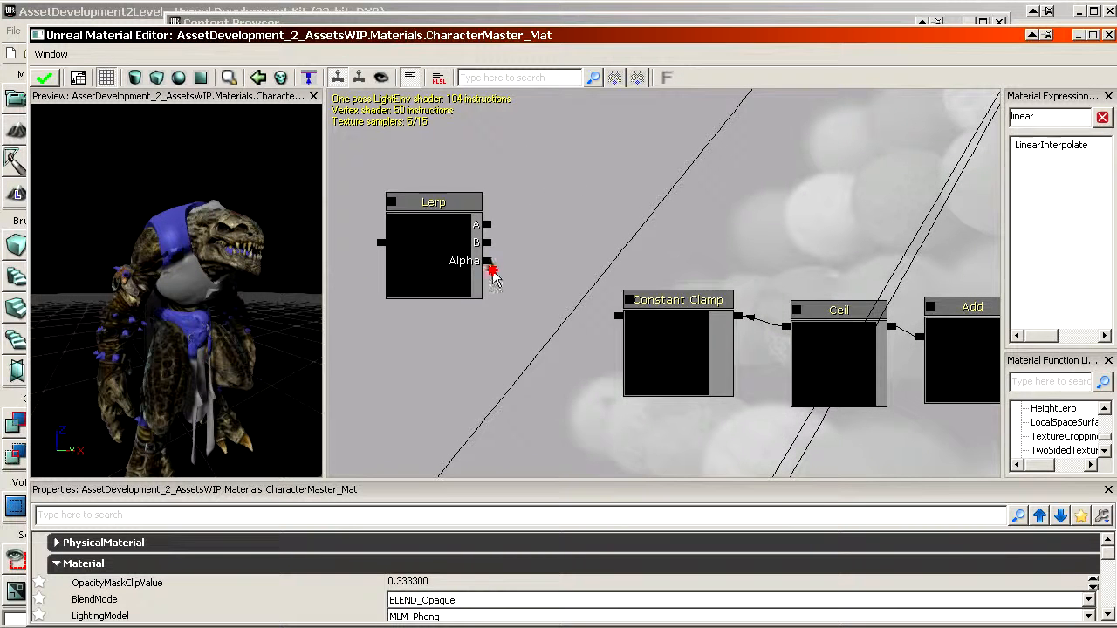
{"action": "left_click_drag", "start_coordinate": [493, 274], "coordinate": [618, 316]}
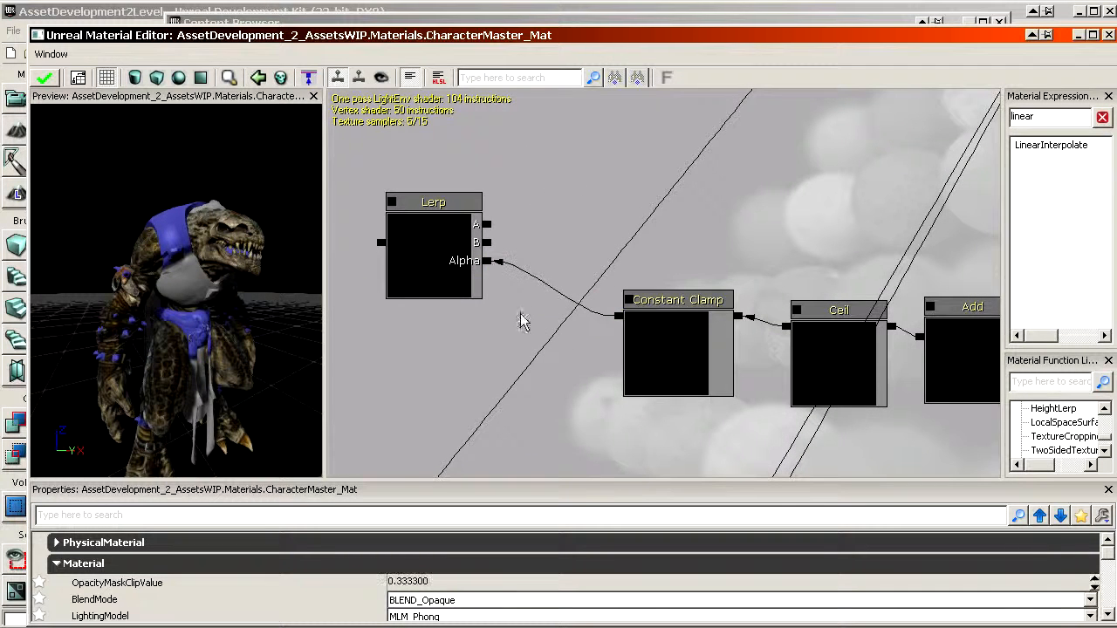
{"action": "left_click_drag", "start_coordinate": [521, 314], "coordinate": [477, 311]}
{"action": "left_click_drag", "start_coordinate": [414, 260], "coordinate": [371, 259], "text": "ctrl"}
{"action": "left_click_drag", "start_coordinate": [495, 108], "coordinate": [546, 140]}
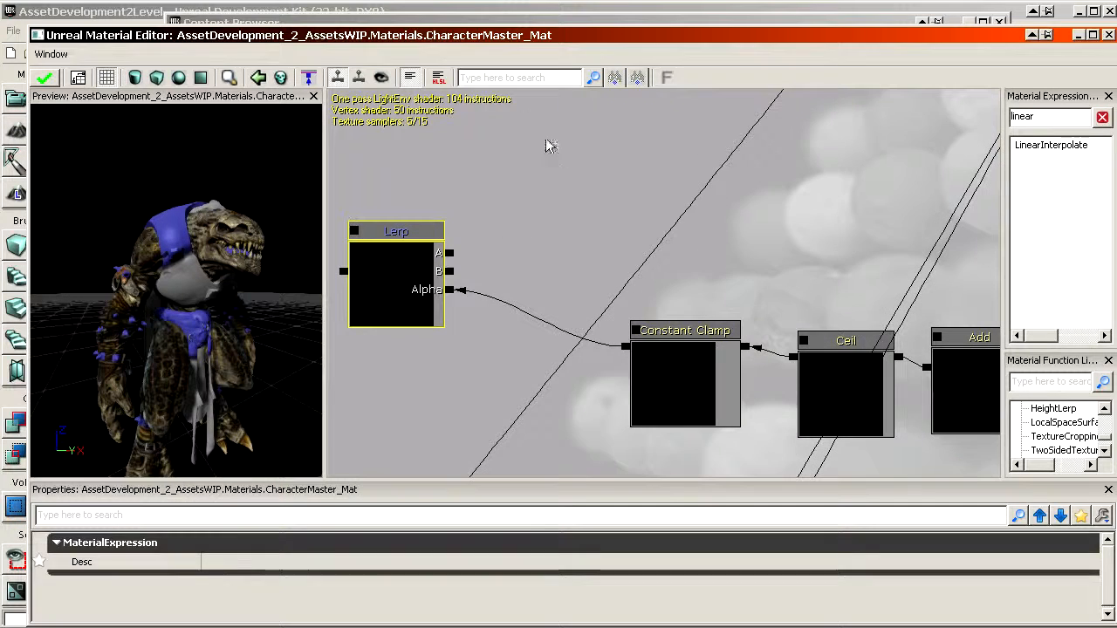
Create two Constant3Vector nodes beside the Lerp and connect them to its A and B inputs
{"action": "key", "text": "3"}
{"action": "left_click", "coordinate": [525, 120]}
{"action": "key", "text": "3"}
{"action": "left_click", "coordinate": [538, 249]}
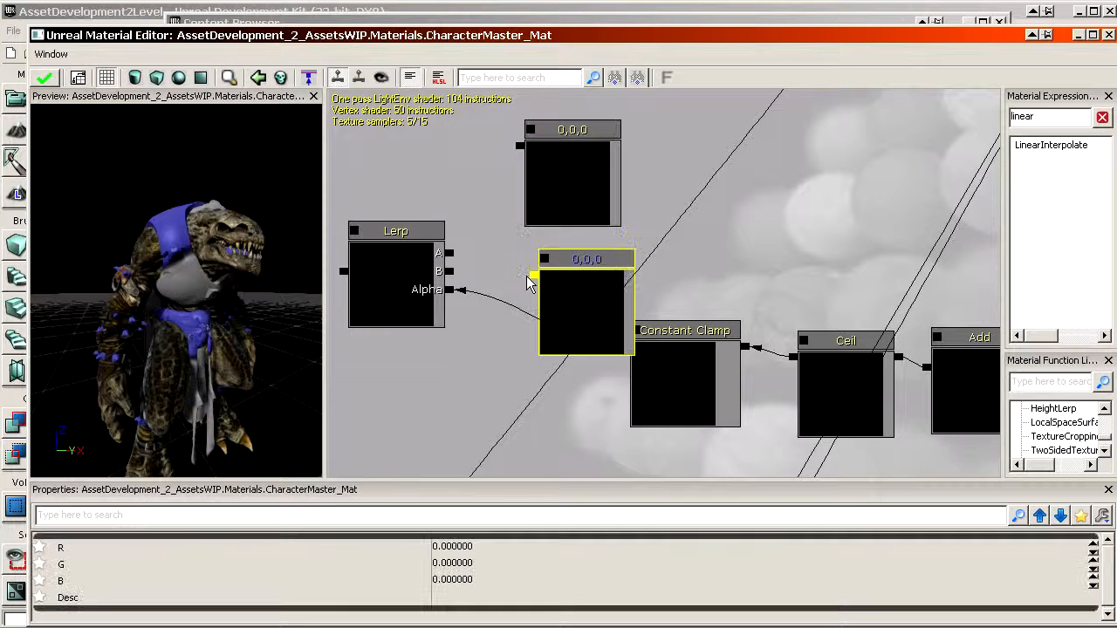
{"action": "left_click_drag", "start_coordinate": [531, 275], "coordinate": [561, 179]}
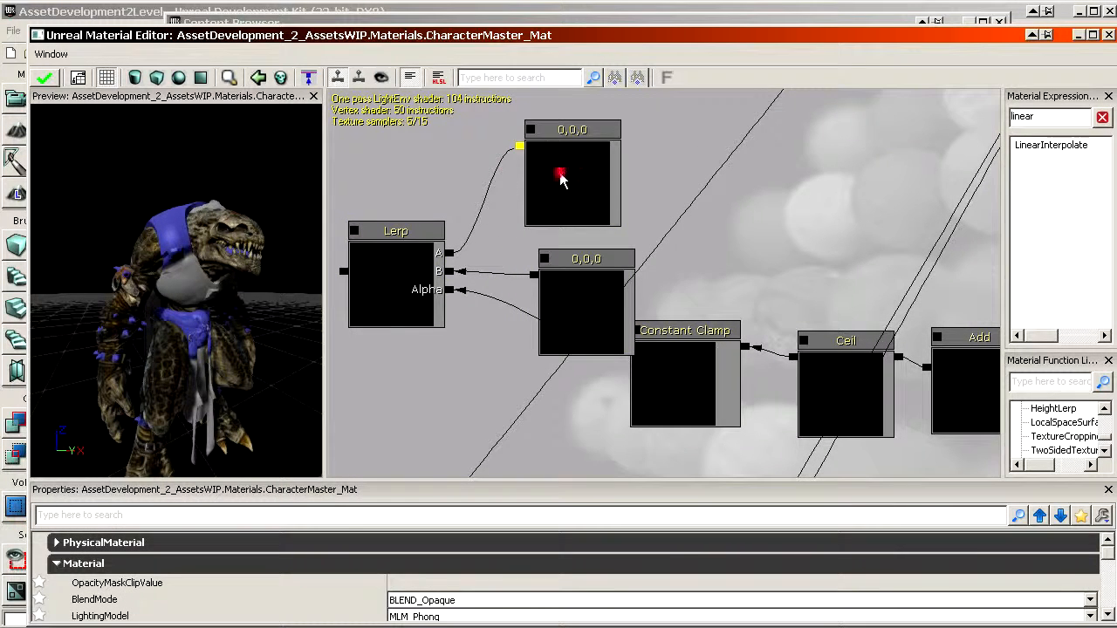
Set the constant feeding Lerp's A to 1,0,0 (red) and the one feeding B to 0,1,0 (green)
{"action": "left_click", "coordinate": [537, 218]}
{"action": "left_click", "coordinate": [537, 549]}
{"action": "type", "text": "1"}
{"action": "key", "text": "Return"}
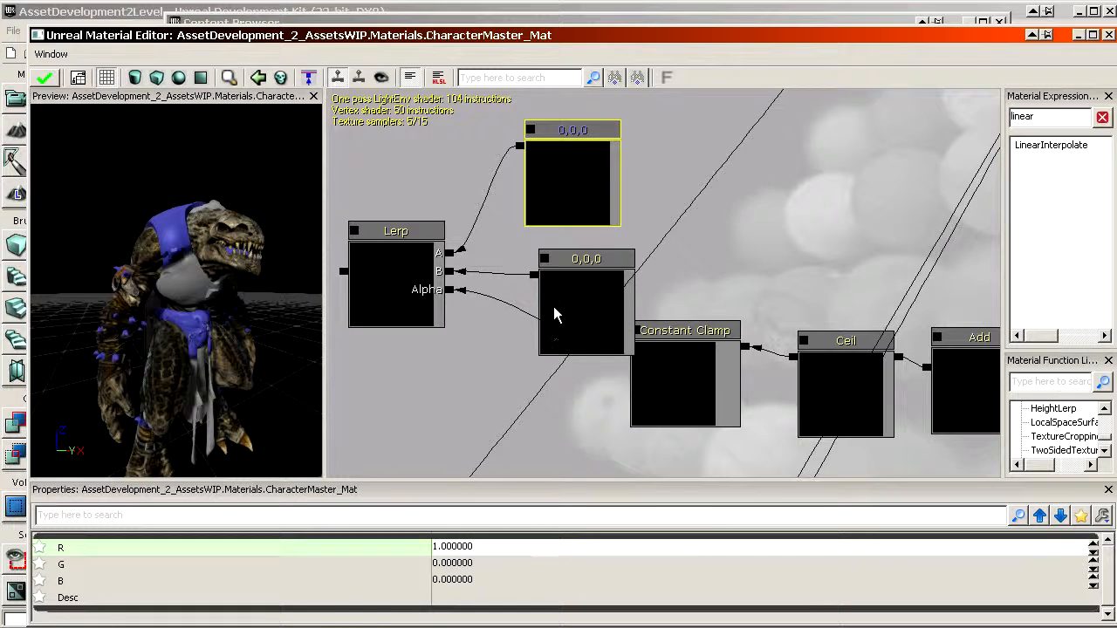
{"action": "left_click", "coordinate": [553, 306]}
{"action": "left_click", "coordinate": [481, 560]}
{"action": "type", "text": "1"}
{"action": "key", "text": "Return"}
Preview the Lerp node on the character mesh to check how it alternates between the two colors
{"action": "right_click", "coordinate": [384, 301]}
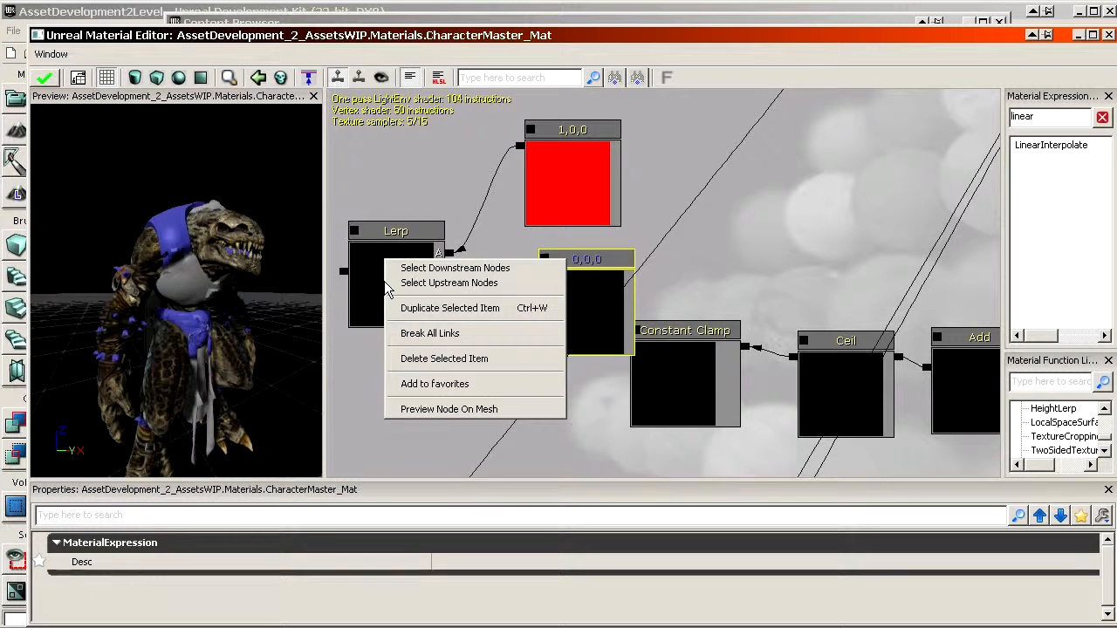
{"action": "left_click", "coordinate": [442, 410]}
{"action": "right_click_drag", "start_coordinate": [156, 375], "coordinate": [156, 404]}
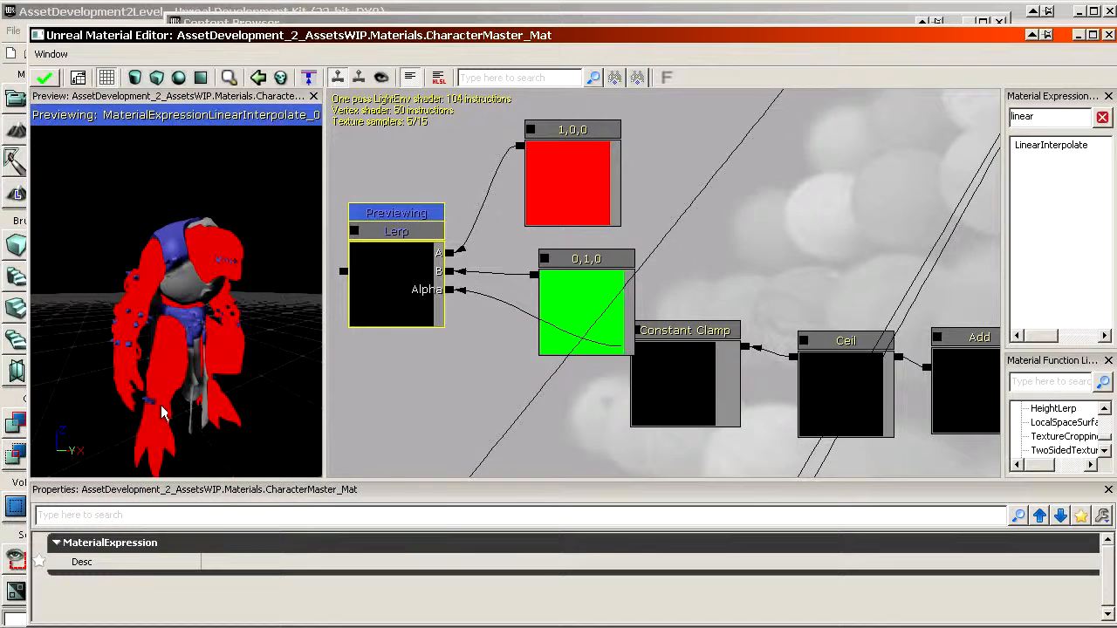
{"action": "left_click_drag", "start_coordinate": [164, 405], "coordinate": [236, 377]}
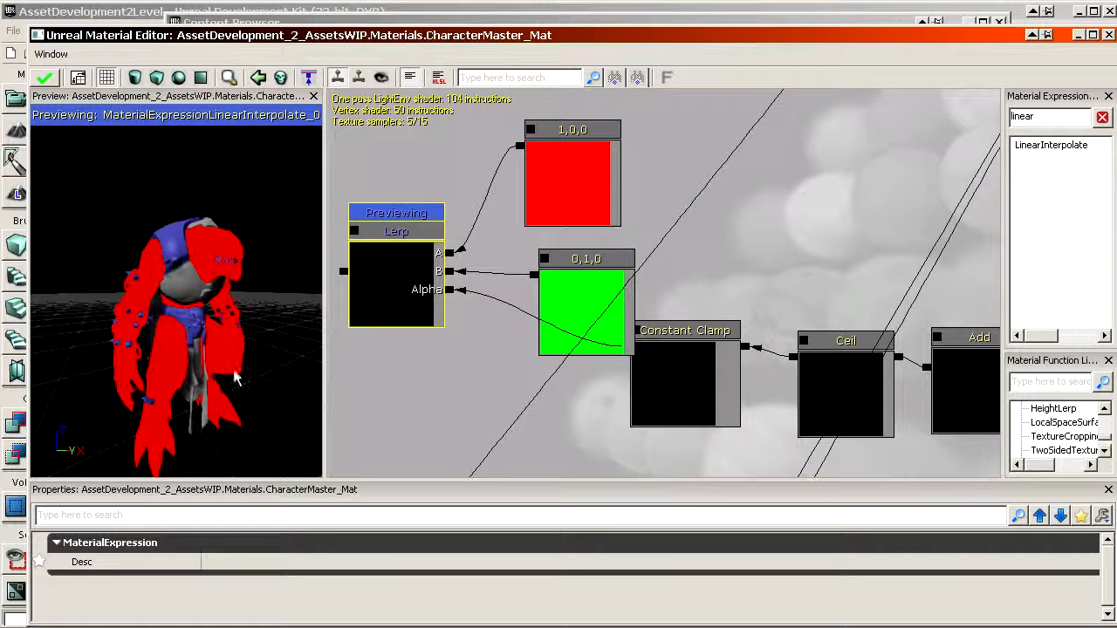
Delete the red and green constant nodes feeding the Lerp
{"action": "left_click_drag", "start_coordinate": [637, 262], "coordinate": [721, 368]}
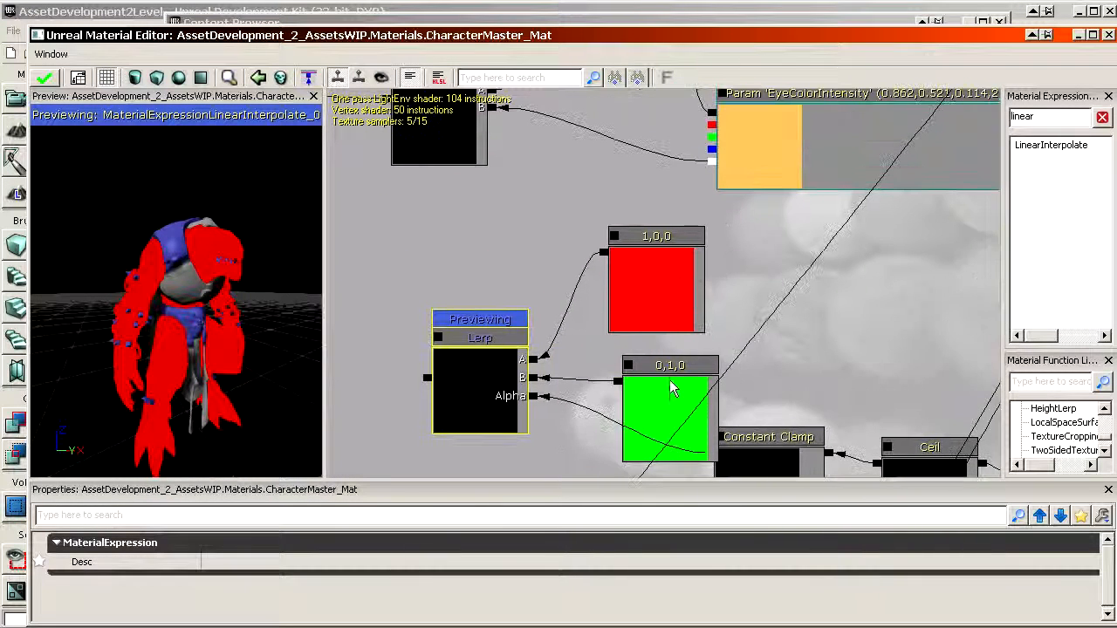
{"action": "left_click", "coordinate": [669, 384]}
{"action": "left_click", "coordinate": [665, 301], "text": "ctrl"}
{"action": "key", "text": "Delete"}
Connect the last eye-color Multiply's output to Lerp's A input and move the Lerp beyond that Multiply
{"action": "left_click_drag", "start_coordinate": [533, 359], "coordinate": [668, 260]}
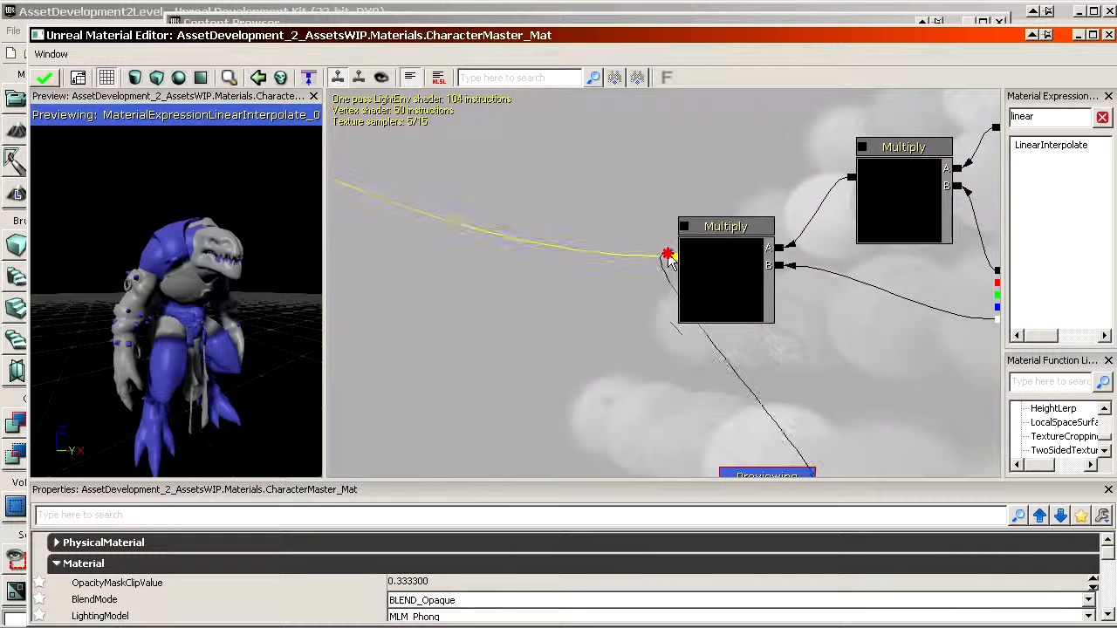
{"action": "left_click_drag", "start_coordinate": [637, 352], "coordinate": [596, 278]}
{"action": "scroll", "coordinate": [596, 277], "scroll_direction": "down", "scroll_amount": 1}
{"action": "left_click", "coordinate": [661, 207]}
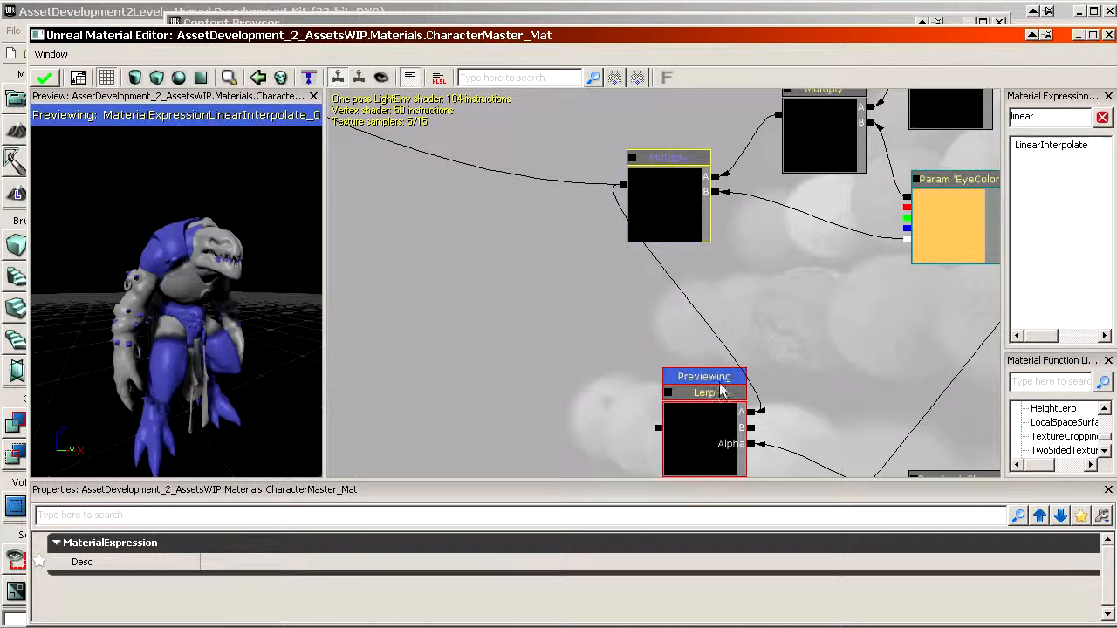
{"action": "left_click", "coordinate": [719, 389]}
{"action": "left_click_drag", "start_coordinate": [696, 414], "coordinate": [401, 301], "text": "ctrl"}
{"action": "left_click_drag", "start_coordinate": [591, 289], "coordinate": [715, 233]}
{"action": "scroll", "coordinate": [702, 268], "scroll_direction": "up", "scroll_amount": 1}
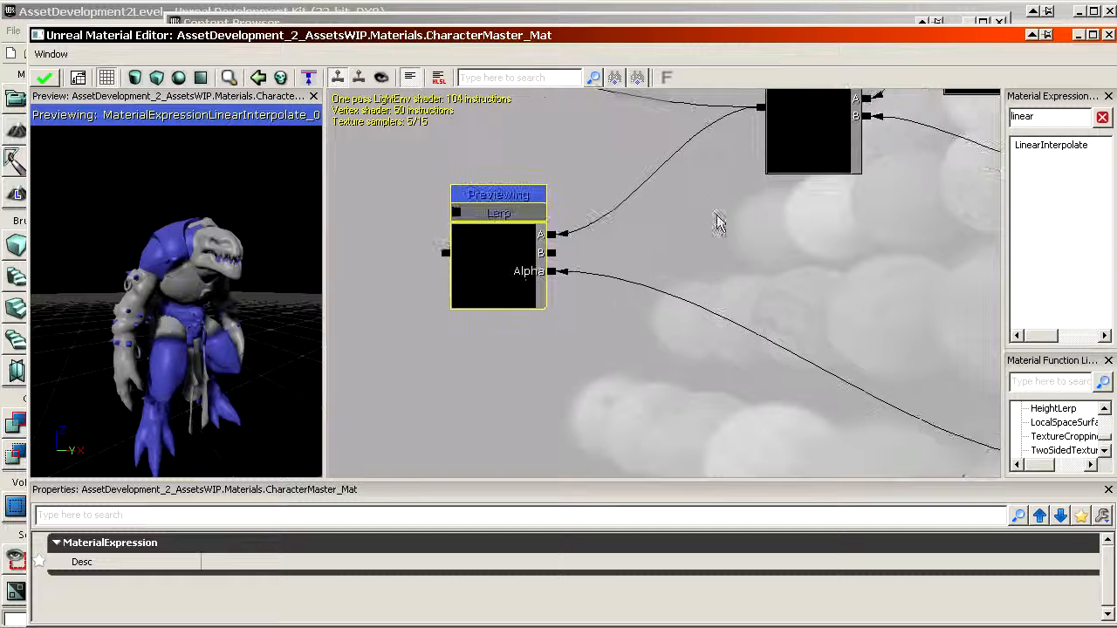
Add a Constant node of 0 to Lerp's B input and check the effect on the character's eye in the preview
{"action": "key", "text": "1"}
{"action": "left_click", "coordinate": [715, 213]}
{"action": "left_click_drag", "start_coordinate": [552, 253], "coordinate": [717, 253]}
{"action": "left_click", "coordinate": [600, 307]}
{"action": "scroll", "coordinate": [153, 258], "scroll_direction": "up", "scroll_amount": 6}
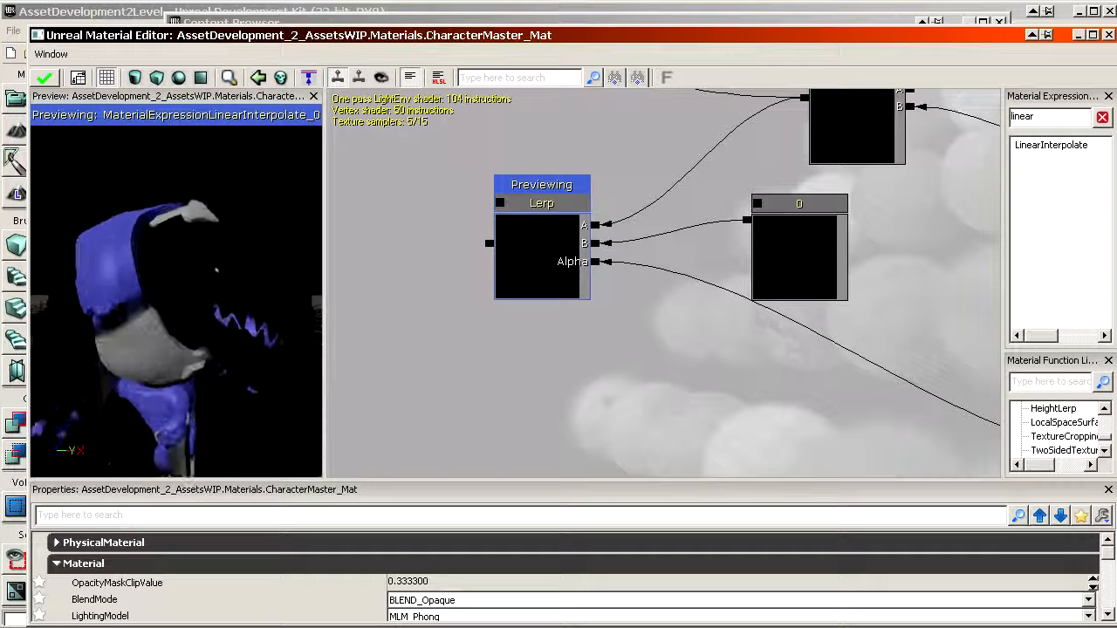
{"action": "scroll", "coordinate": [154, 258], "scroll_direction": "up", "scroll_amount": 6}
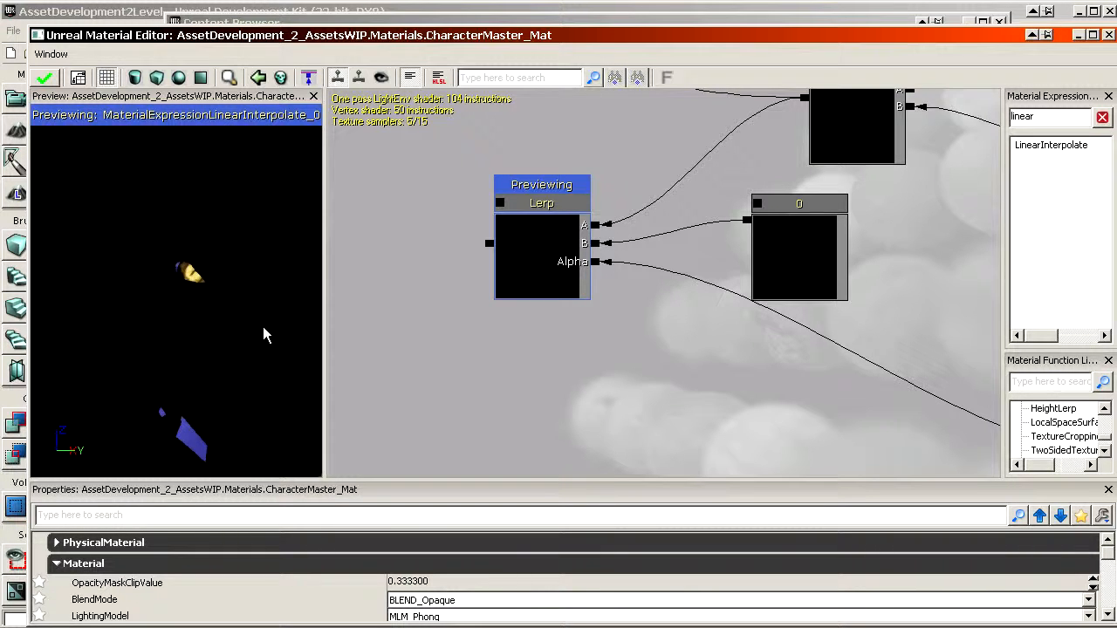
Connect the Lerp's output to the material's Emissive input
{"action": "scroll", "coordinate": [515, 362], "scroll_direction": "down", "scroll_amount": 5}
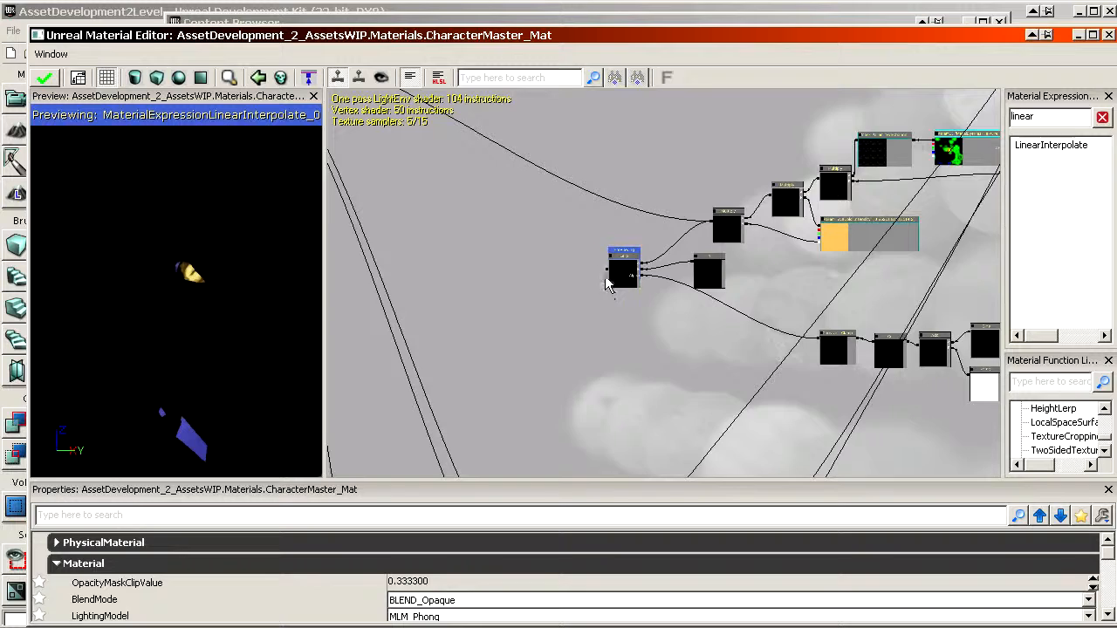
{"action": "left_click", "coordinate": [620, 275]}
{"action": "left_click_drag", "start_coordinate": [621, 295], "coordinate": [875, 321]}
{"action": "scroll", "coordinate": [874, 321], "scroll_direction": "up", "scroll_amount": 5}
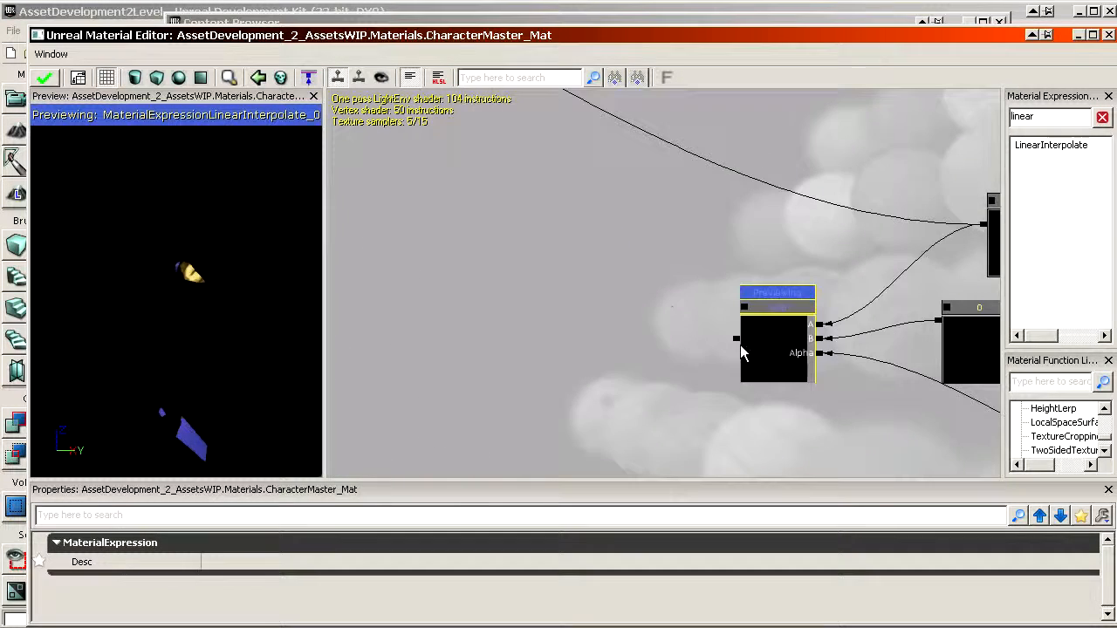
{"action": "left_click_drag", "start_coordinate": [738, 341], "coordinate": [425, 213]}
{"action": "scroll", "coordinate": [425, 215], "scroll_direction": "down", "scroll_amount": 5}
{"action": "left_click_drag", "start_coordinate": [768, 366], "coordinate": [436, 192]}
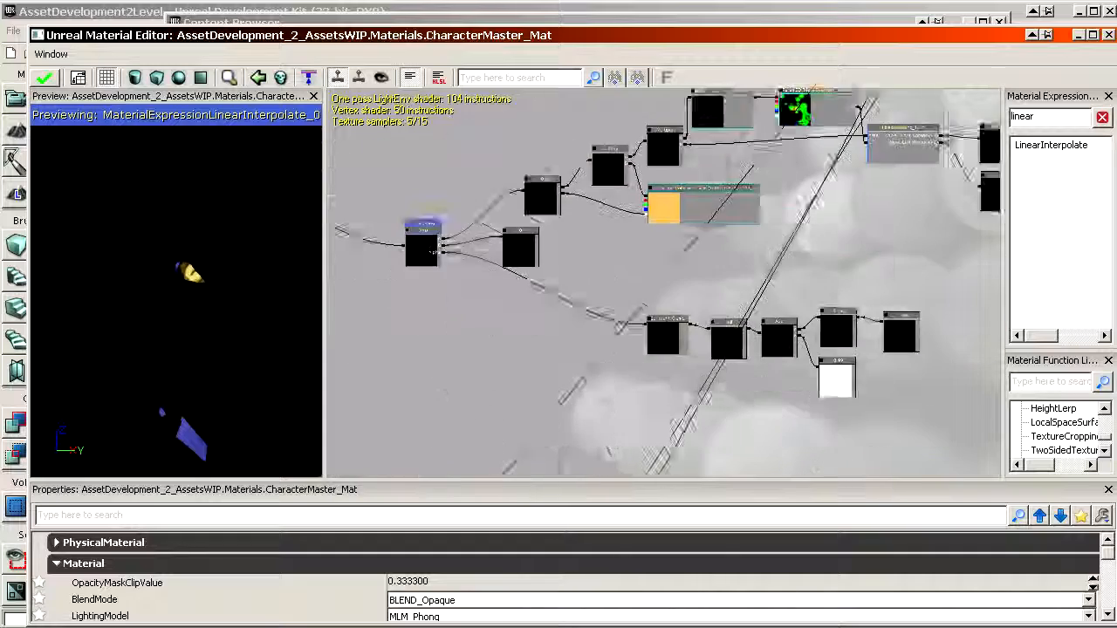
Stop previewing the Lerp node and inspect the blinking eye on the fully textured mesh
{"action": "scroll", "coordinate": [437, 192], "scroll_direction": "up", "scroll_amount": 5}
{"action": "left_click_drag", "start_coordinate": [538, 287], "coordinate": [443, 303]}
{"action": "right_click", "coordinate": [408, 333]}
{"action": "left_click", "coordinate": [494, 494]}
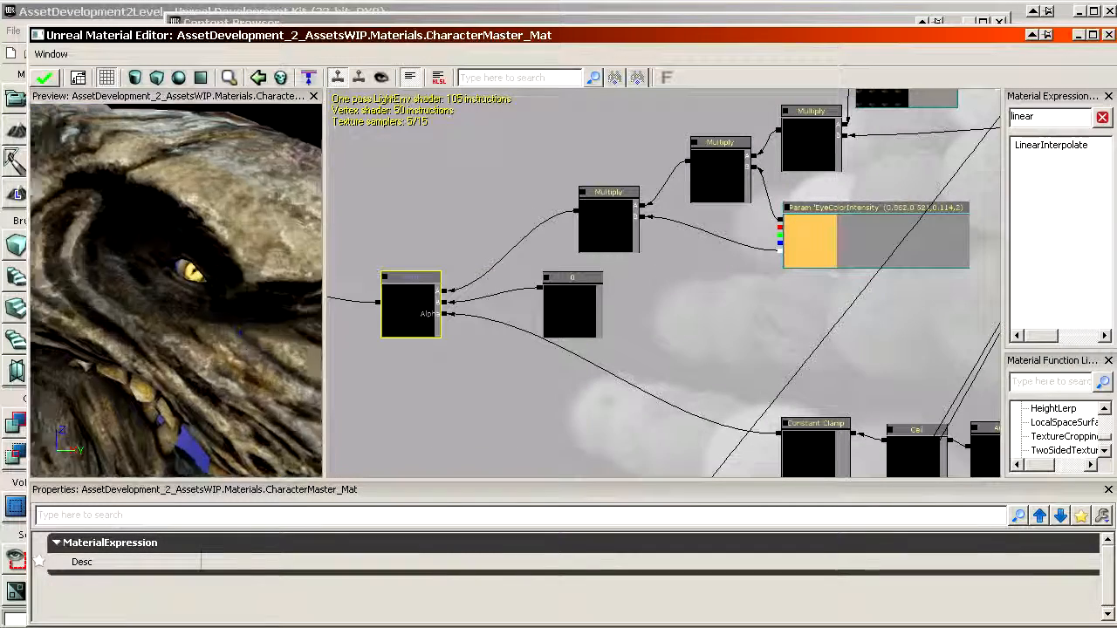
{"action": "right_click_drag", "start_coordinate": [241, 329], "coordinate": [240, 271]}
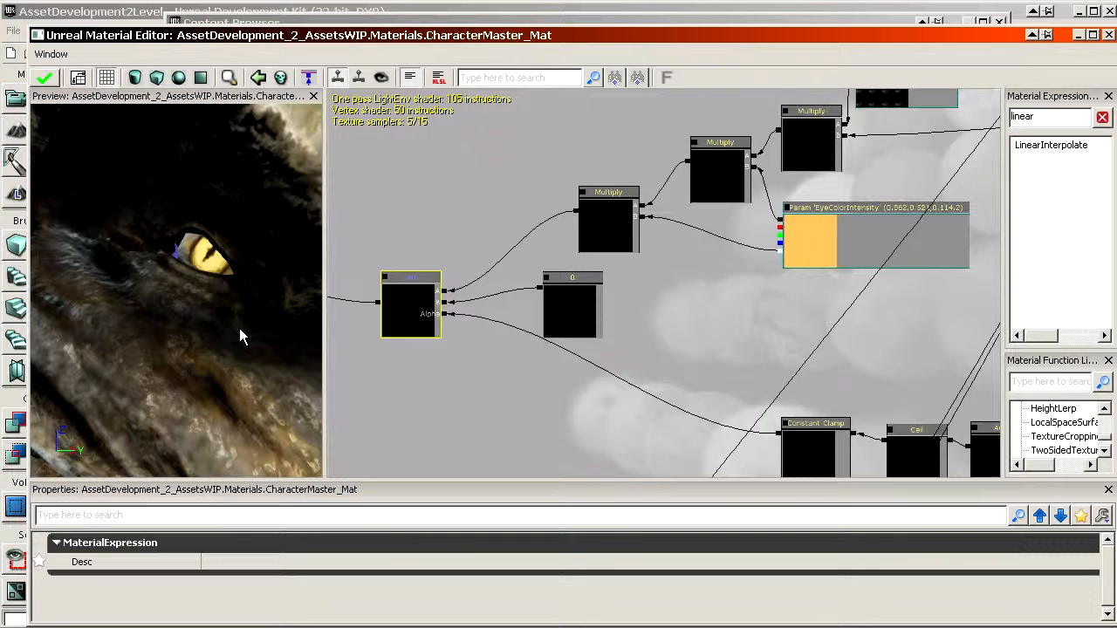
{"action": "right_click_drag", "start_coordinate": [234, 328], "coordinate": [234, 392]}
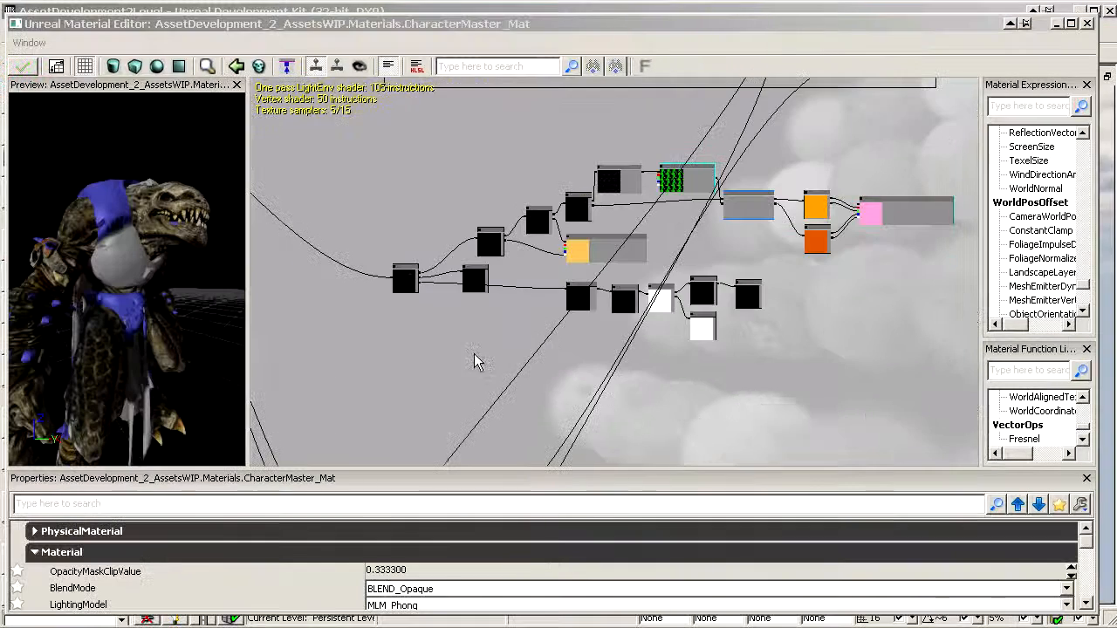
Create an Add node between the Lerp and the material's Emissive input, off to the side of their connection
{"action": "scroll", "coordinate": [473, 361], "scroll_direction": "up", "scroll_amount": 4}
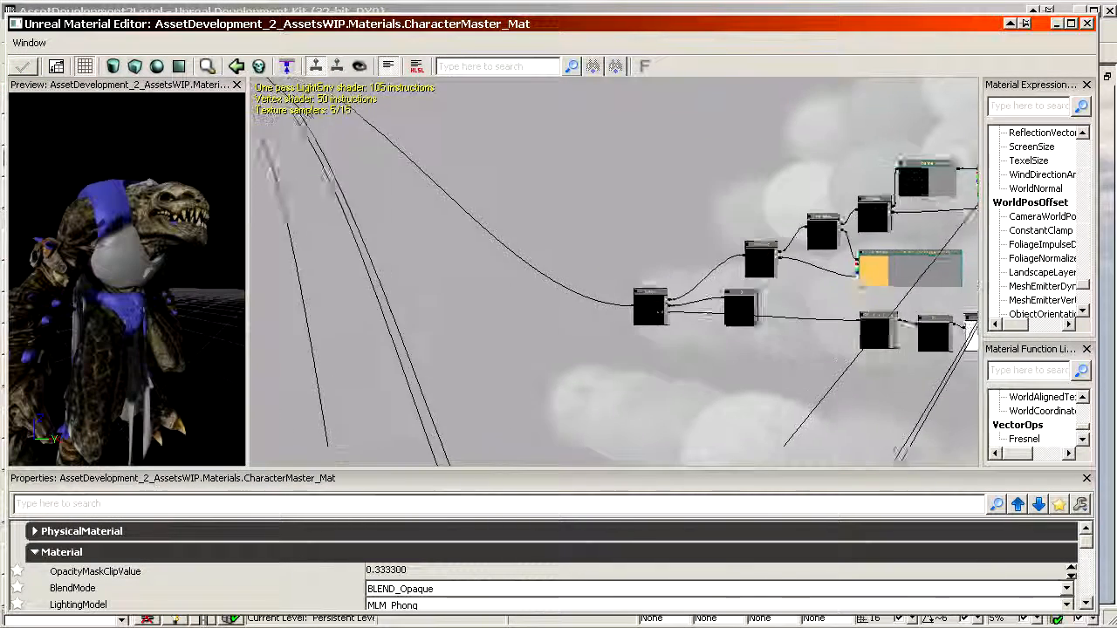
{"action": "scroll", "coordinate": [474, 349], "scroll_direction": "up", "scroll_amount": 3}
{"action": "right_click_drag", "start_coordinate": [207, 326], "coordinate": [206, 284]}
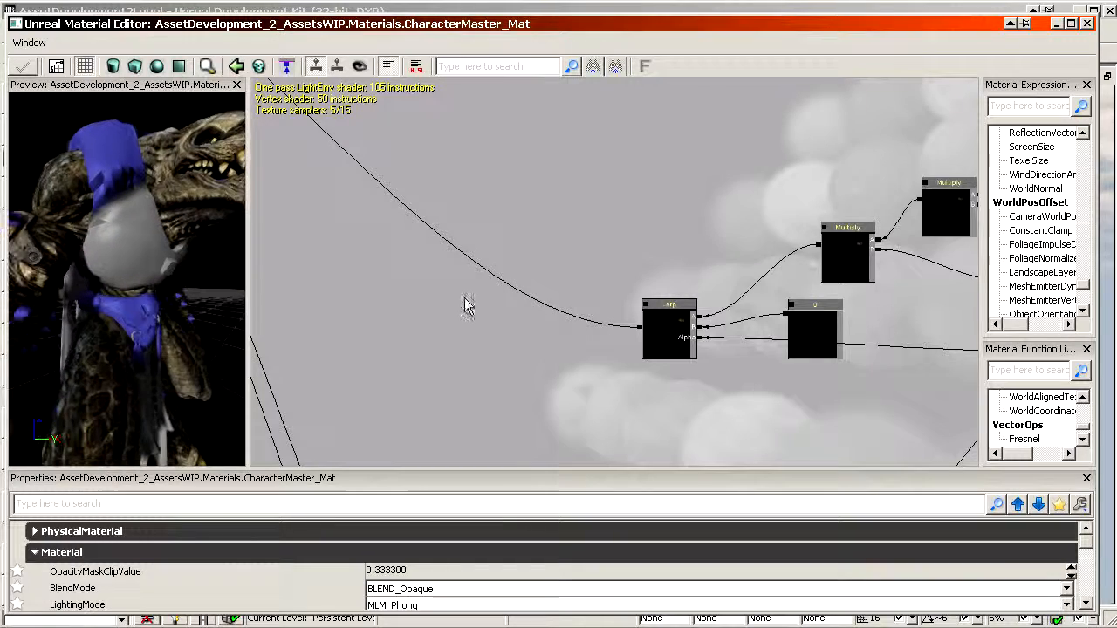
{"action": "scroll", "coordinate": [467, 305], "scroll_direction": "down", "scroll_amount": 5}
{"action": "left_click_drag", "start_coordinate": [467, 305], "coordinate": [582, 395]}
{"action": "scroll", "coordinate": [571, 349], "scroll_direction": "up", "scroll_amount": 3}
{"action": "left_click_drag", "start_coordinate": [571, 349], "coordinate": [532, 310]}
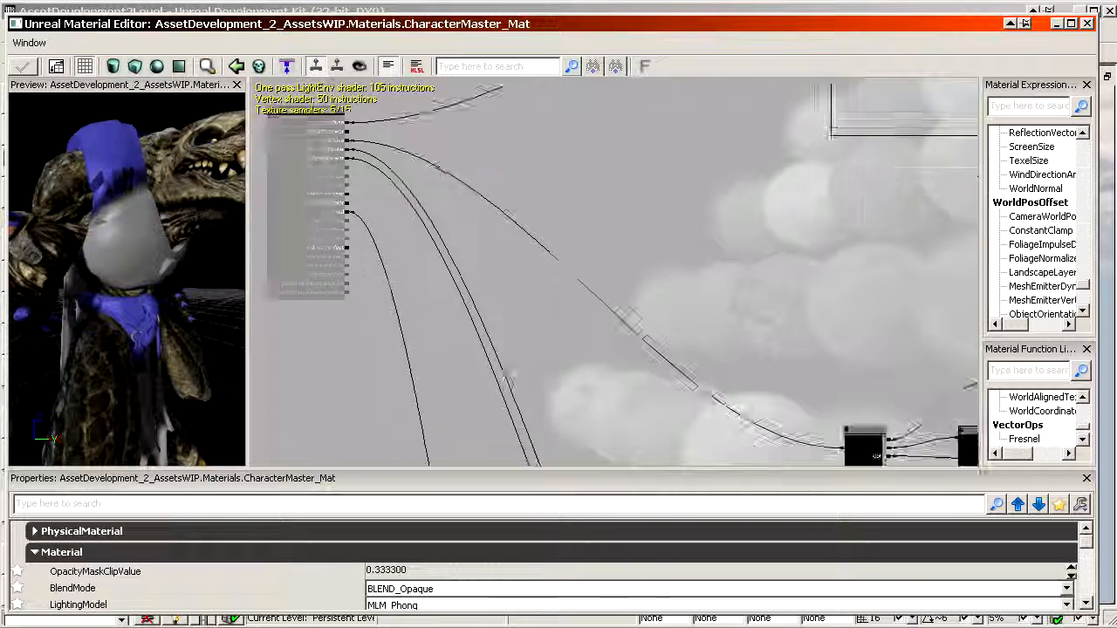
{"action": "scroll", "coordinate": [469, 269], "scroll_direction": "up", "scroll_amount": 4}
{"action": "left_click_drag", "start_coordinate": [656, 438], "coordinate": [476, 251]}
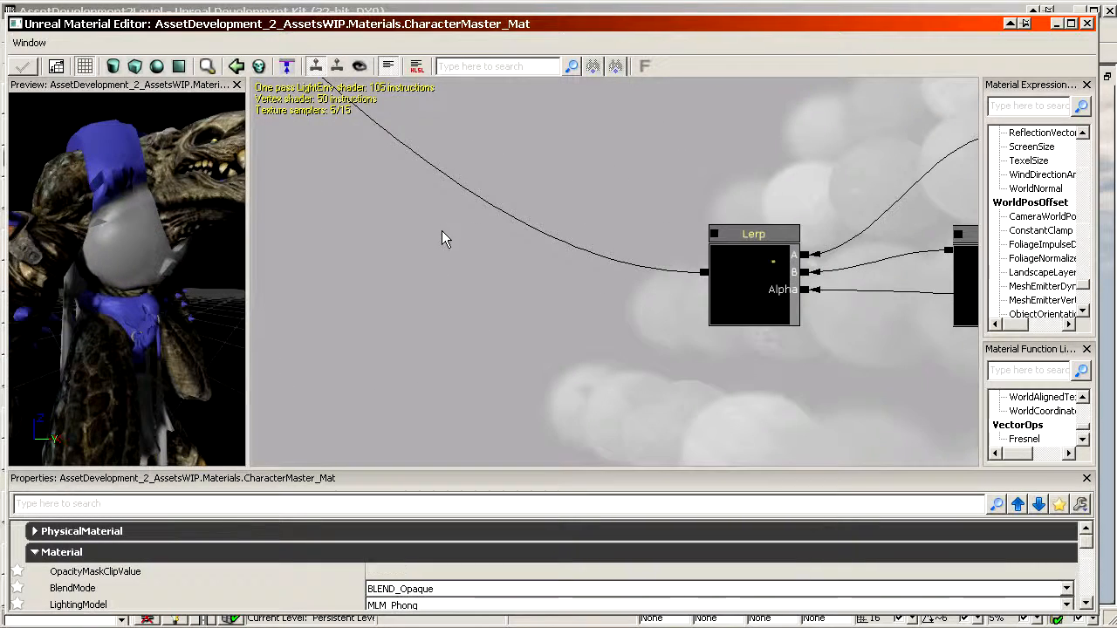
{"action": "key", "text": "a"}
{"action": "left_click", "coordinate": [442, 230]}
{"action": "left_click_drag", "start_coordinate": [563, 320], "coordinate": [540, 363]}
{"action": "left_click_drag", "start_coordinate": [471, 321], "coordinate": [395, 336], "text": "ctrl"}
{"action": "left_click_drag", "start_coordinate": [395, 337], "coordinate": [397, 333]}
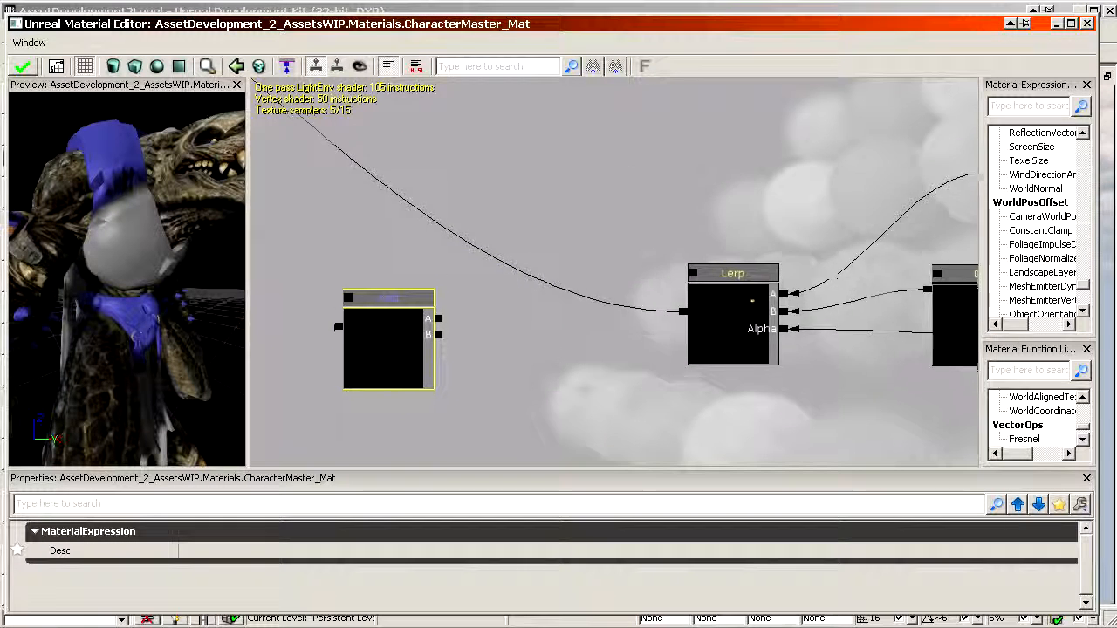
Move the Add node up toward the Diffuse group and create a Multiply node above it
{"action": "scroll", "coordinate": [563, 458], "scroll_direction": "up", "scroll_amount": 1}
{"action": "left_click_drag", "start_coordinate": [562, 458], "coordinate": [572, 346]}
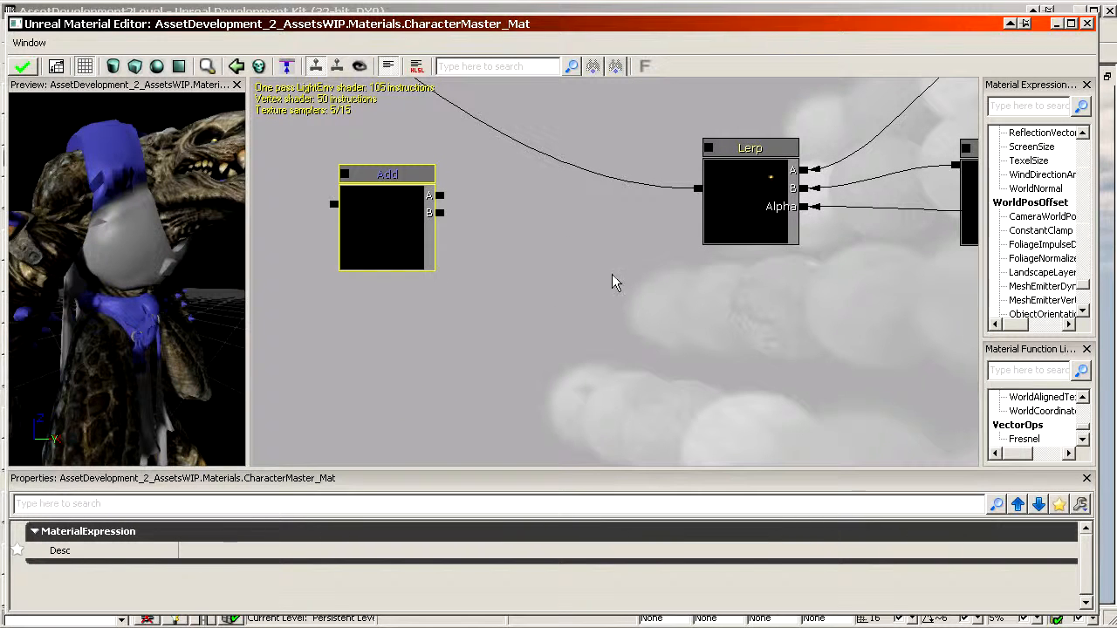
{"action": "scroll", "coordinate": [624, 284], "scroll_direction": "down", "scroll_amount": 5}
{"action": "left_click_drag", "start_coordinate": [541, 264], "coordinate": [497, 96], "text": "ctrl"}
{"action": "left_click_drag", "start_coordinate": [491, 96], "coordinate": [495, 330]}
{"action": "scroll", "coordinate": [555, 165], "scroll_direction": "up", "scroll_amount": 1}
{"action": "key", "text": "m"}
{"action": "left_click", "coordinate": [520, 232]}
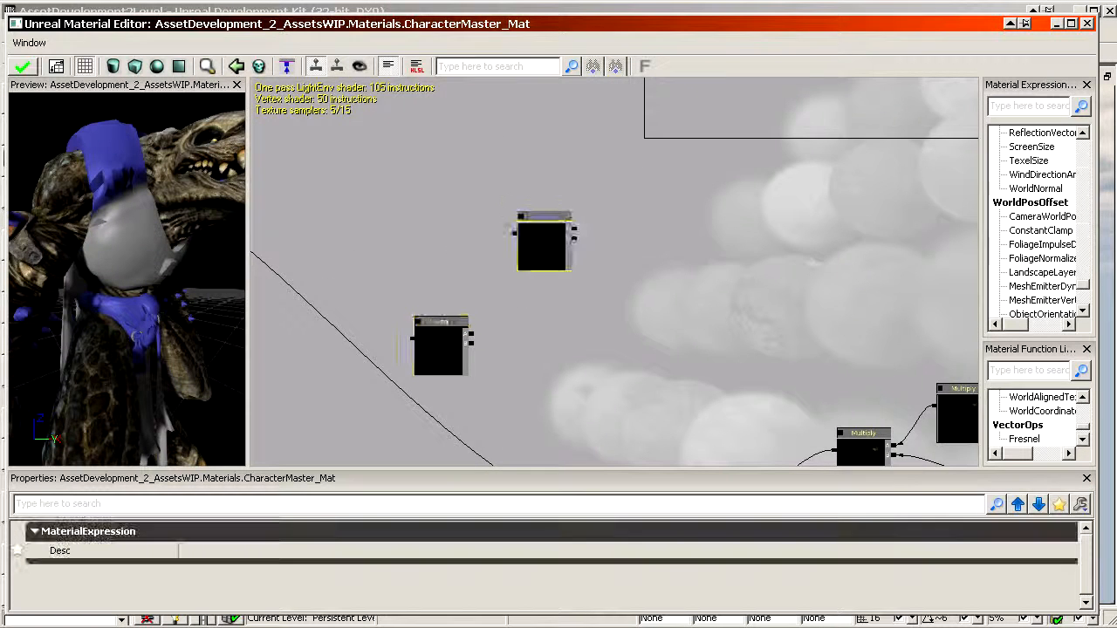
{"action": "scroll", "coordinate": [520, 232], "scroll_direction": "up", "scroll_amount": 3}
{"action": "left_click_drag", "start_coordinate": [511, 231], "coordinate": [441, 285]}
{"action": "scroll", "coordinate": [574, 313], "scroll_direction": "up", "scroll_amount": 2}
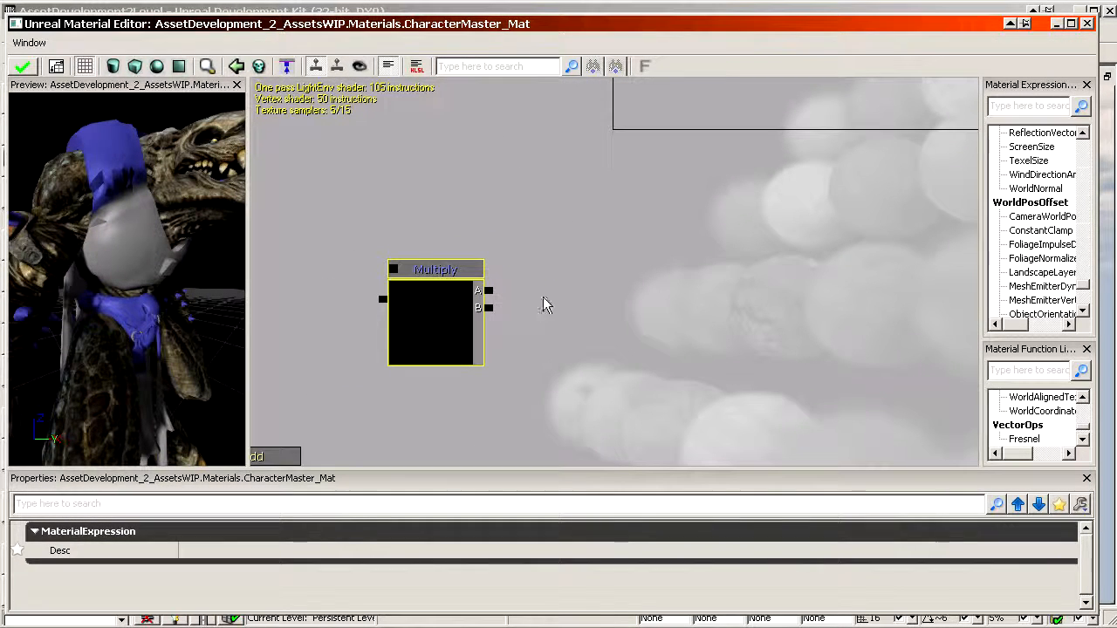
Create a Constant3Vector beside the Multiply, convert it to a parameter named EmissiveAmbientLight and assign it to the Emissive group
{"action": "key", "text": "3"}
{"action": "left_click", "coordinate": [544, 308]}
{"action": "right_click", "coordinate": [584, 319]}
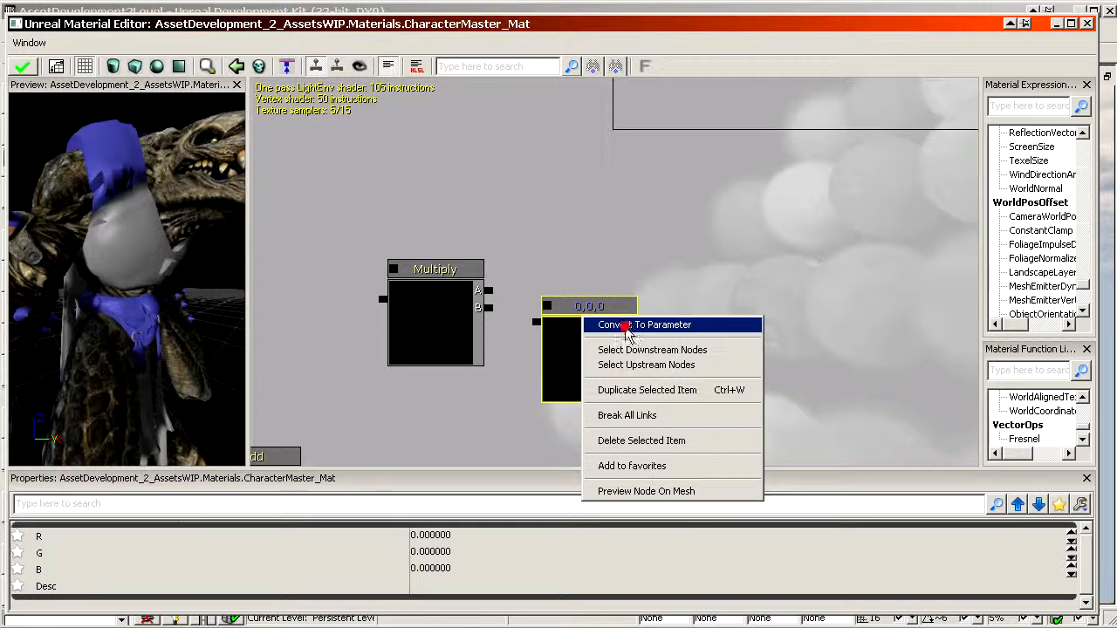
{"action": "left_click", "coordinate": [626, 325]}
{"action": "type", "text": "E"}
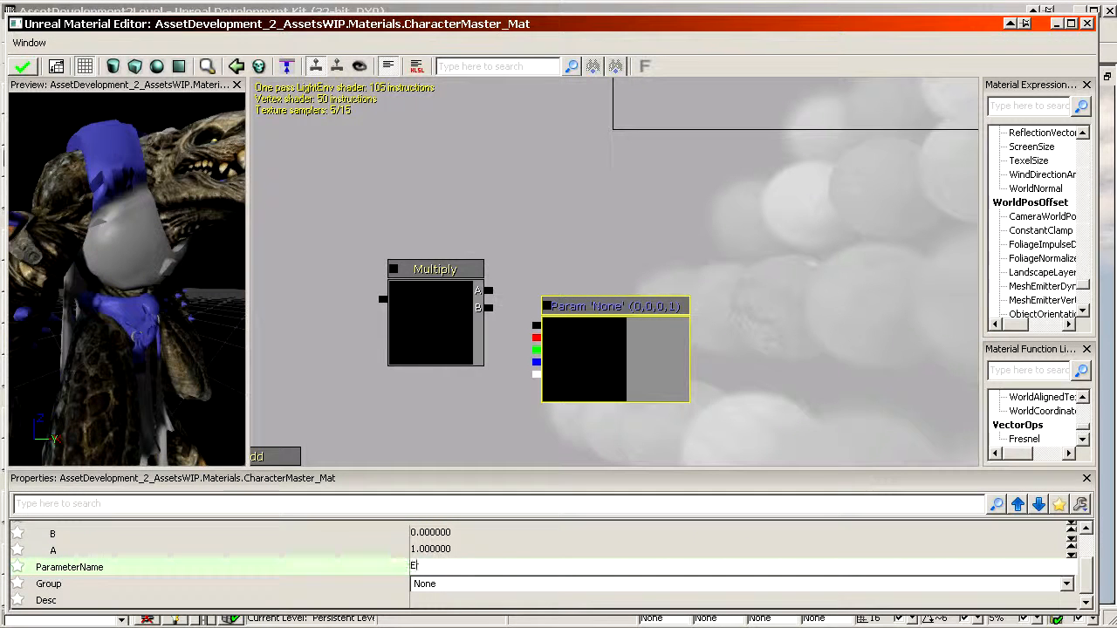
{"action": "type", "text": "missiveAmbientLight"}
{"action": "left_click", "coordinate": [457, 585]}
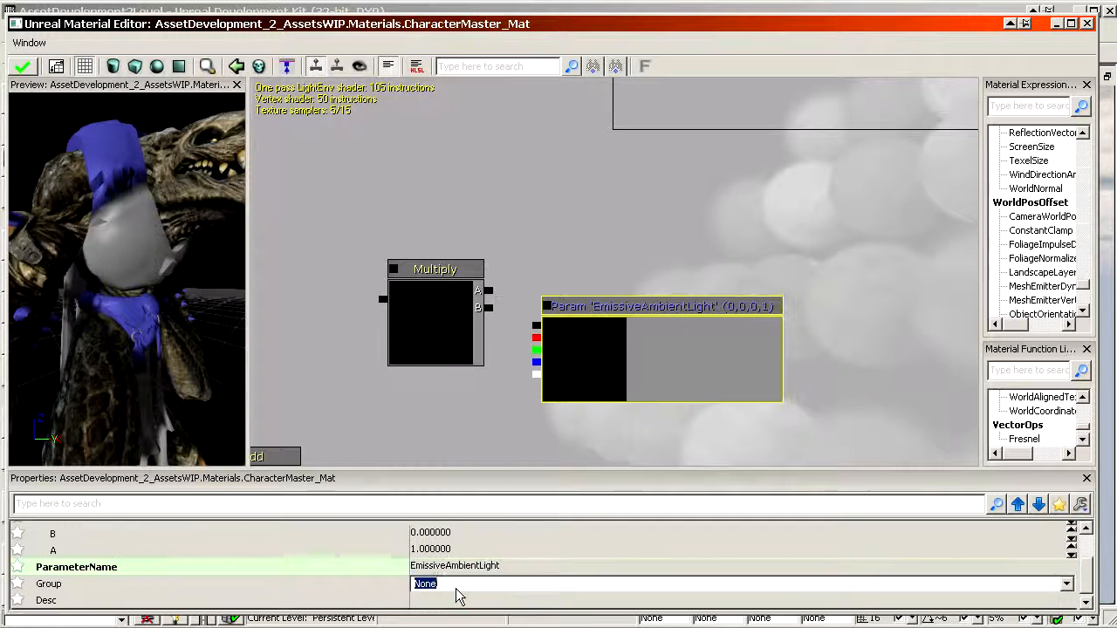
{"action": "type", "text": "Emissive"}
{"action": "key", "text": "Return"}
Connect EmissiveAmbientLight to the new Multiply's B input and the Diffuse network's Add output to its A input
{"action": "left_click_drag", "start_coordinate": [535, 325], "coordinate": [489, 308]}
{"action": "left_click_drag", "start_coordinate": [488, 290], "coordinate": [703, 172]}
{"action": "scroll", "coordinate": [534, 79], "scroll_direction": "down", "scroll_amount": 3}
{"action": "scroll", "coordinate": [463, 85], "scroll_direction": "down", "scroll_amount": 3}
{"action": "scroll", "coordinate": [783, 297], "scroll_direction": "up", "scroll_amount": 3}
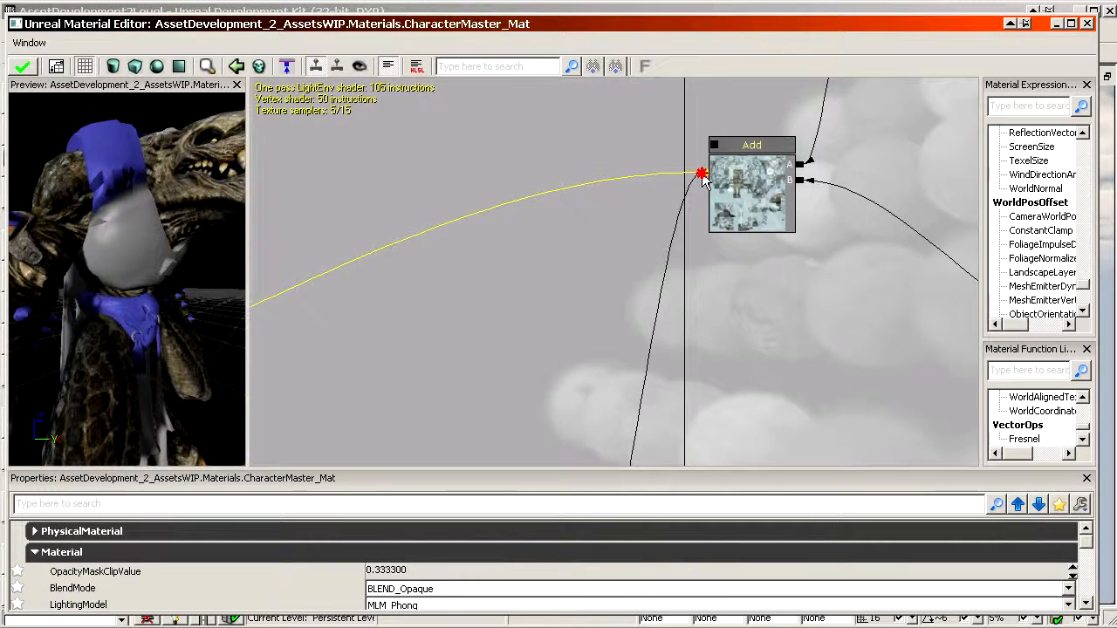
Connect the ambient-light Multiply's output to the new Add's A input and the Lerp's output to its B input
{"action": "left_click_drag", "start_coordinate": [731, 212], "coordinate": [695, 192]}
{"action": "scroll", "coordinate": [790, 328], "scroll_direction": "down", "scroll_amount": 5}
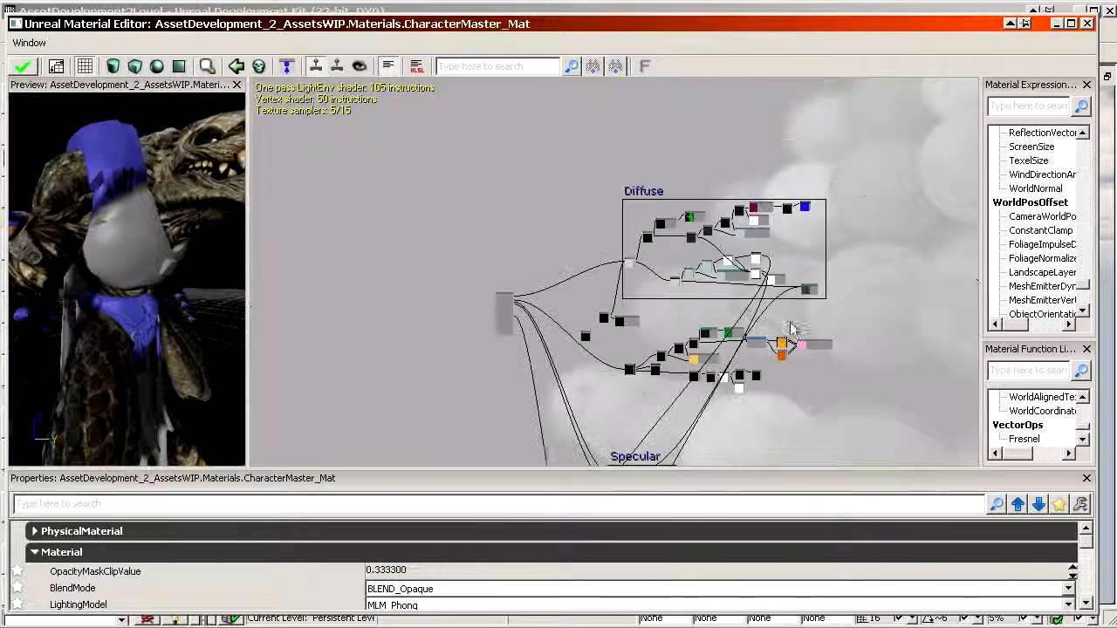
{"action": "scroll", "coordinate": [536, 234], "scroll_direction": "up", "scroll_amount": 6}
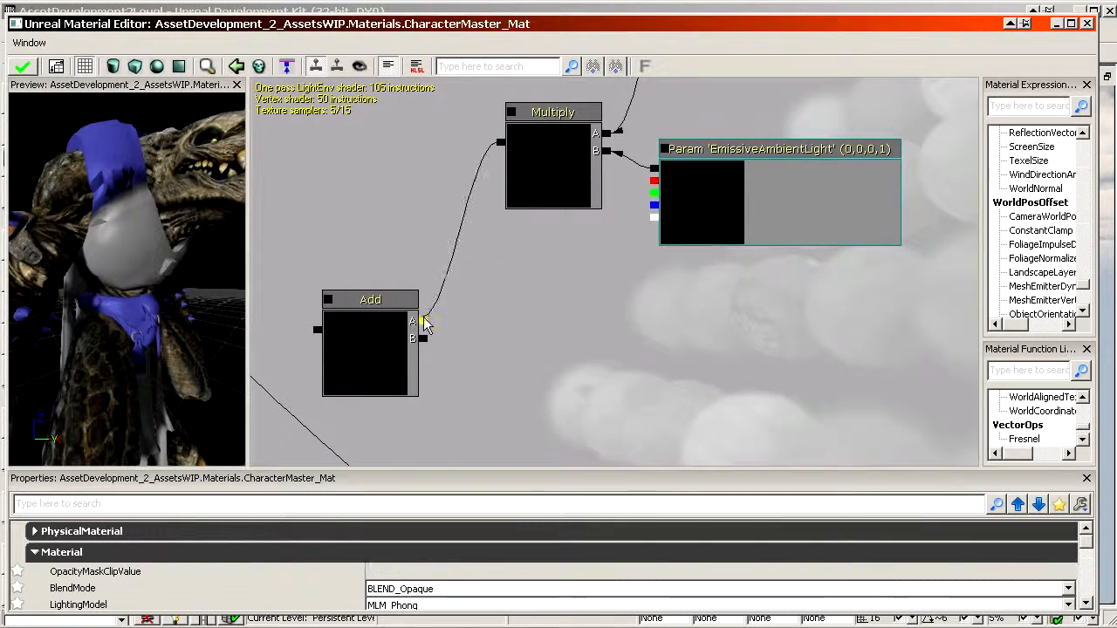
{"action": "left_click_drag", "start_coordinate": [423, 338], "coordinate": [688, 352]}
{"action": "scroll", "coordinate": [621, 441], "scroll_direction": "down", "scroll_amount": 4}
{"action": "scroll", "coordinate": [684, 336], "scroll_direction": "up", "scroll_amount": 4}
{"action": "scroll", "coordinate": [698, 360], "scroll_direction": "down", "scroll_amount": 7}
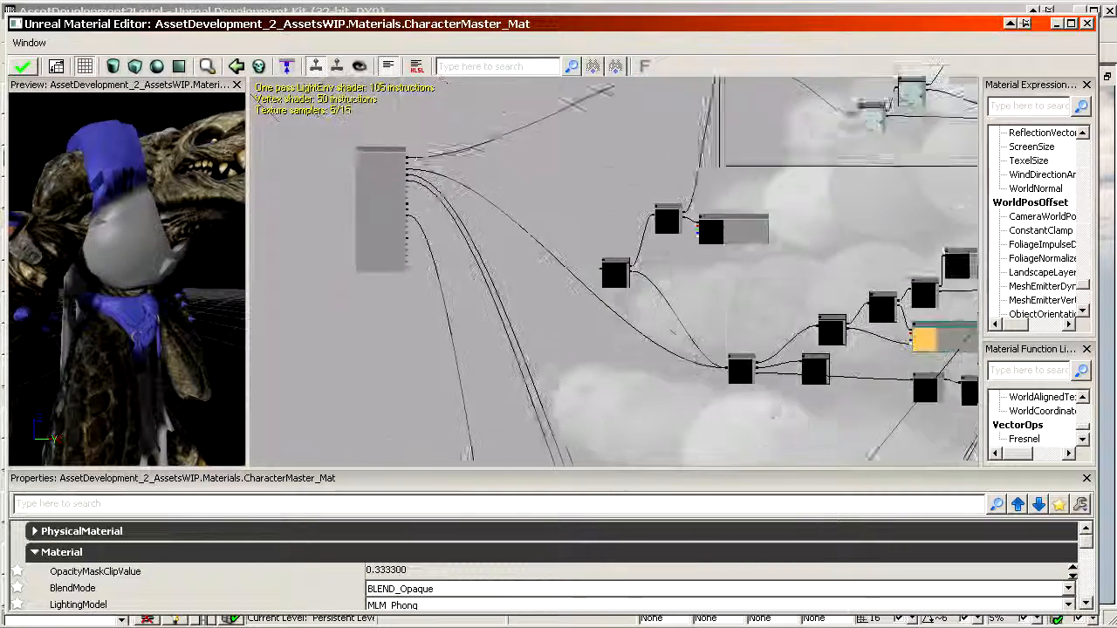
Connect the new Add's output to the material's Emissive input in place of the Lerp
{"action": "scroll", "coordinate": [695, 341], "scroll_direction": "up", "scroll_amount": 5}
{"action": "left_click_drag", "start_coordinate": [750, 401], "coordinate": [253, 158]}
{"action": "scroll", "coordinate": [253, 157], "scroll_direction": "up", "scroll_amount": 2}
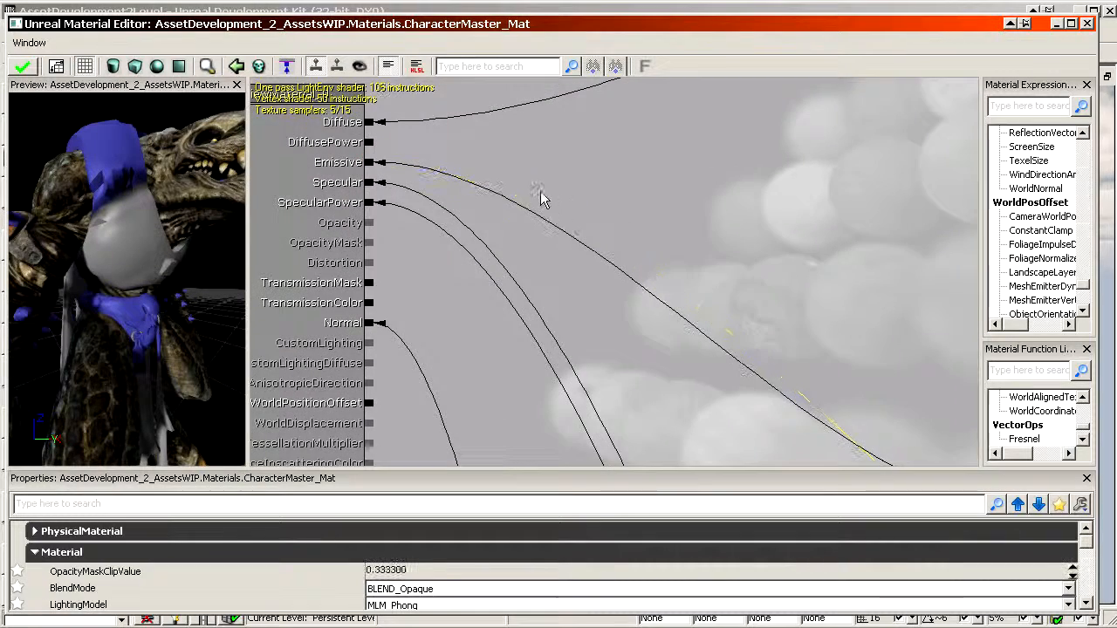
{"action": "scroll", "coordinate": [540, 199], "scroll_direction": "down", "scroll_amount": 5}
{"action": "scroll", "coordinate": [489, 279], "scroll_direction": "up", "scroll_amount": 5}
{"action": "left_click_drag", "start_coordinate": [122, 287], "coordinate": [164, 321]}
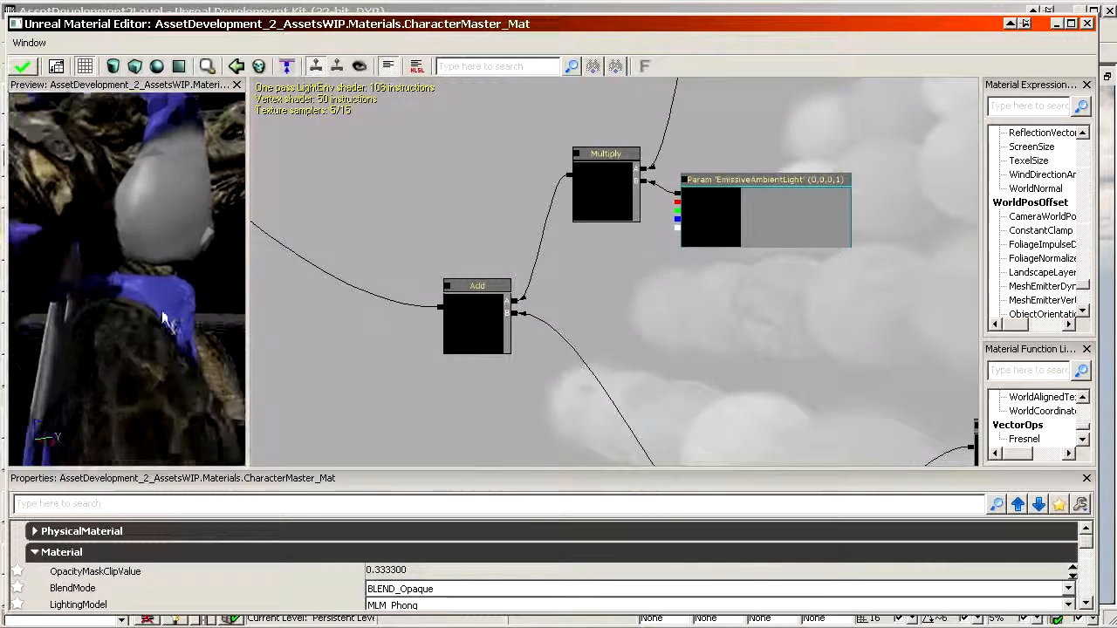
Set EmissiveAmbientLight's default colour to orange with hue 23.48, saturation 0.74 and value 0.71, and inspect the character in the preview
{"action": "left_click", "coordinate": [711, 202]}
{"action": "left_click", "coordinate": [484, 540]}
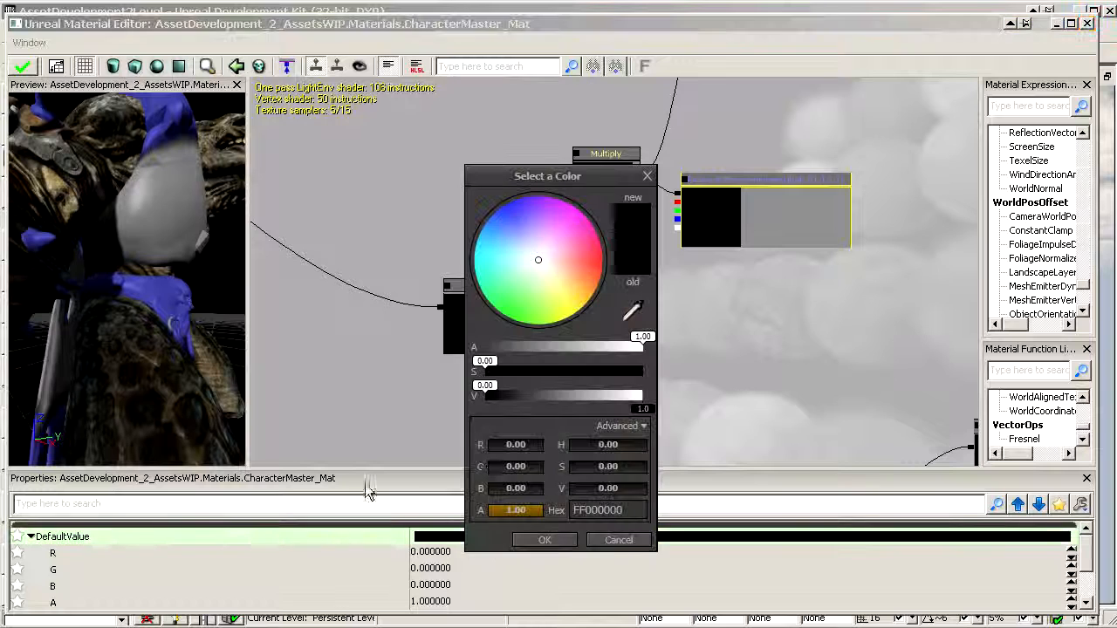
{"action": "mouse_move", "coordinate": [587, 288]}
{"action": "left_mouse_down"}
{"action": "mouse_move", "coordinate": [546, 274]}
{"action": "mouse_move", "coordinate": [586, 286]}
{"action": "left_mouse_up"}
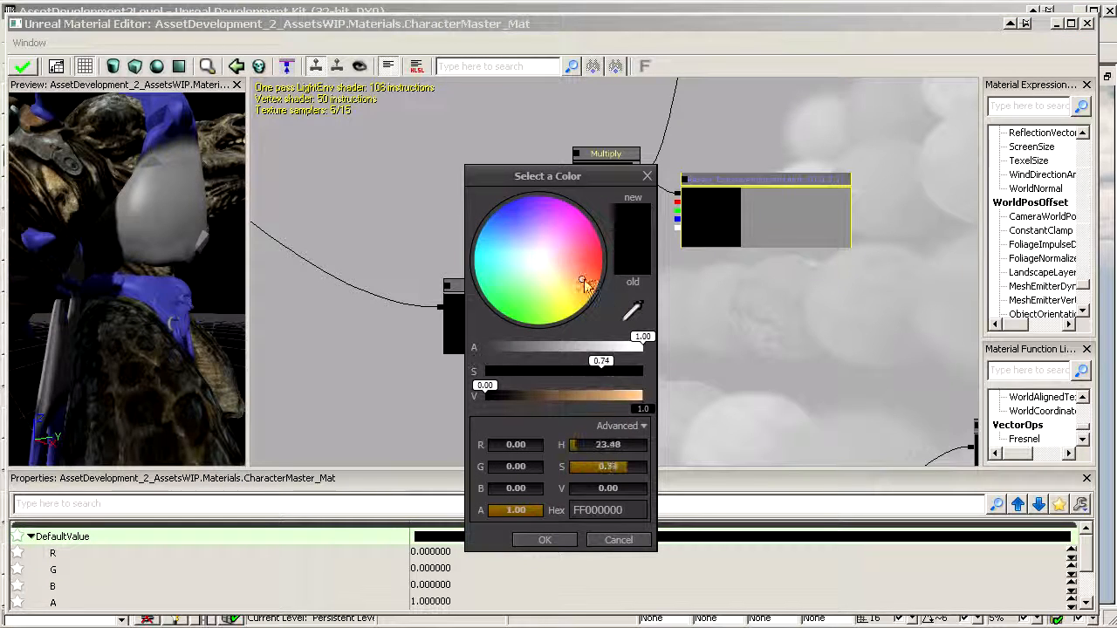
{"action": "left_click", "coordinate": [548, 540]}
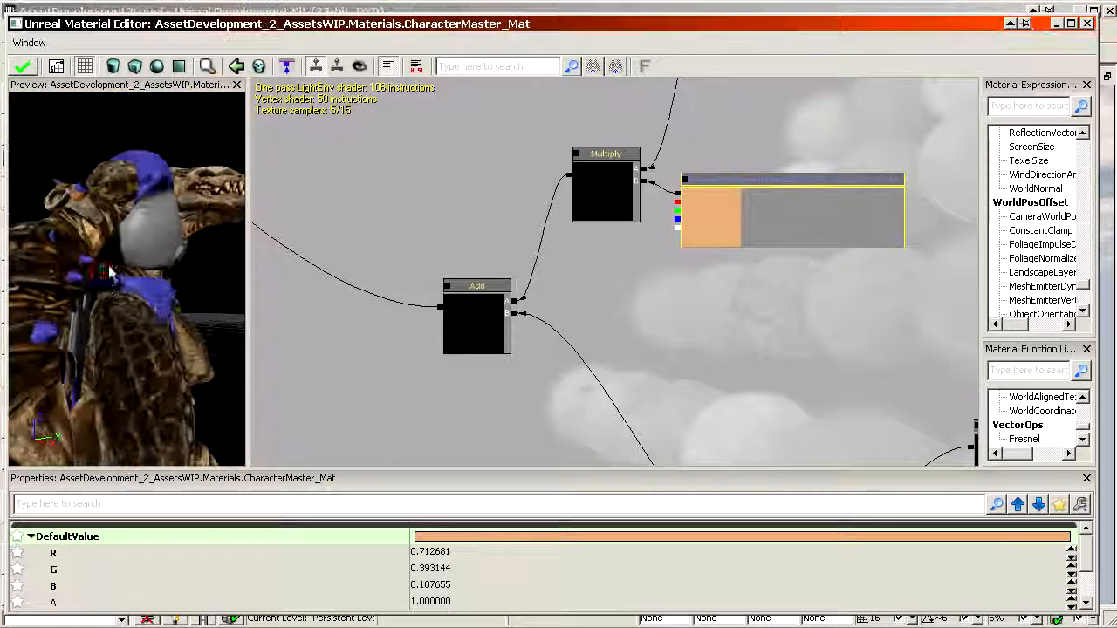
{"action": "left_click_drag", "start_coordinate": [102, 282], "coordinate": [102, 248]}
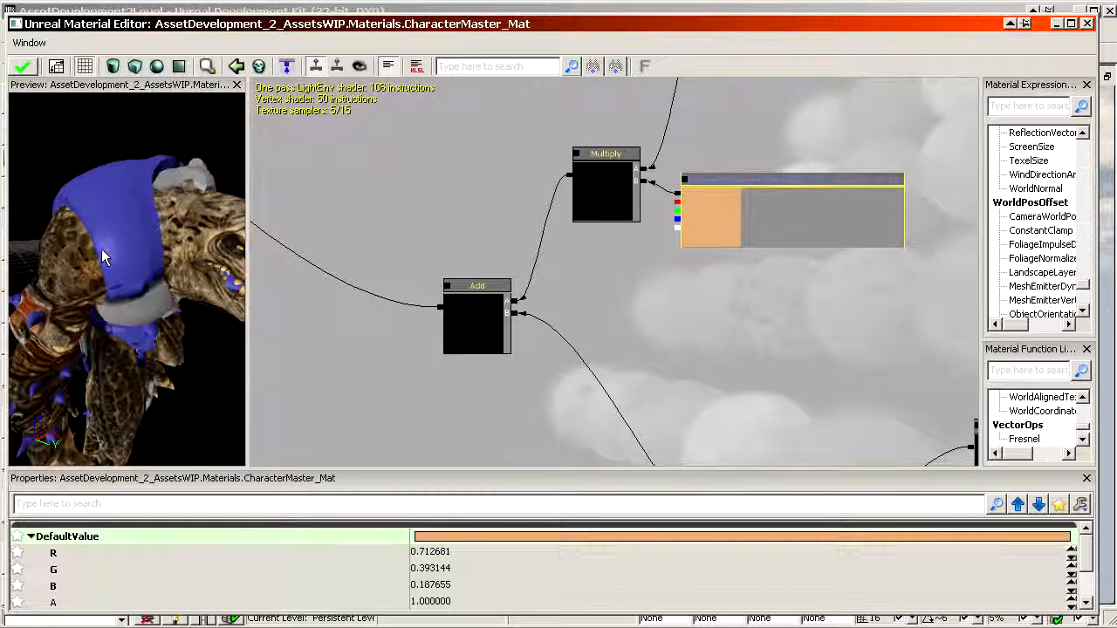
Change EmissiveAmbientLight's default colour to light blue with hue 211.52, saturation 0.81 and value 0.71, and inspect the preview mesh
{"action": "left_click", "coordinate": [550, 538]}
{"action": "left_click_drag", "start_coordinate": [571, 179], "coordinate": [773, 267]}
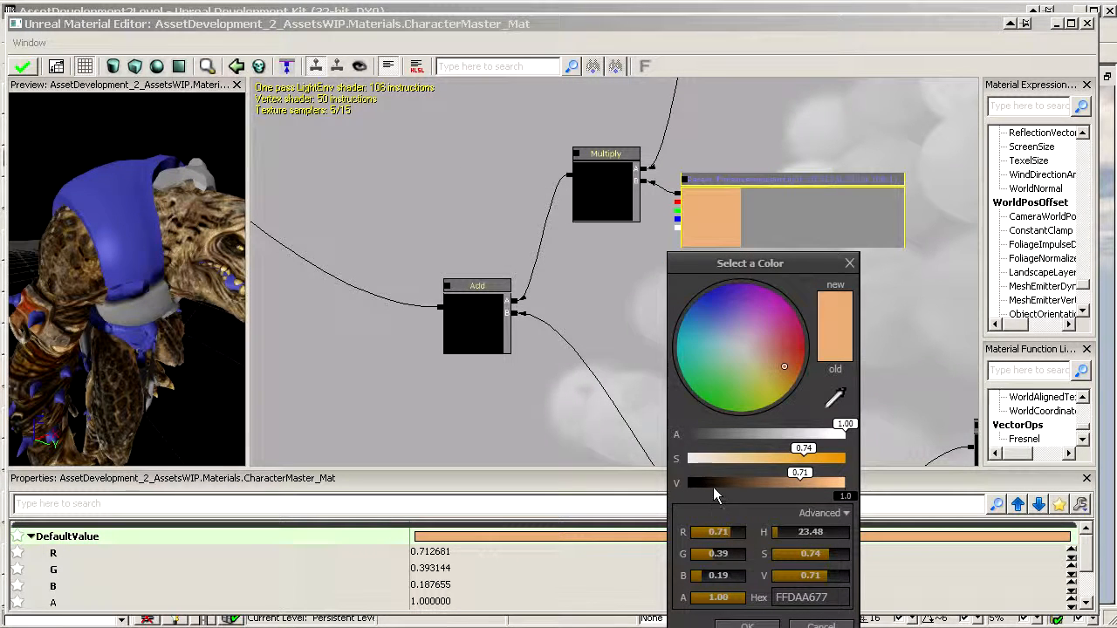
{"action": "left_click", "coordinate": [697, 322]}
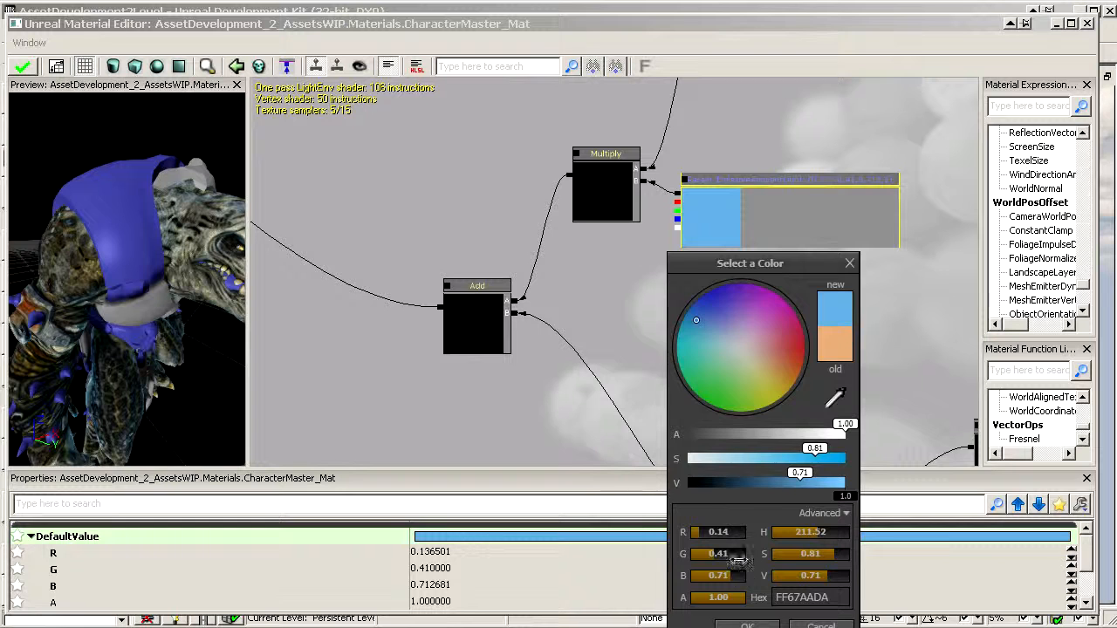
{"action": "left_click", "coordinate": [746, 625]}
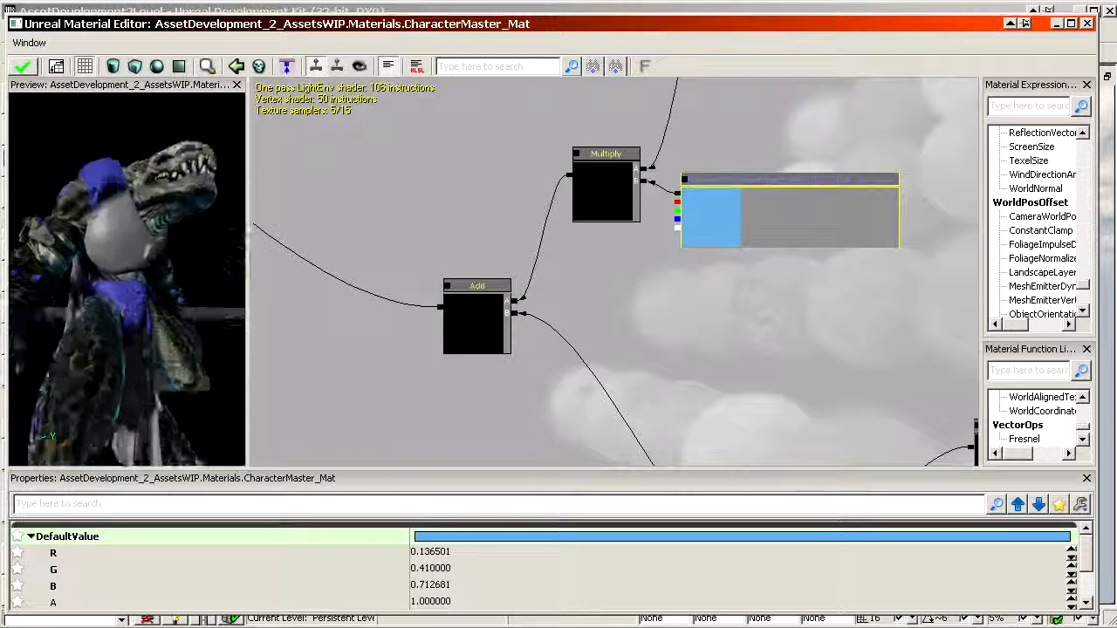
{"action": "mouse_move", "coordinate": [109, 345]}
{"action": "left_mouse_down"}
{"action": "mouse_move", "coordinate": [140, 344]}
{"action": "mouse_move", "coordinate": [100, 356]}
{"action": "left_mouse_up"}
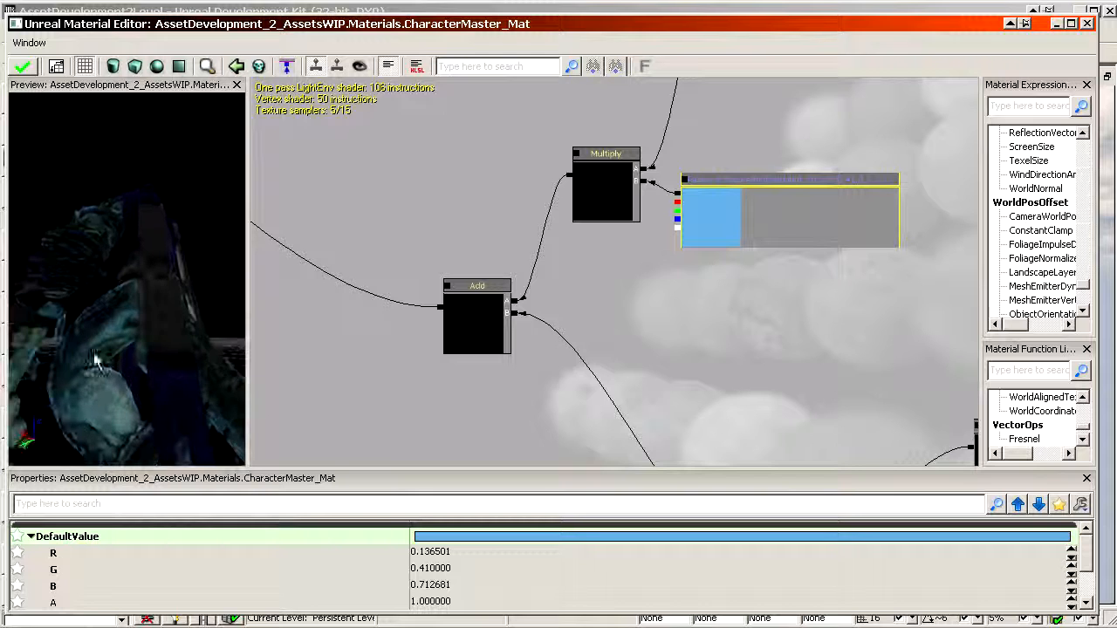
Darken EmissiveAmbientLight's blue default colour by setting its brightness value to 0.06, and view the character from the front
{"action": "left_click", "coordinate": [493, 538]}
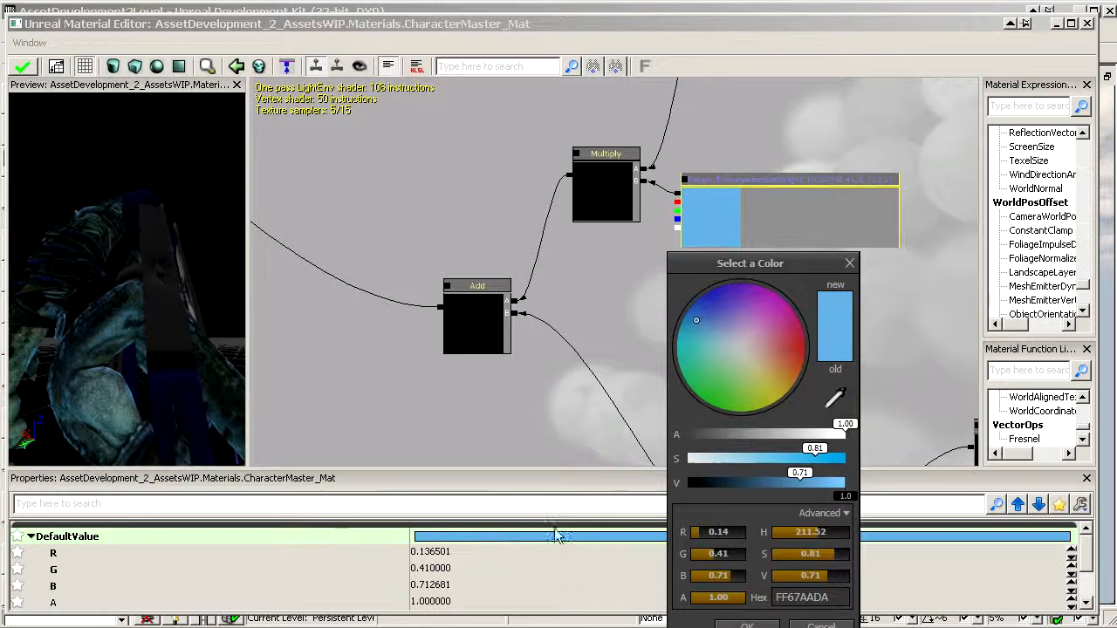
{"action": "left_click", "coordinate": [697, 486]}
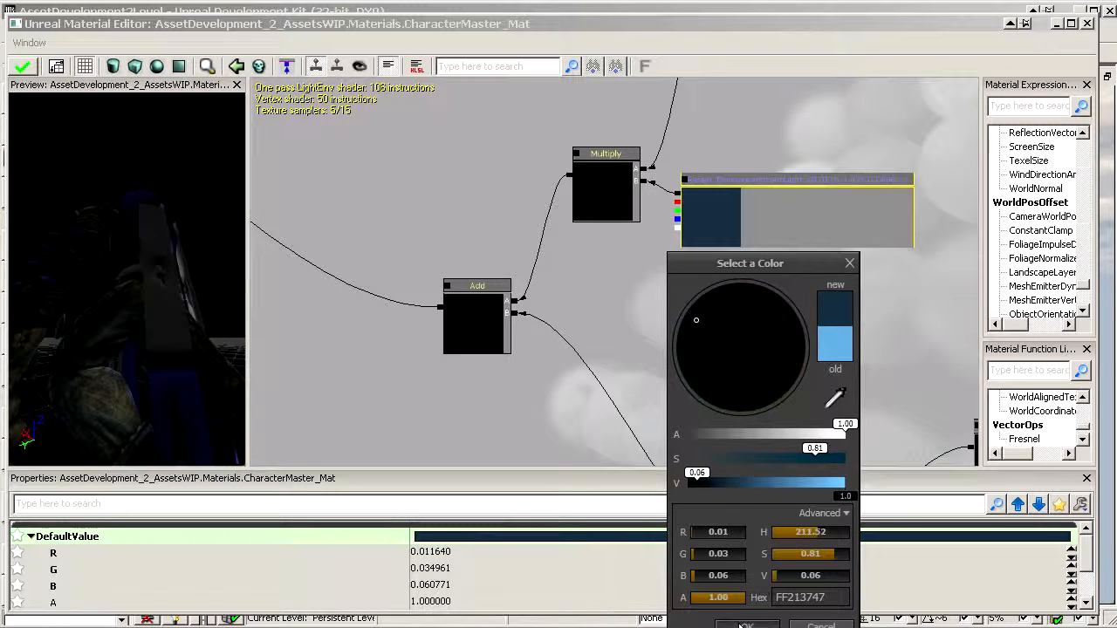
{"action": "left_click", "coordinate": [742, 625]}
{"action": "left_click_drag", "start_coordinate": [170, 362], "coordinate": [89, 258]}
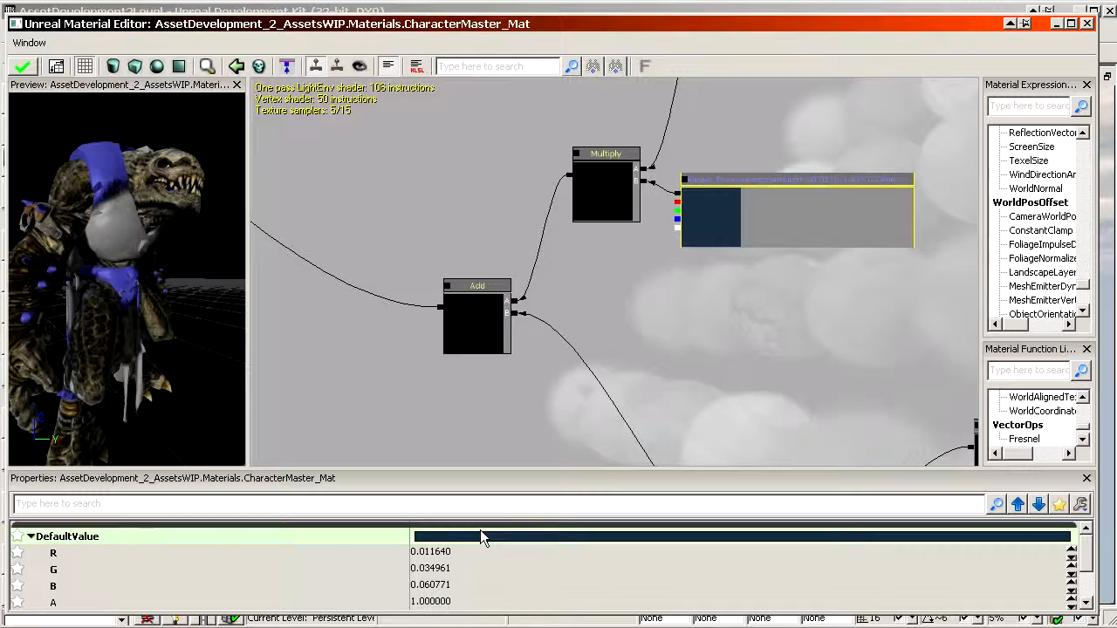
Brighten EmissiveAmbientLight's dark blue default colour by raising its brightness value
{"action": "left_click", "coordinate": [477, 540]}
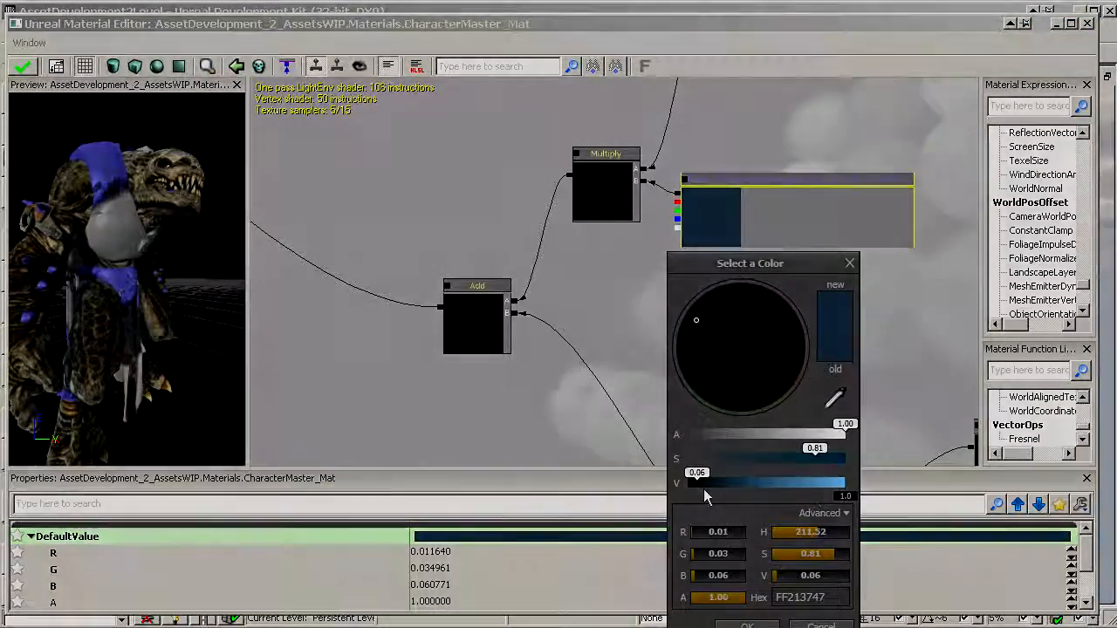
{"action": "left_click", "coordinate": [812, 485]}
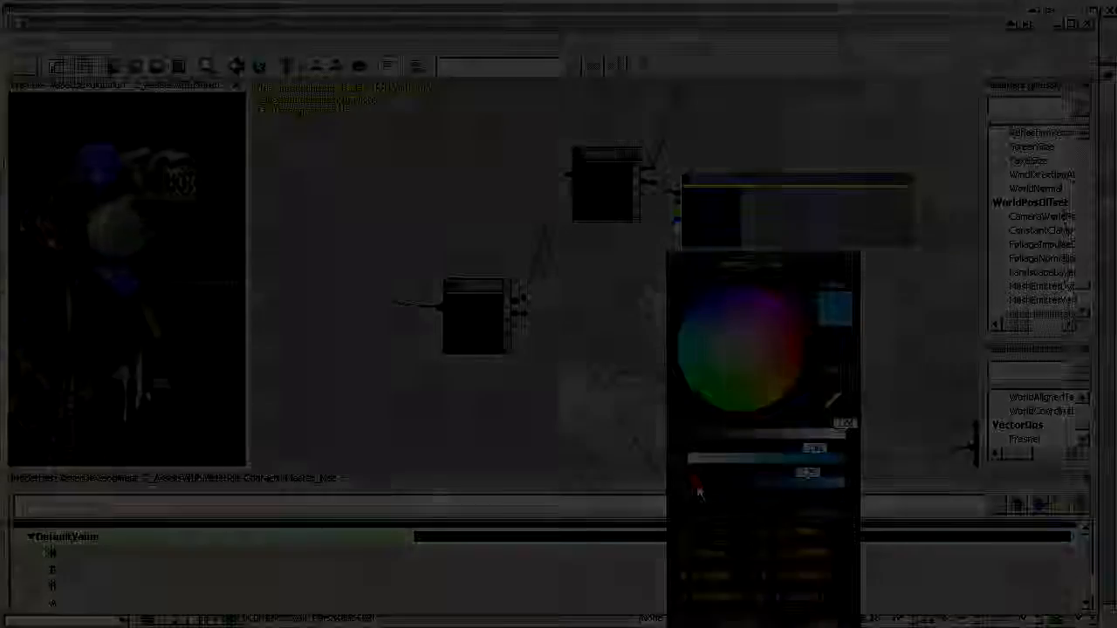